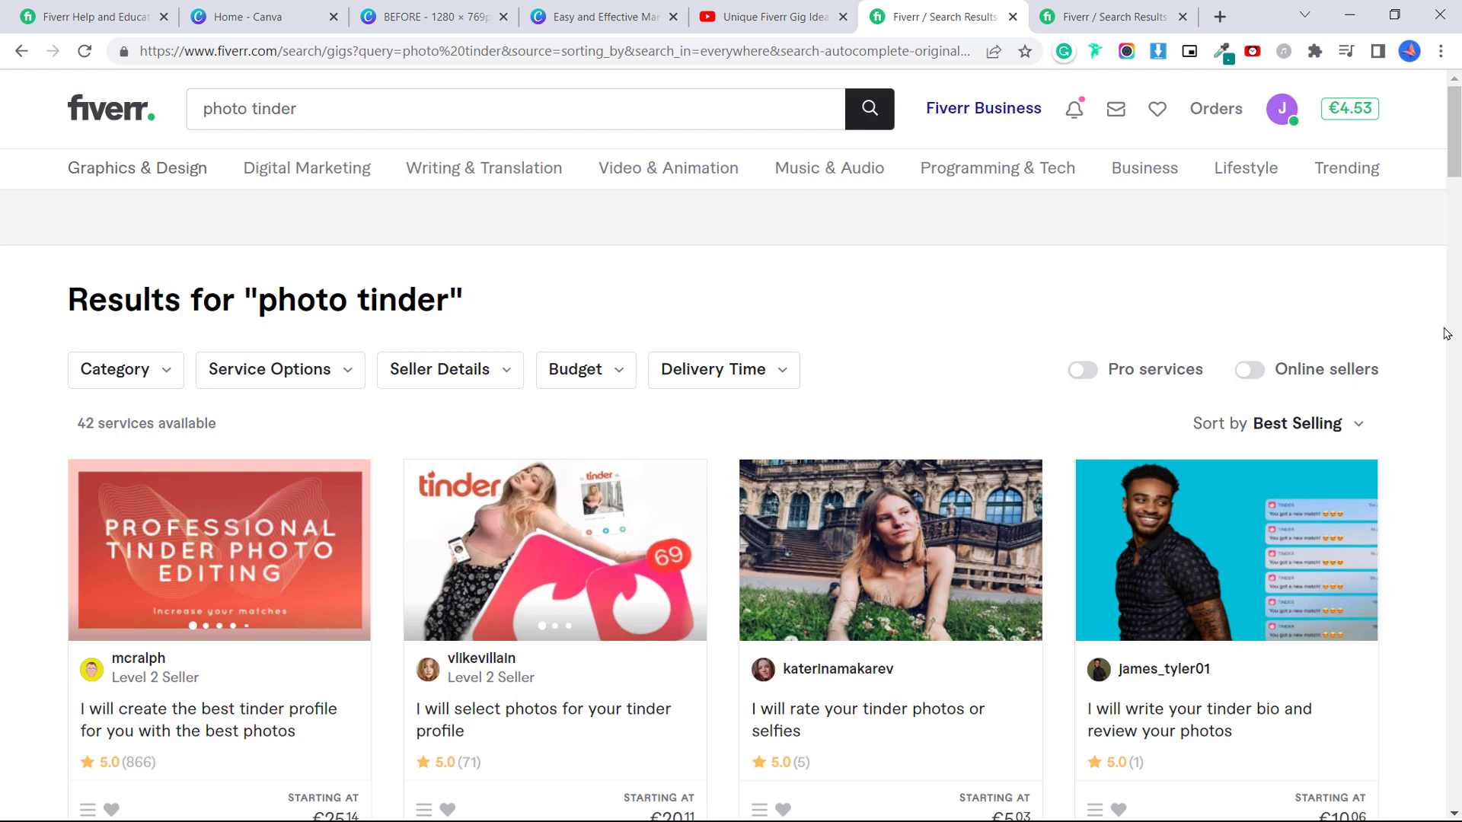
Scroll through Fiverr's 'photo tinder' results to review the gig cover images.
{"action": "mouse_move", "coordinate": [528, 212]}
{"action": "scroll", "coordinate": [1309, 336], "scroll_direction": "down", "scroll_amount": 1}
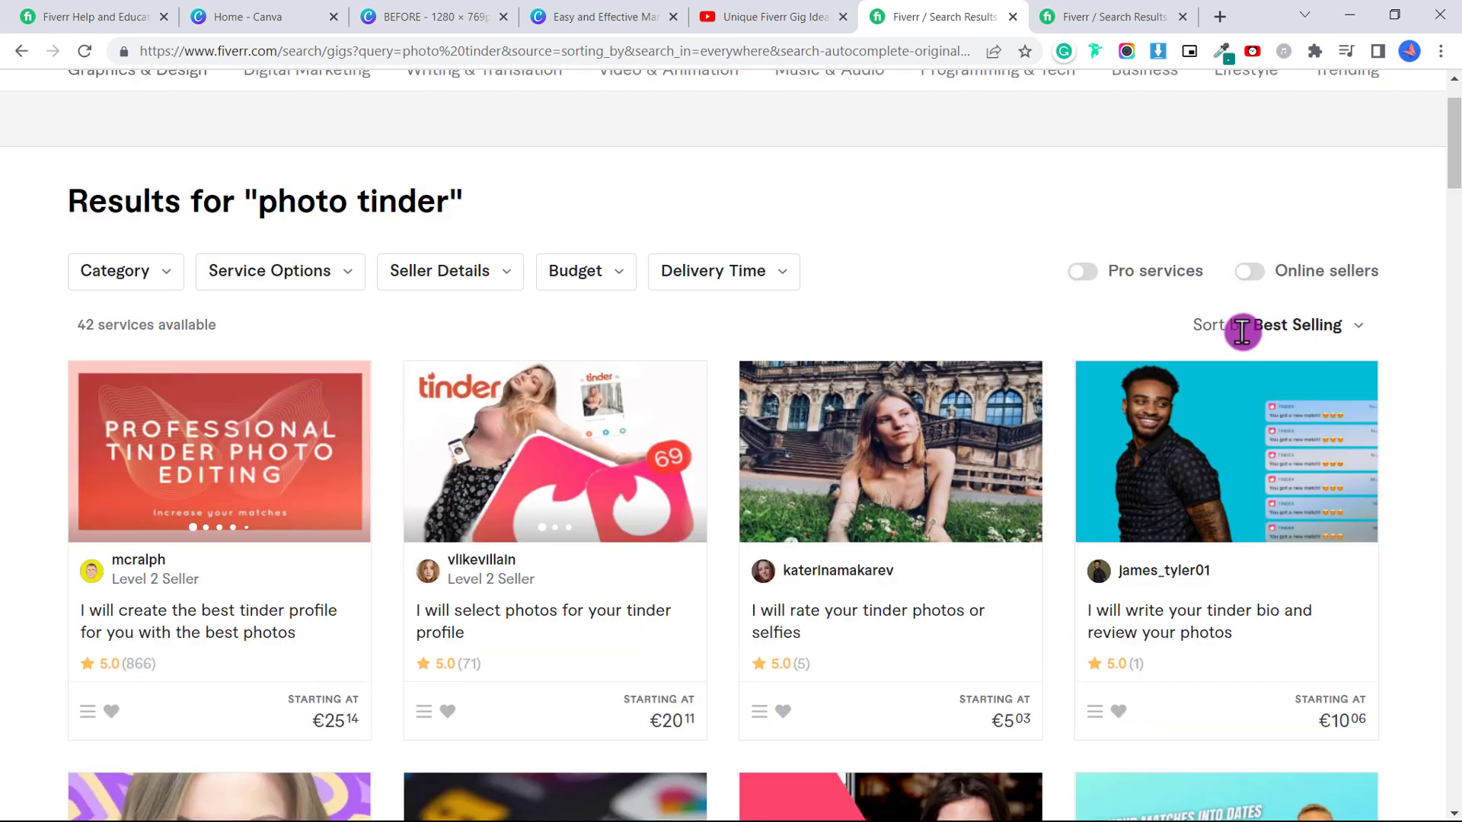
{"action": "scroll", "coordinate": [1378, 340], "scroll_direction": "down", "scroll_amount": 1}
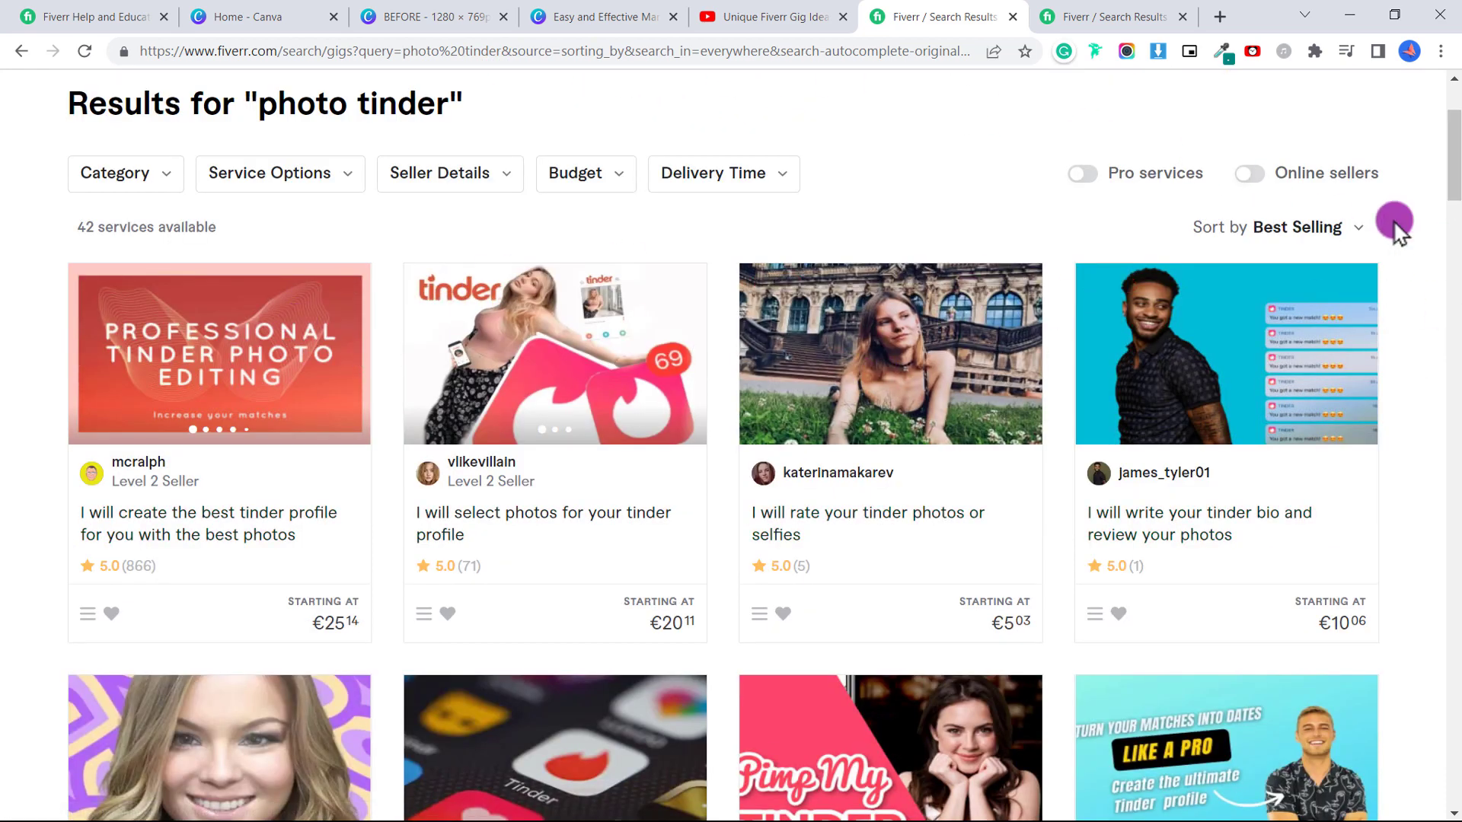
{"action": "scroll", "coordinate": [1340, 792], "scroll_direction": "down", "scroll_amount": 2}
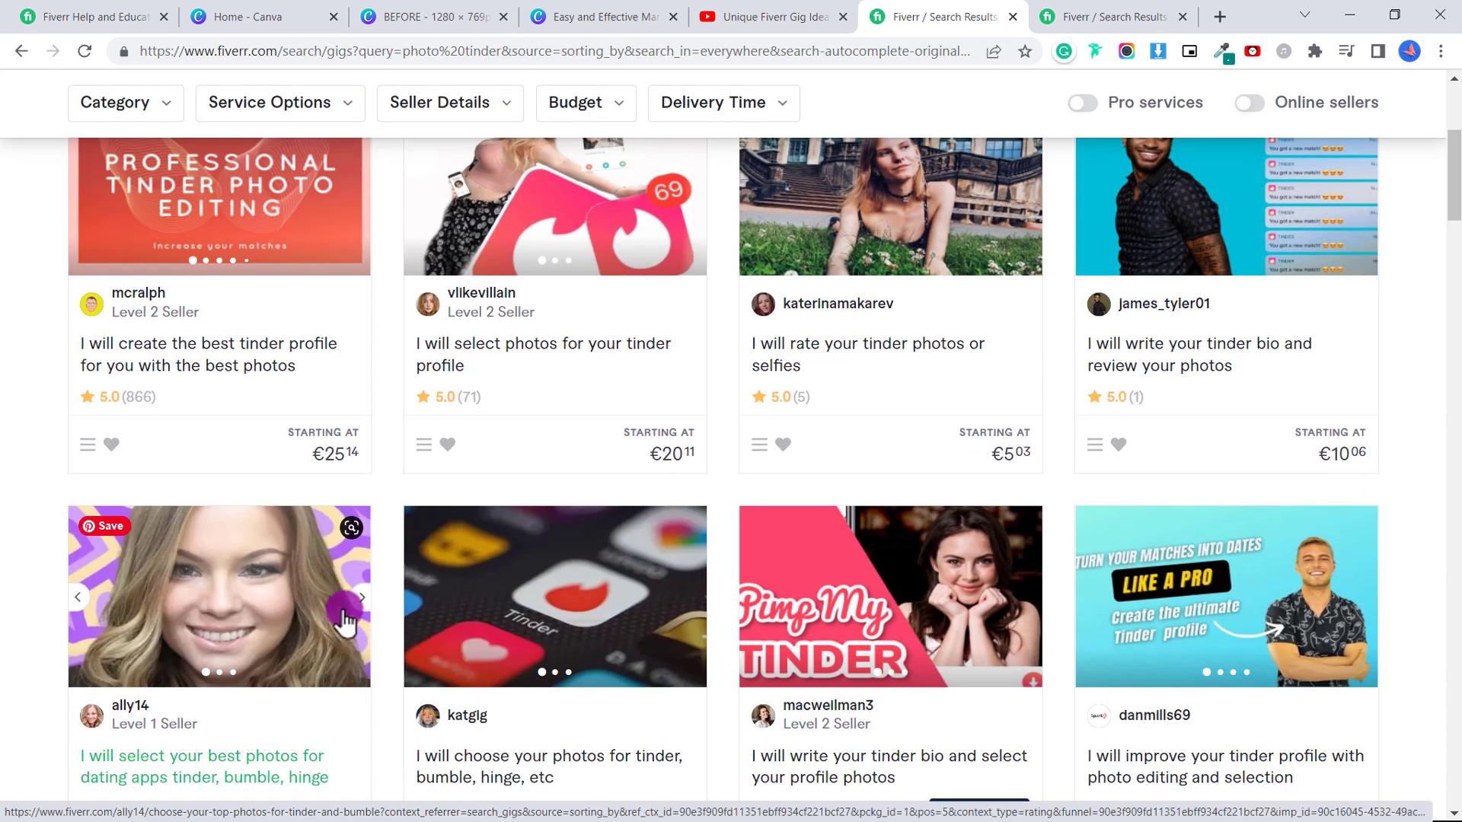
{"action": "scroll", "coordinate": [369, 533], "scroll_direction": "down", "scroll_amount": 9}
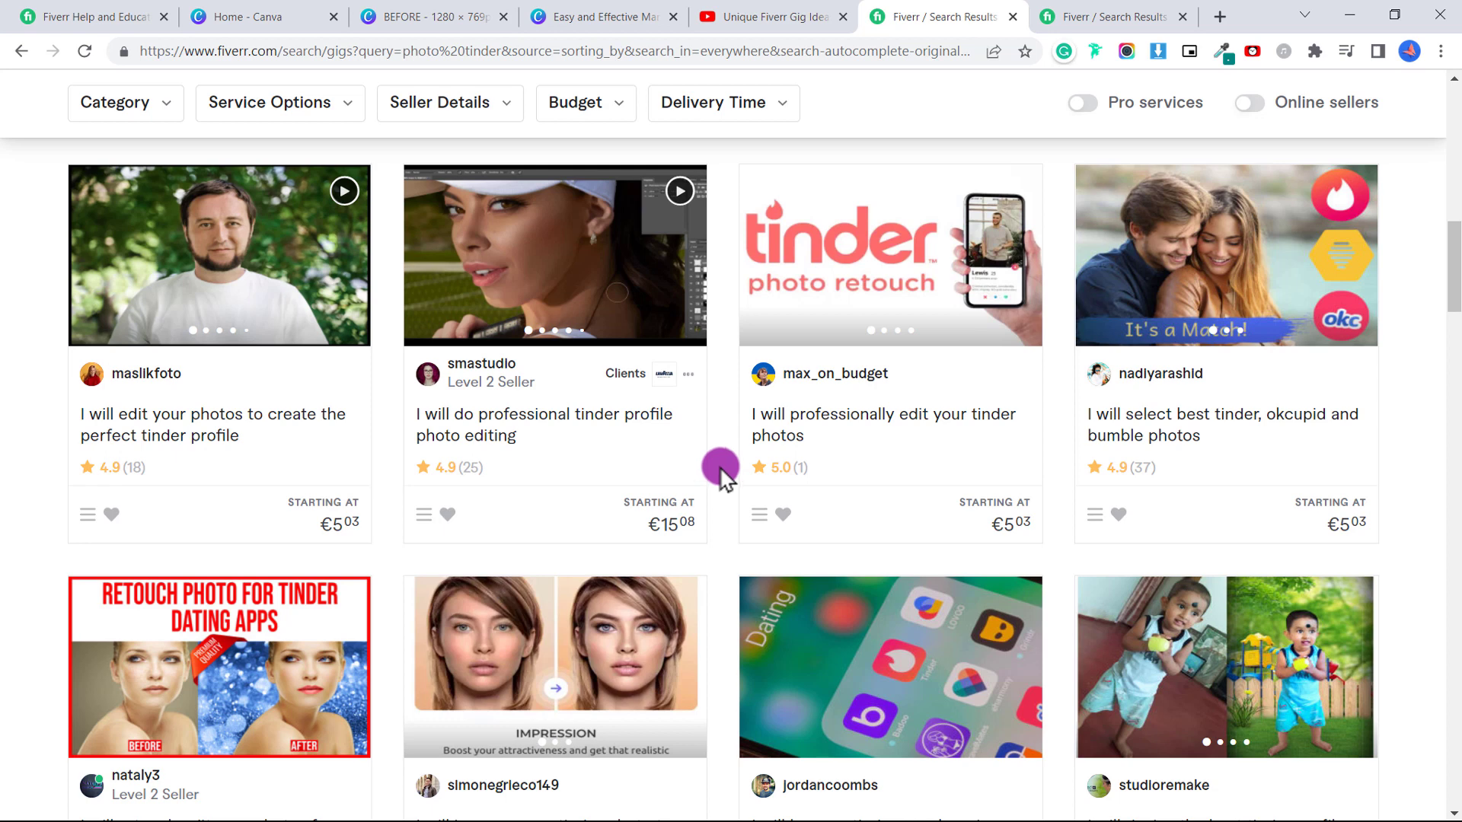
Find the 1280 x 769 px, 72 DPI size in the Gig image guidelines, then return to Canva home.
{"action": "left_click", "coordinate": [95, 15]}
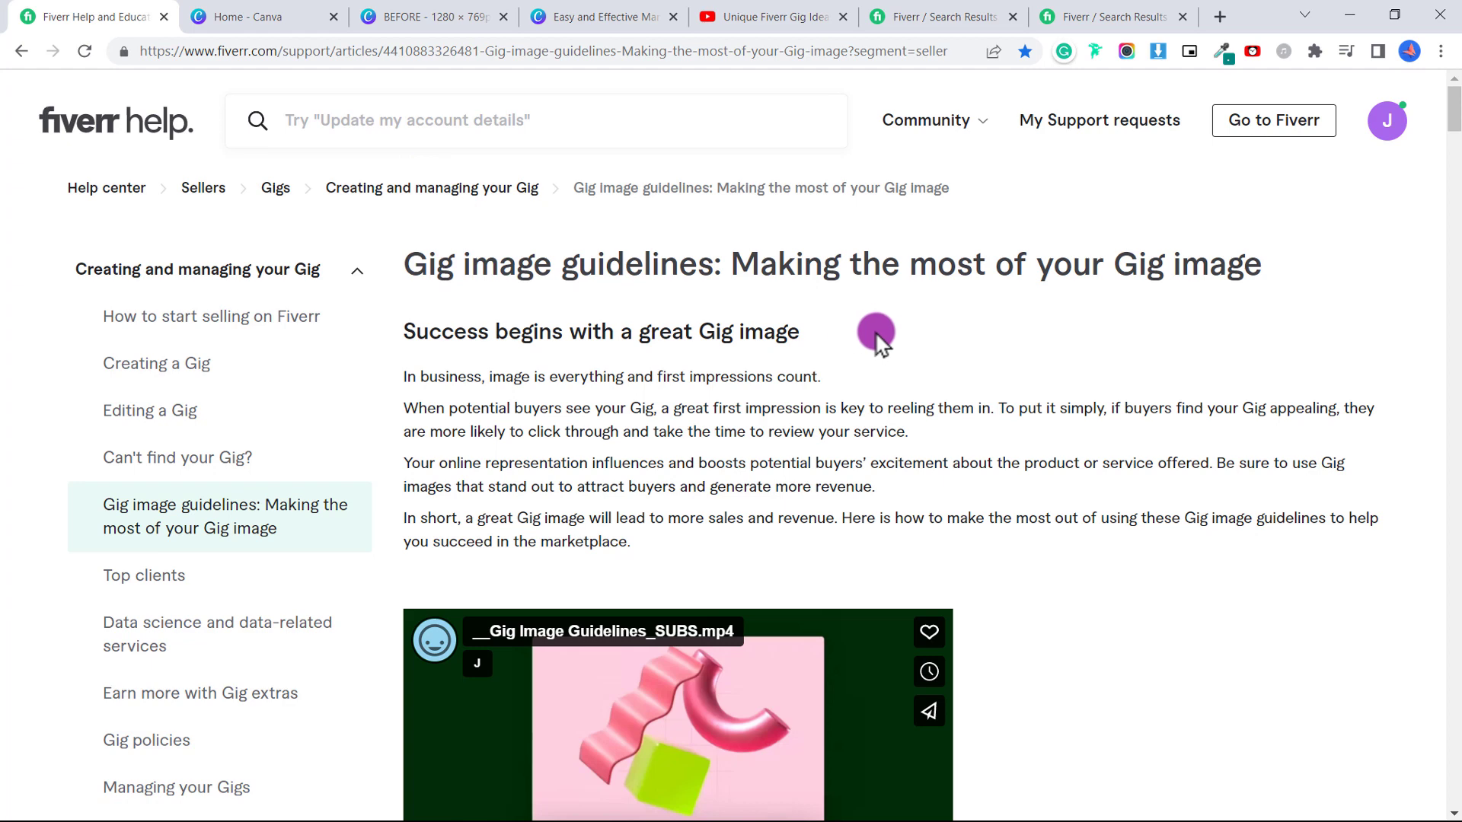
{"action": "scroll", "coordinate": [878, 332], "scroll_direction": "down", "scroll_amount": 10}
{"action": "scroll", "coordinate": [879, 332], "scroll_direction": "down", "scroll_amount": 1}
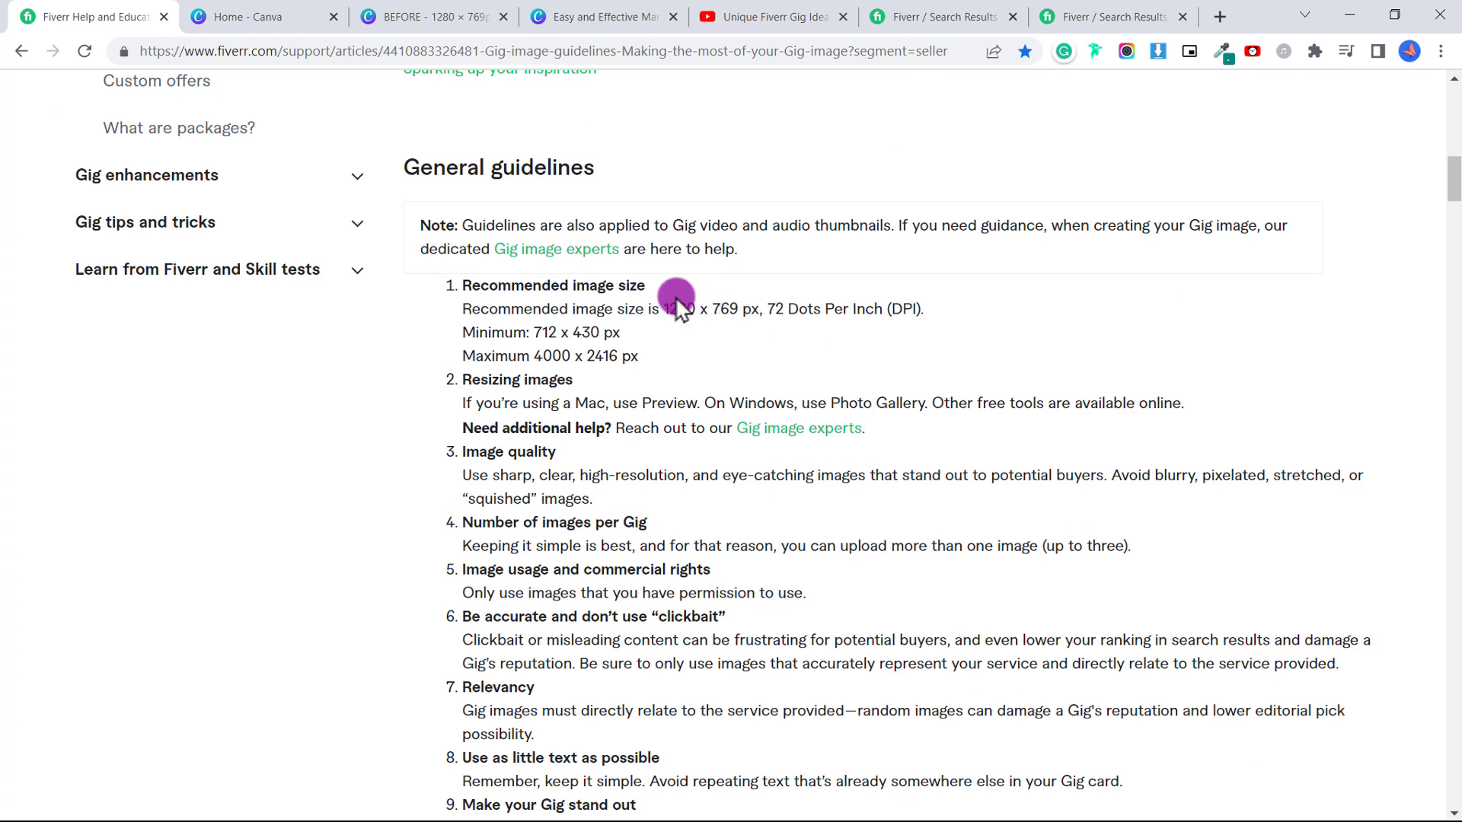
{"action": "left_click", "coordinate": [279, 15]}
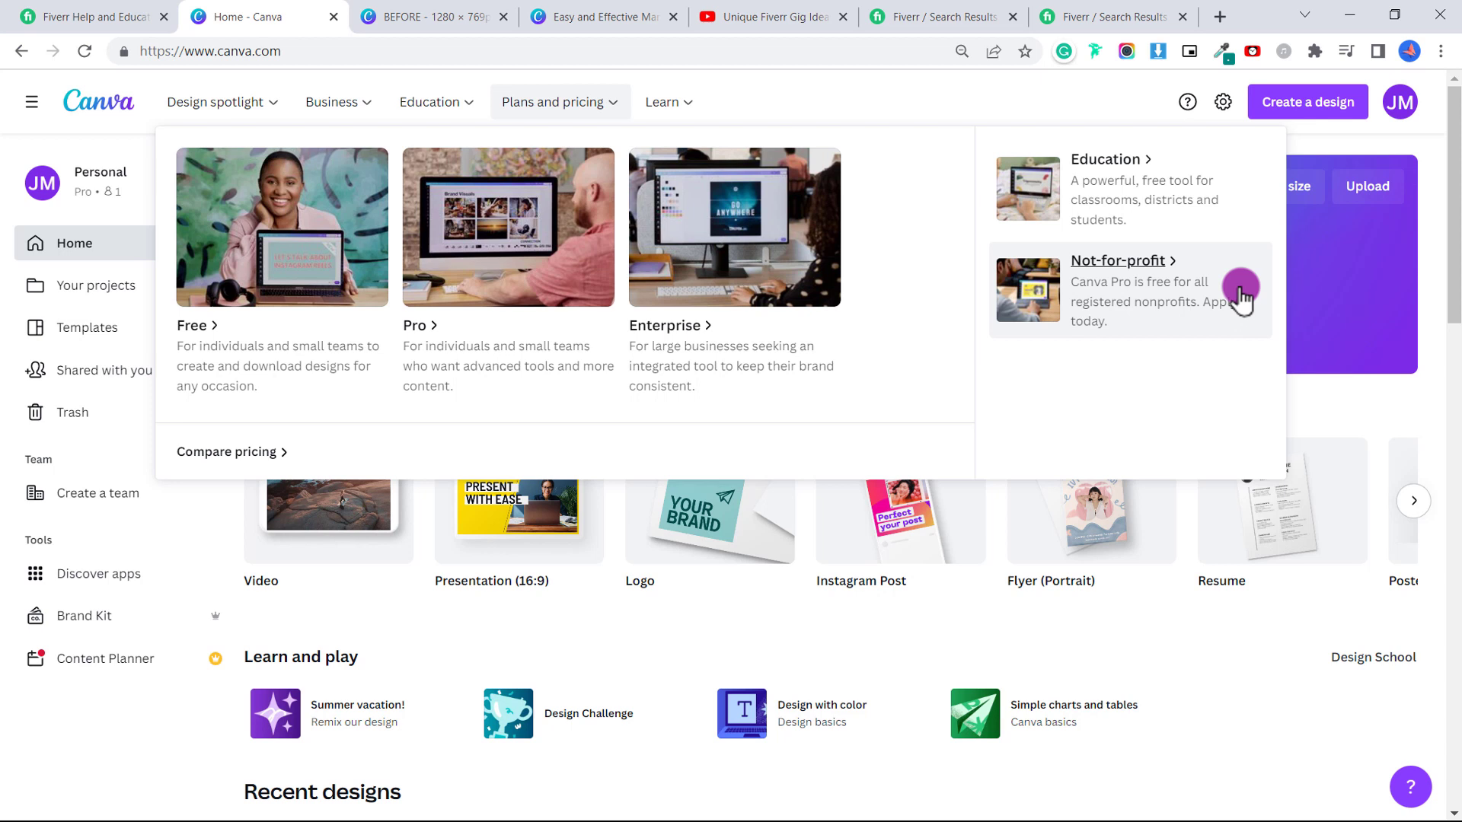
Create a custom-size design keeping width 1280 and entering 769 as the height.
{"action": "left_click", "coordinate": [1285, 191]}
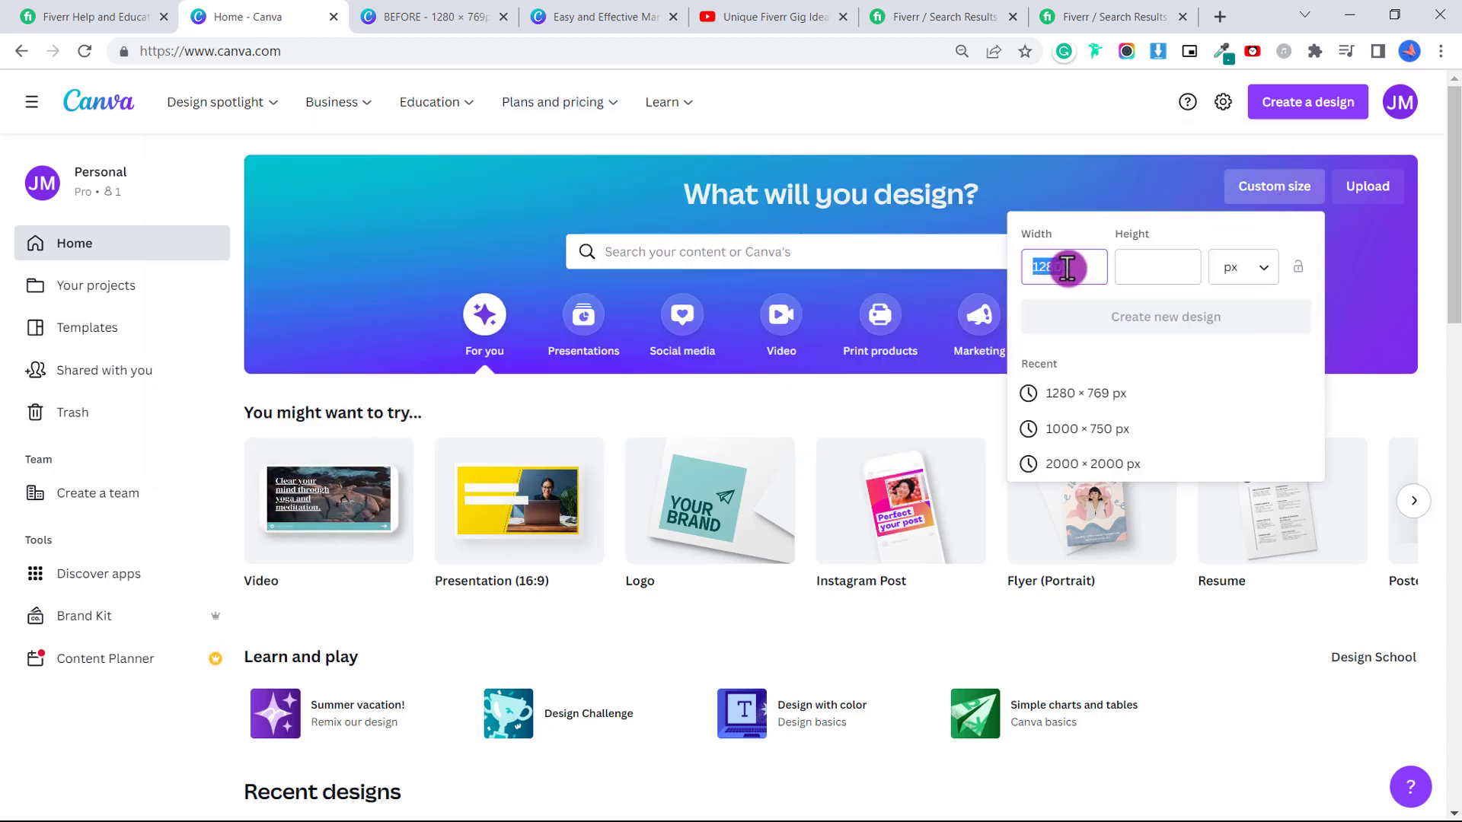
{"action": "left_click", "coordinate": [1142, 266]}
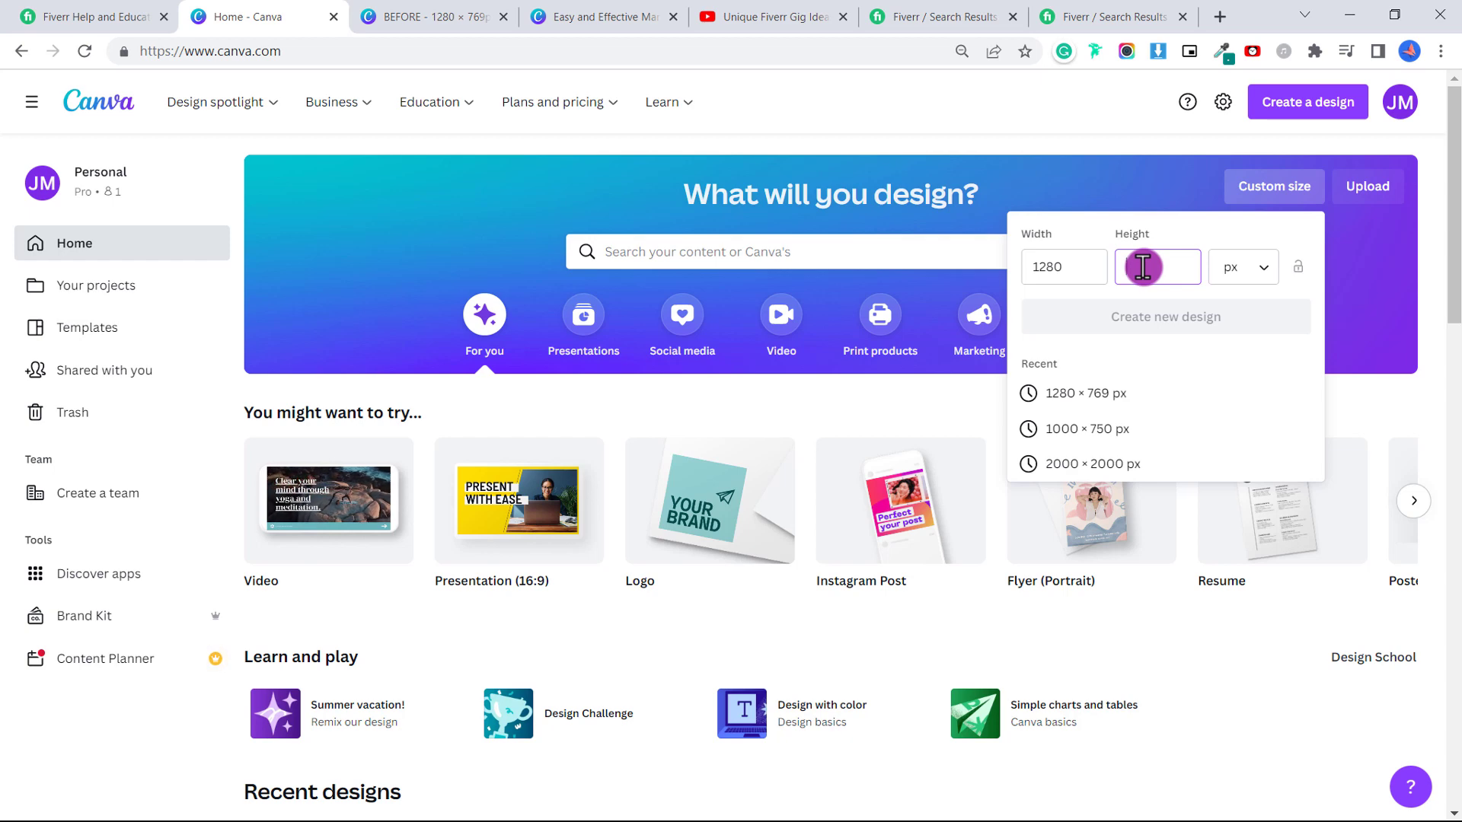
{"action": "type", "text": "769"}
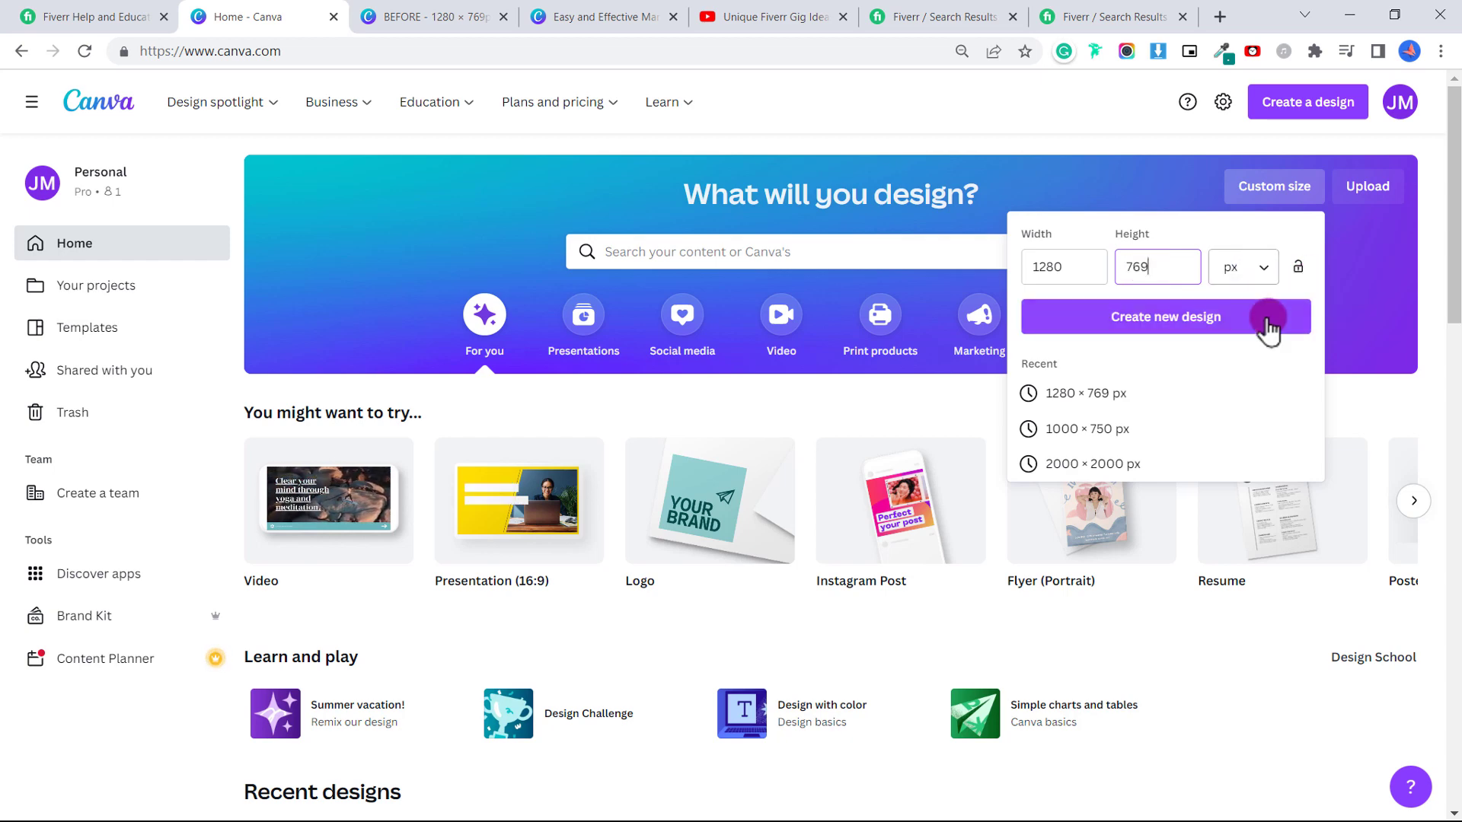
{"action": "left_click", "coordinate": [1219, 326]}
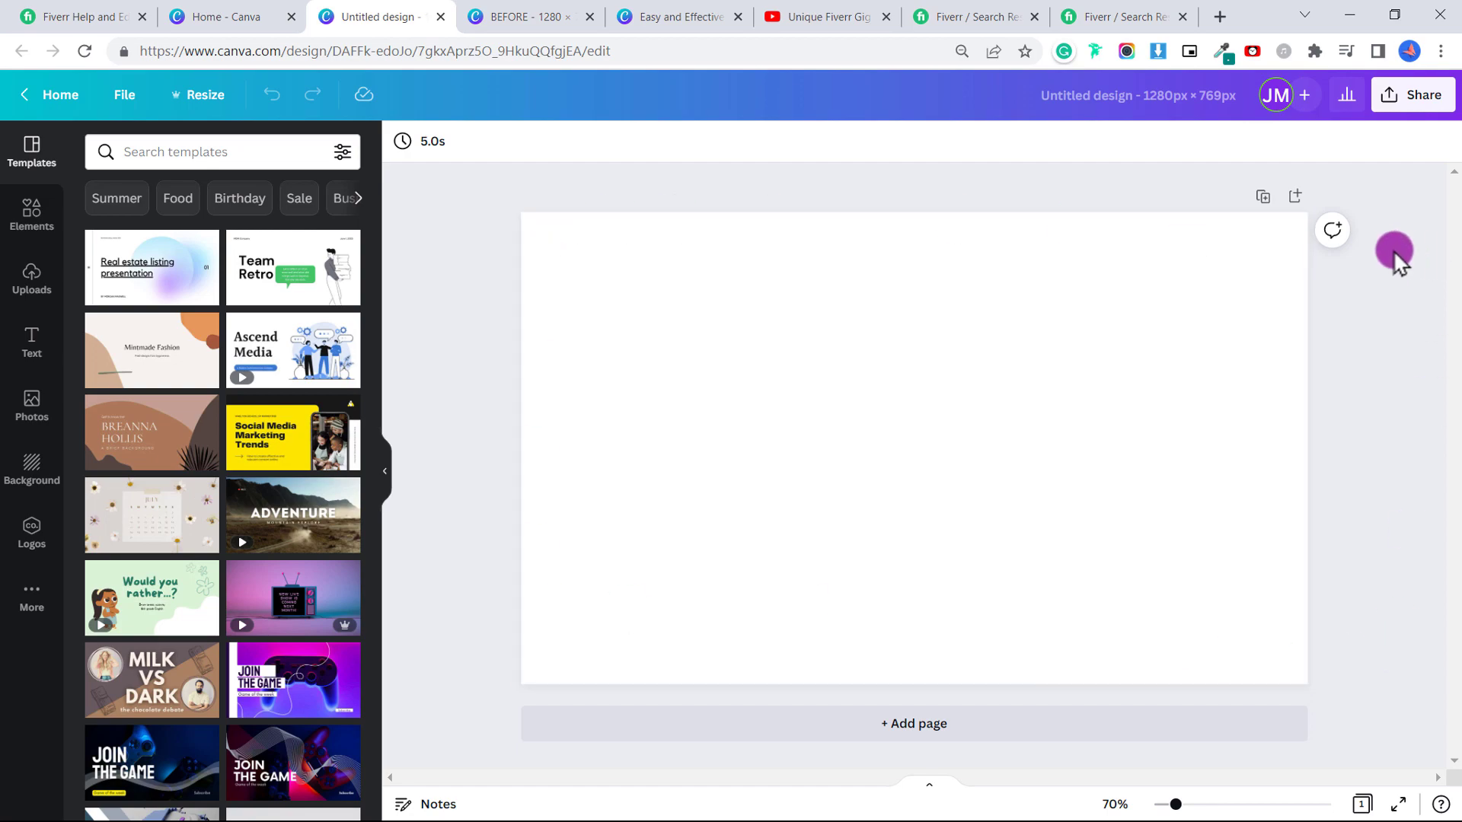
Read Fiverr's guidance on text, contrast, logos and showing results, then return to the Canva design.
{"action": "key", "text": "ctrl+1"}
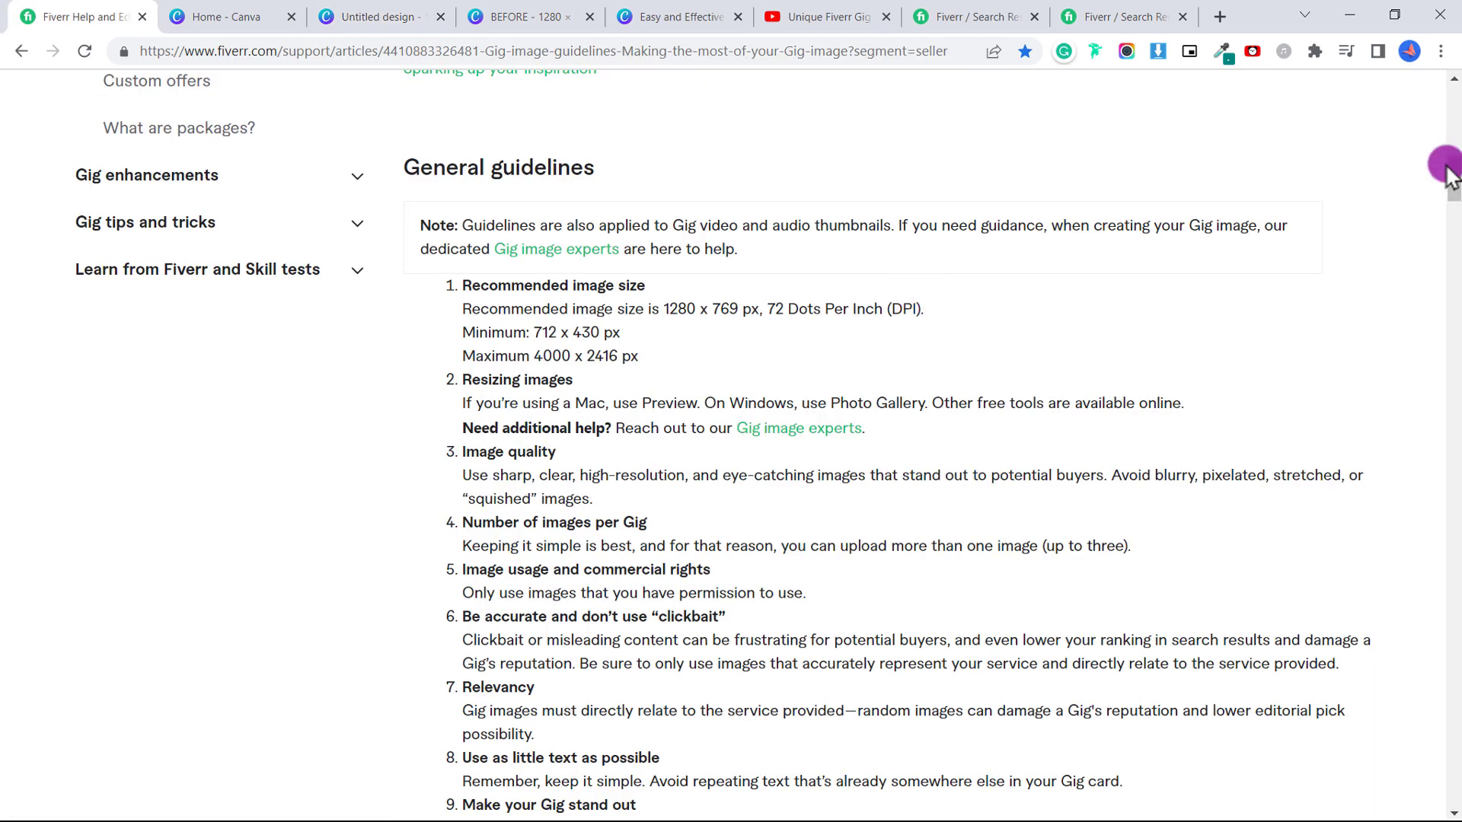
{"action": "scroll", "coordinate": [1195, 387], "scroll_direction": "down", "scroll_amount": 15}
{"action": "scroll", "coordinate": [731, 107], "scroll_direction": "up", "scroll_amount": 13}
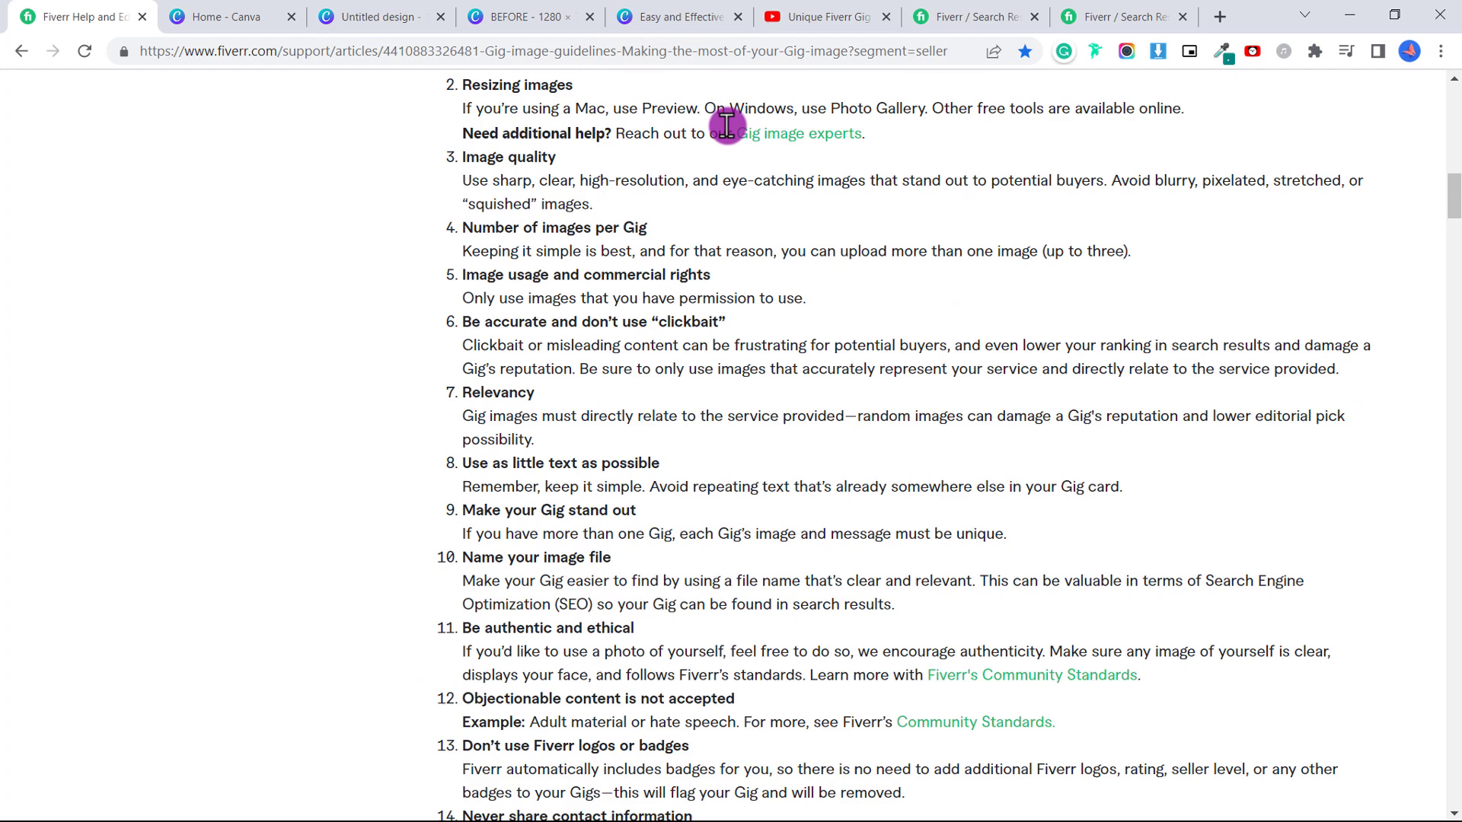
{"action": "scroll", "coordinate": [737, 346], "scroll_direction": "down", "scroll_amount": 14}
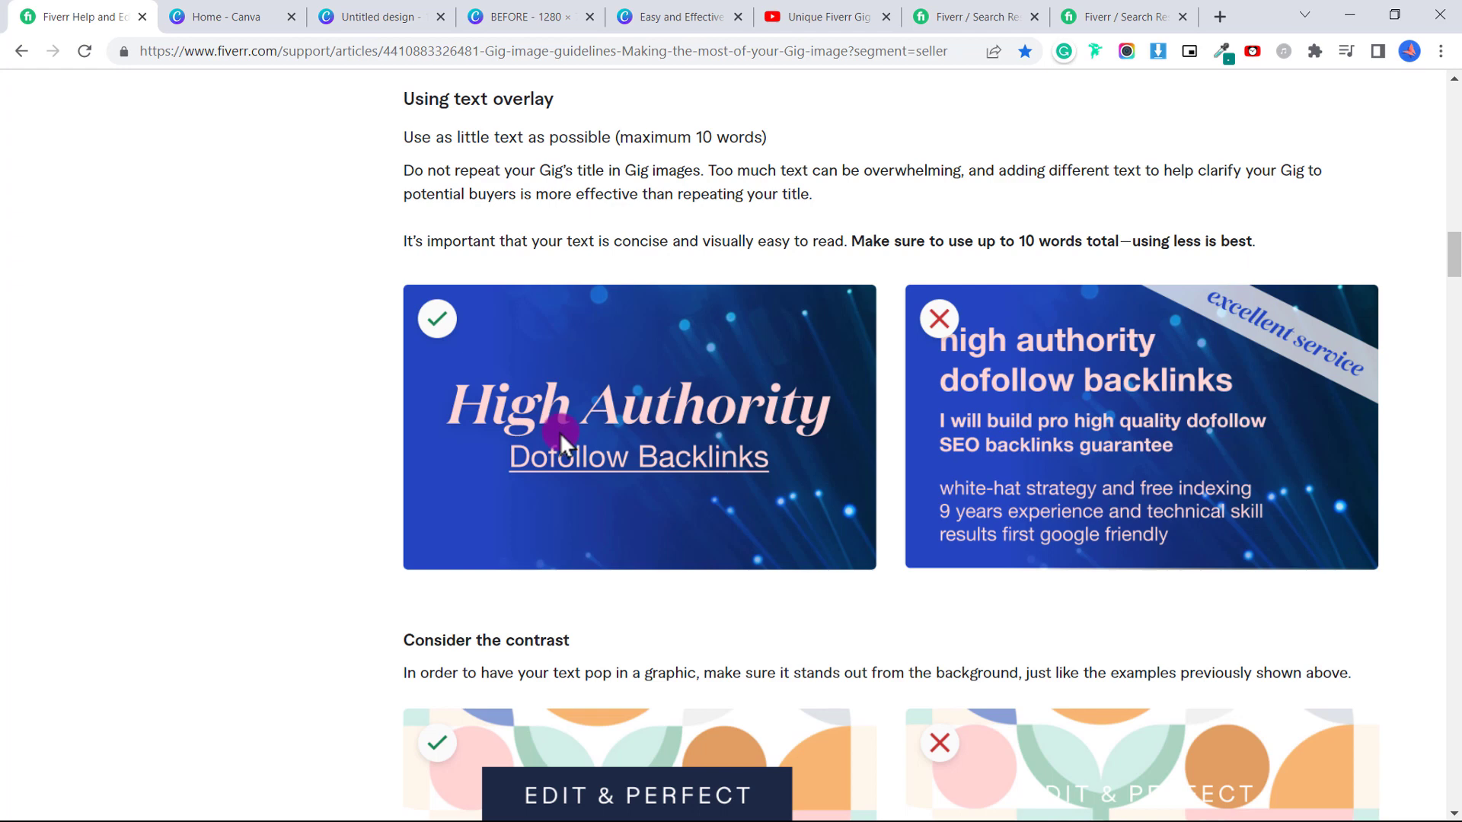
{"action": "scroll", "coordinate": [1065, 422], "scroll_direction": "down", "scroll_amount": 6}
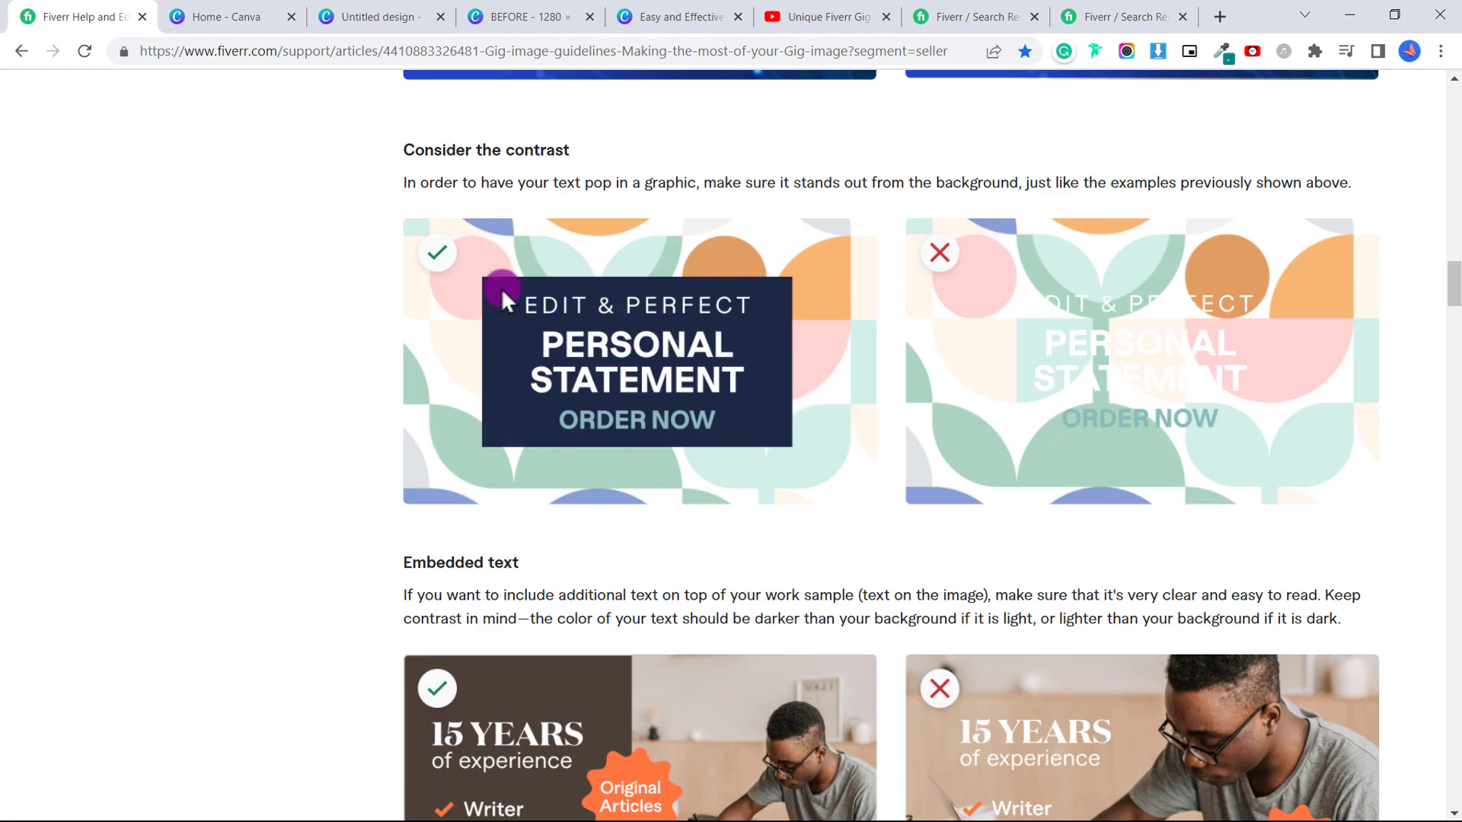
{"action": "scroll", "coordinate": [1149, 385], "scroll_direction": "down", "scroll_amount": 10}
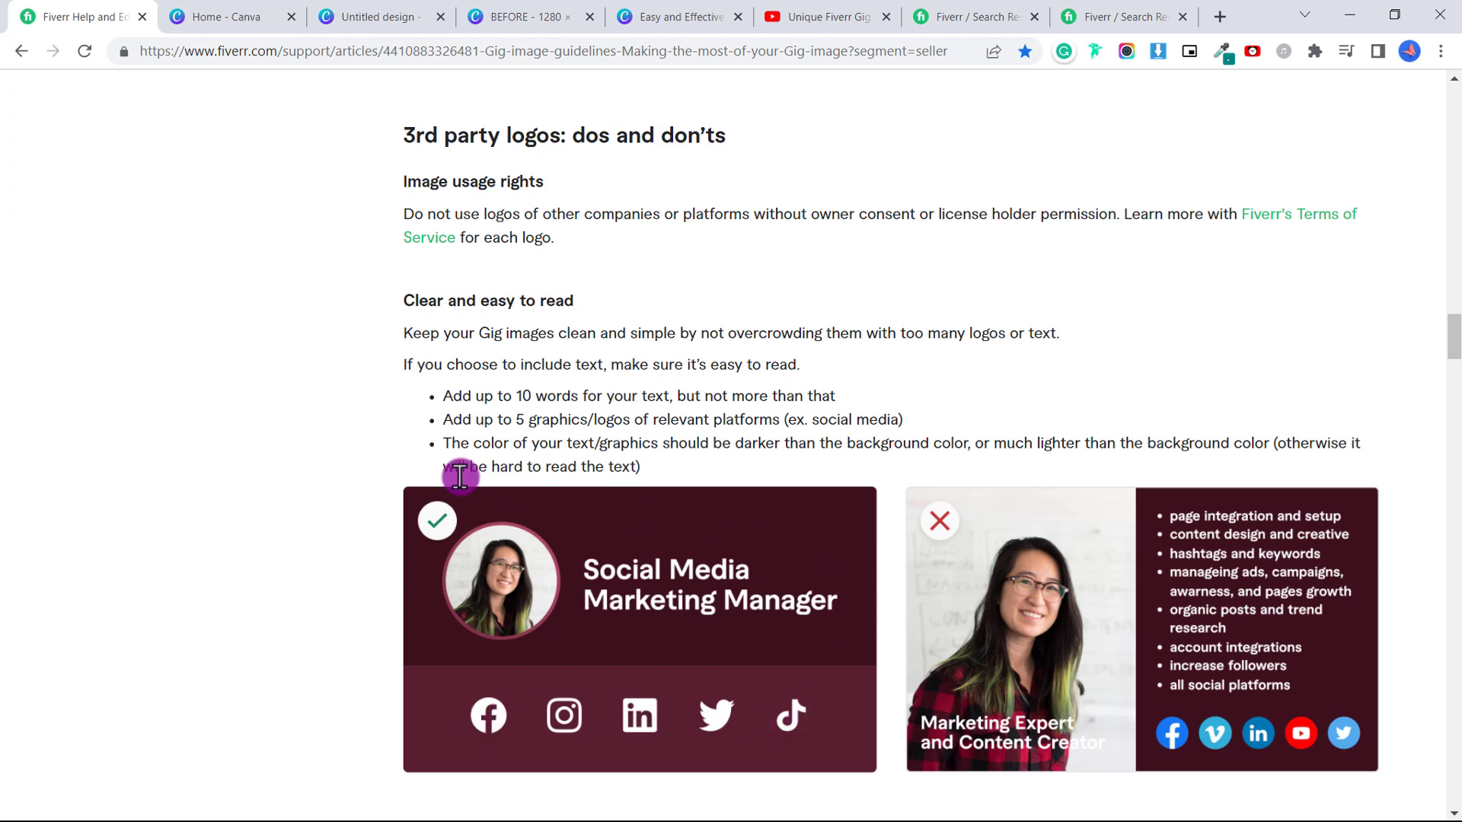
{"action": "scroll", "coordinate": [965, 717], "scroll_direction": "down", "scroll_amount": 10}
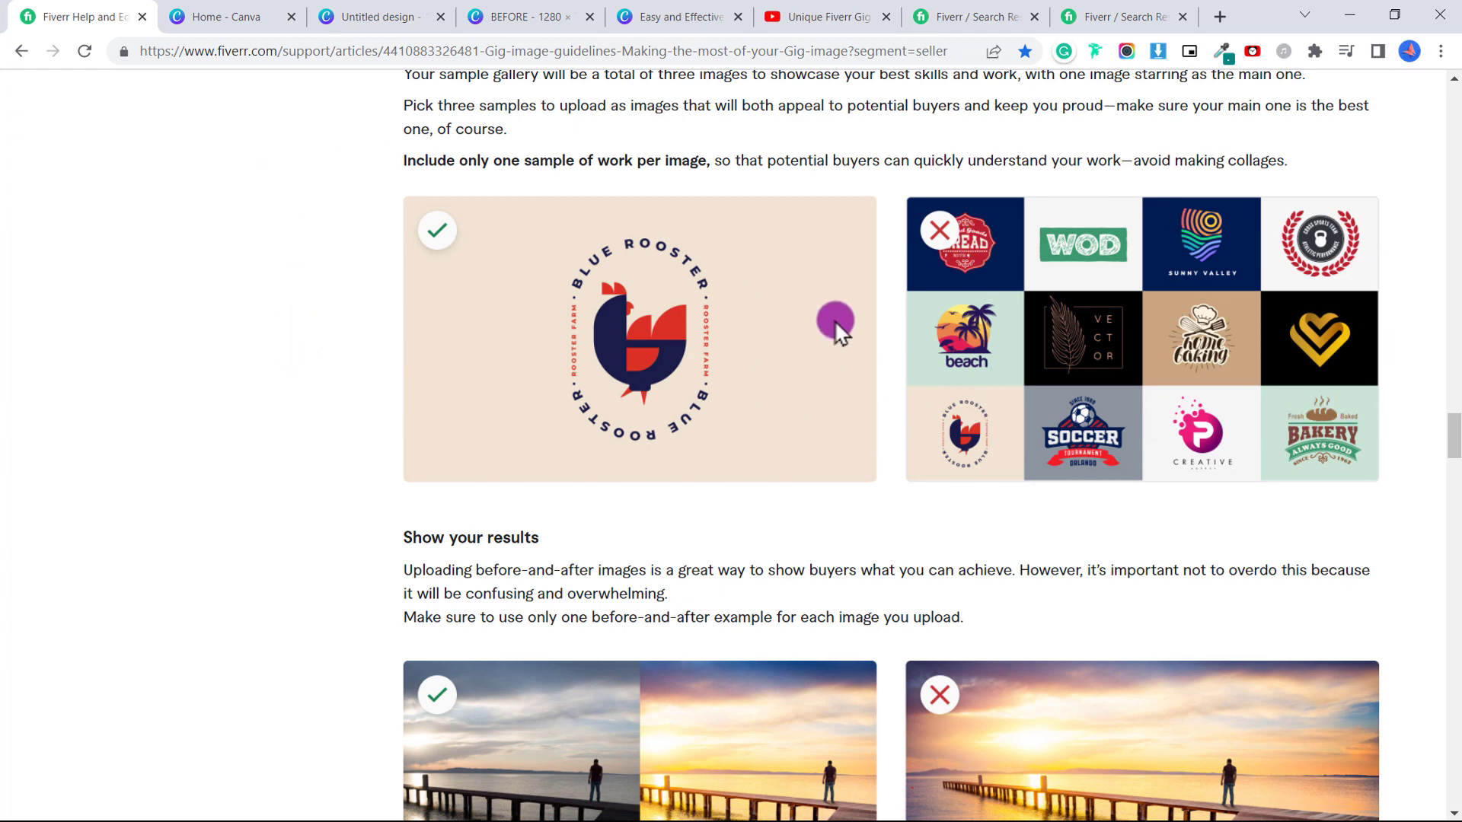
{"action": "scroll", "coordinate": [833, 277], "scroll_direction": "down", "scroll_amount": 4}
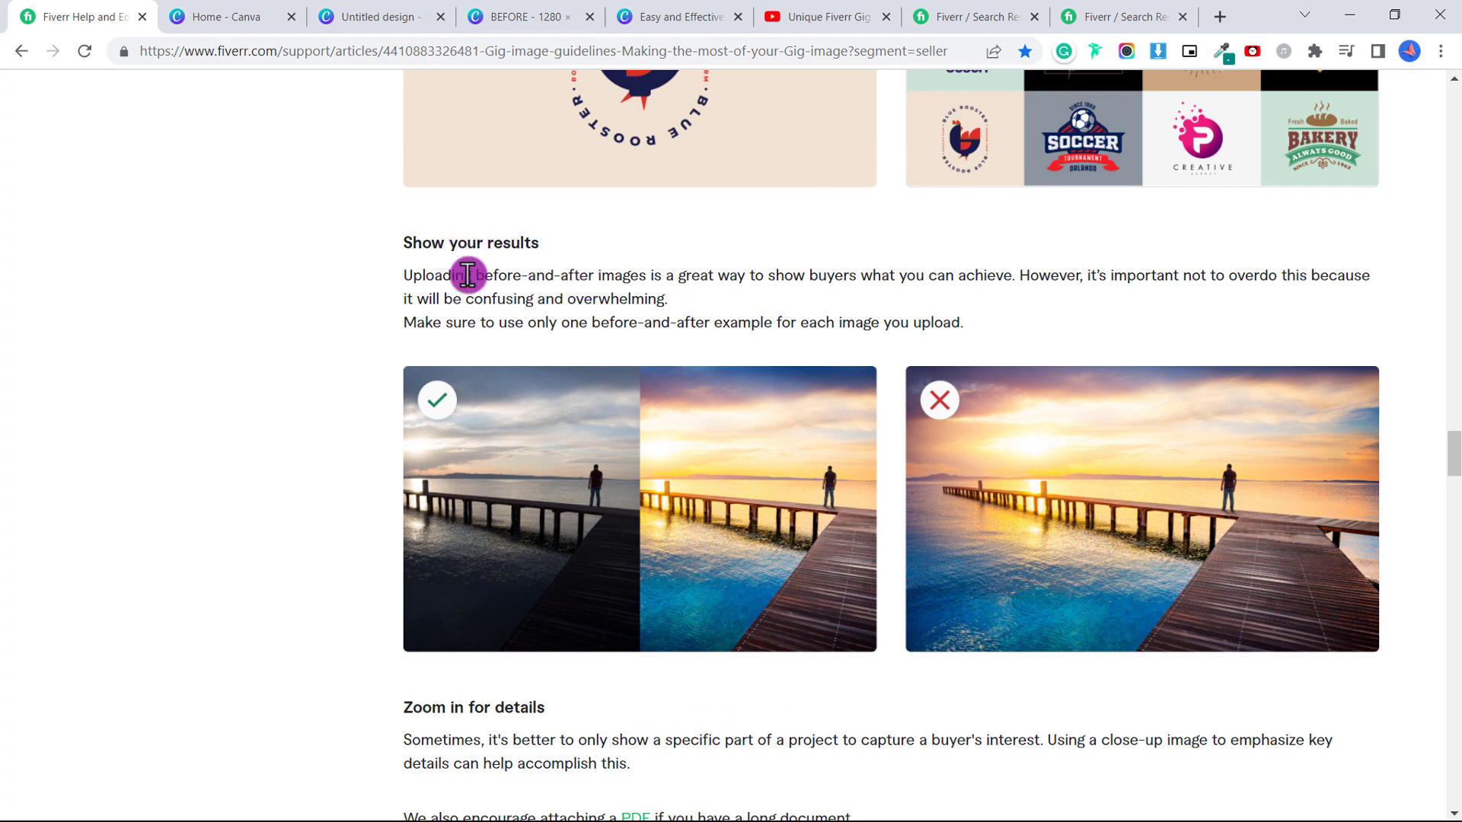
{"action": "key", "text": "ctrl+3"}
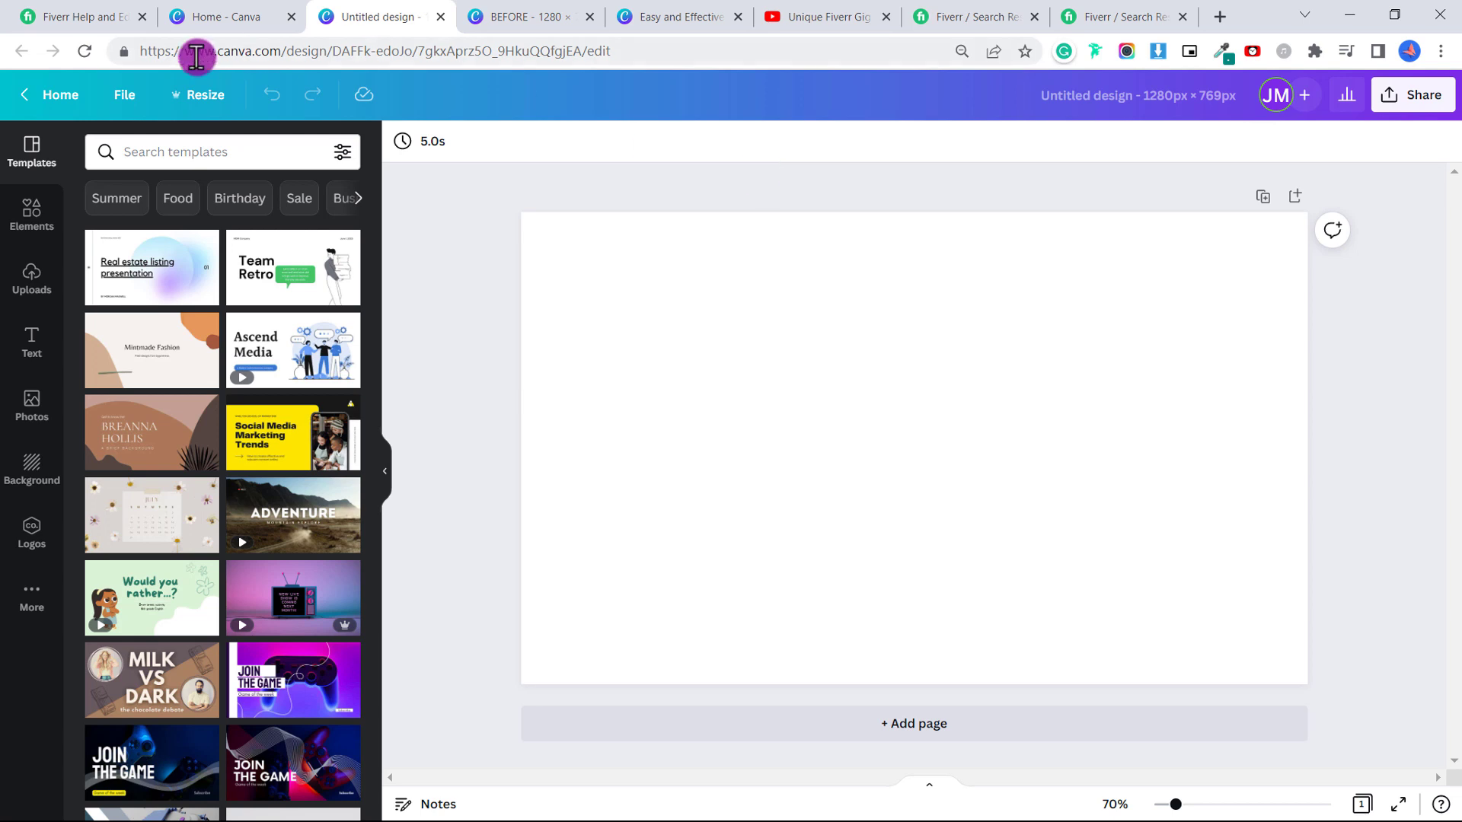
Add the two-column photo grid from Elements > Grids to the page.
{"action": "left_click", "coordinate": [32, 228]}
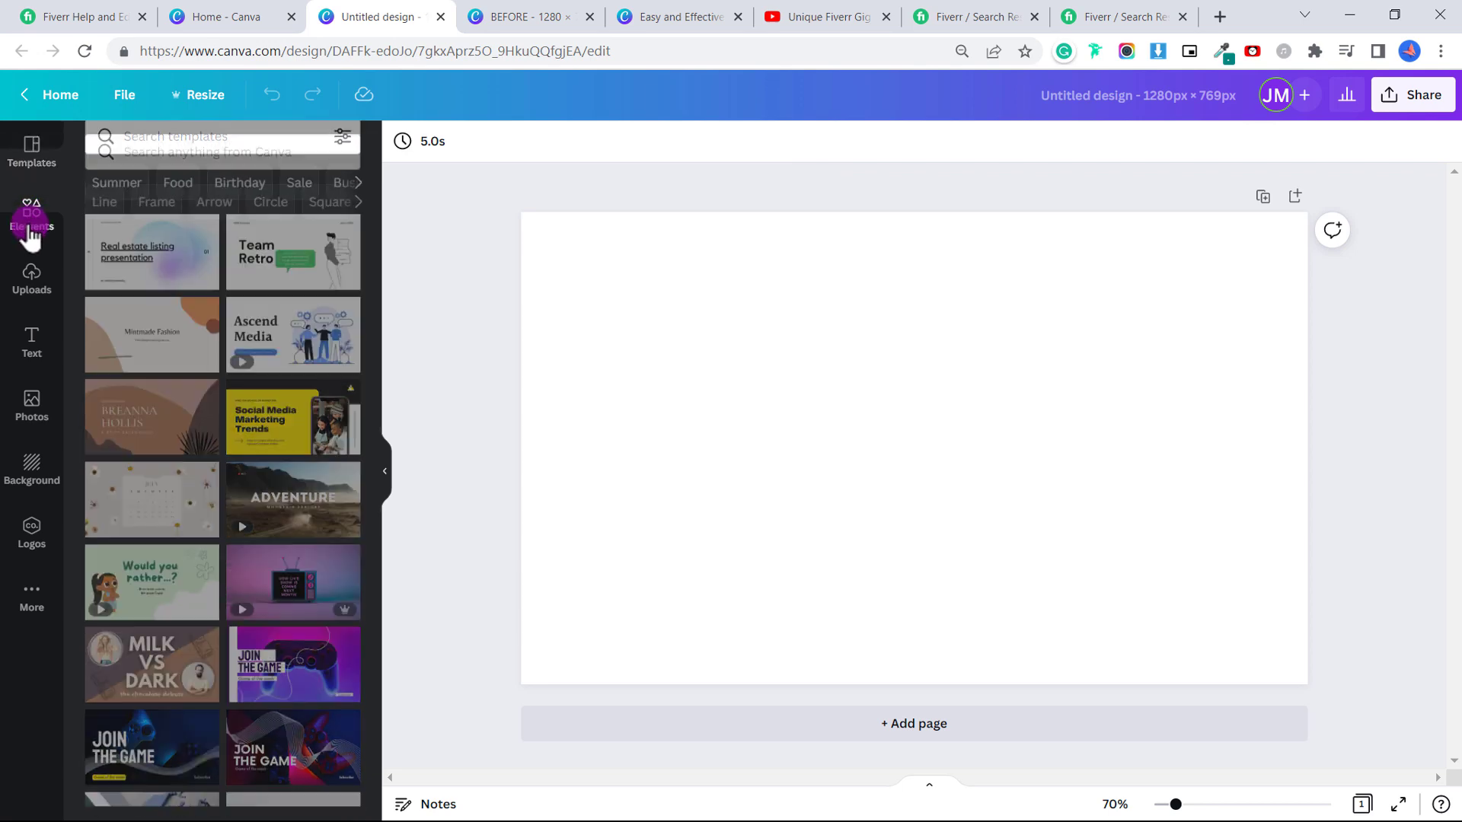
{"action": "scroll", "coordinate": [204, 280], "scroll_direction": "down", "scroll_amount": 15}
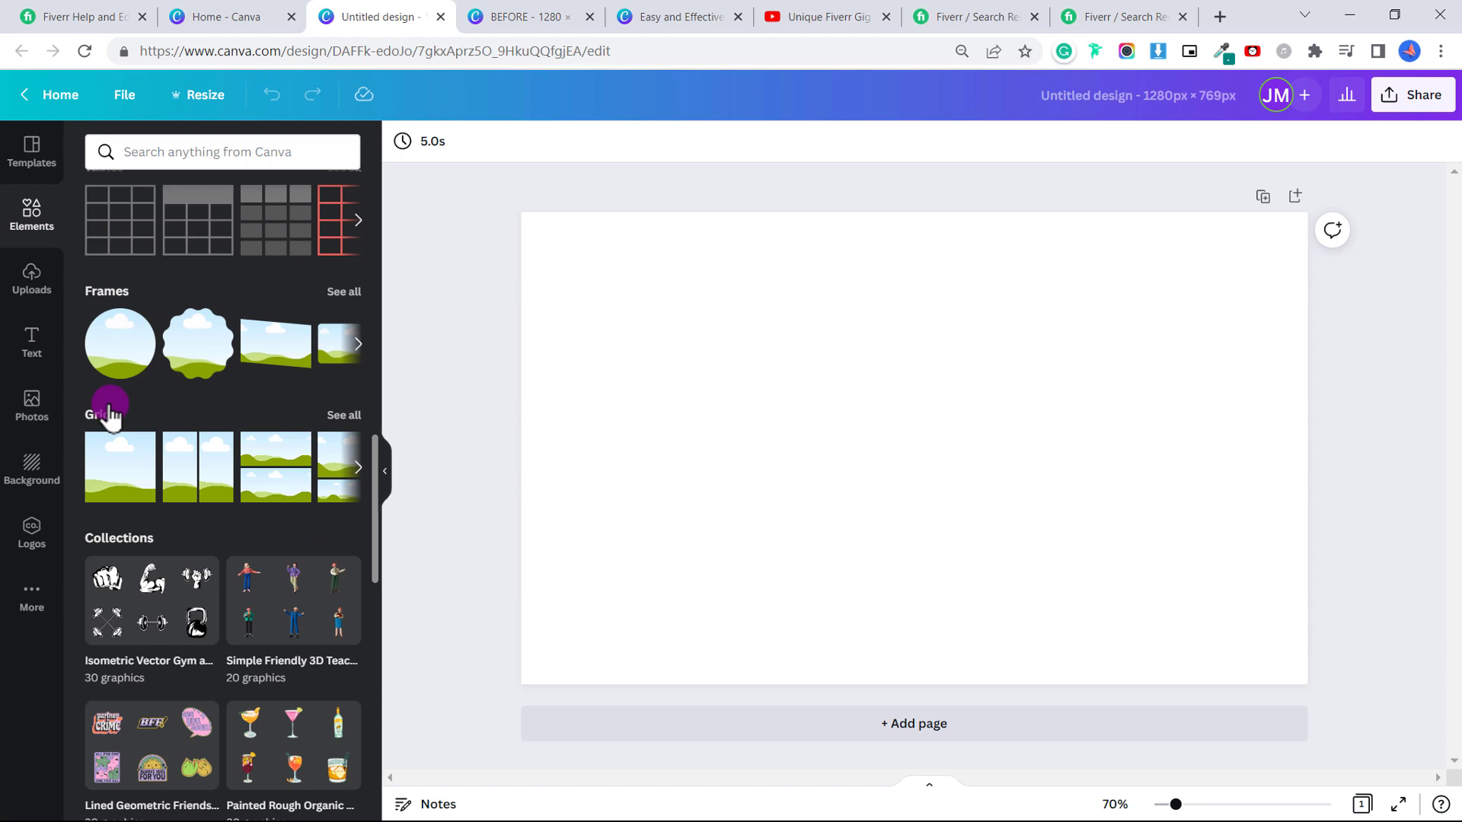
{"action": "left_click", "coordinate": [340, 415]}
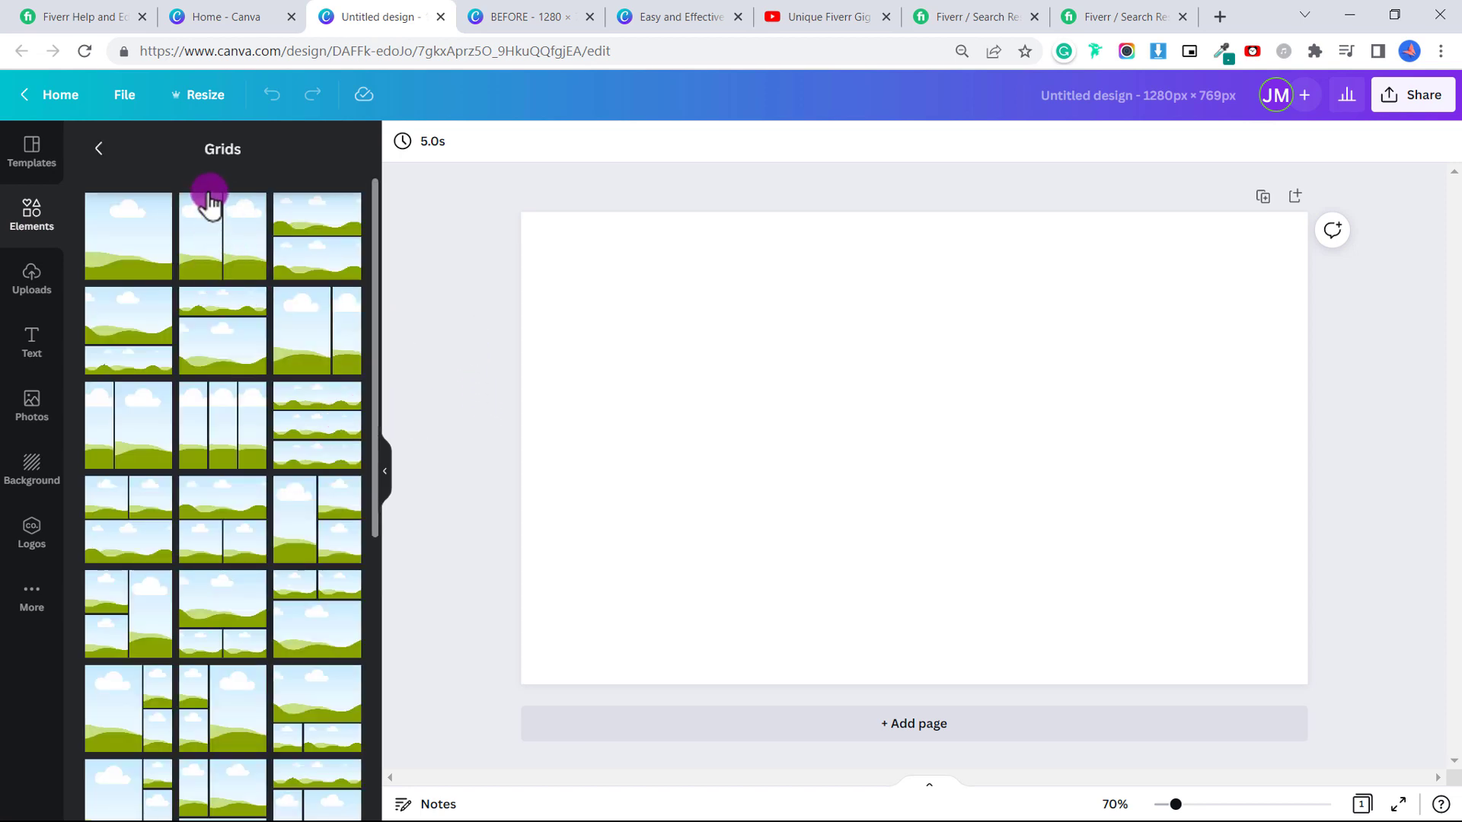
{"action": "left_click", "coordinate": [241, 255]}
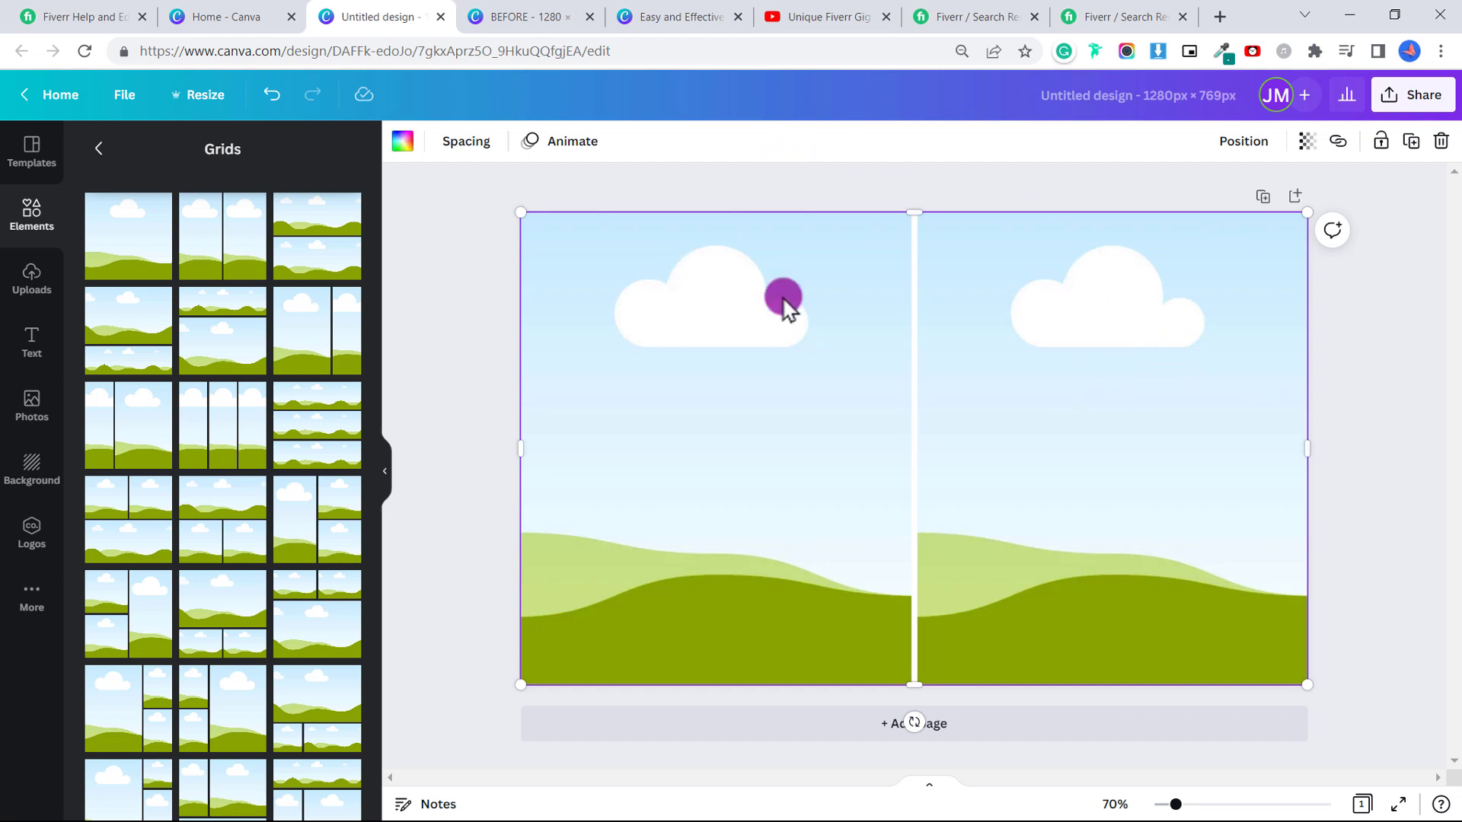
Fill the left grid cell with the uploaded denim-jacket photo.
{"action": "left_click", "coordinate": [830, 279]}
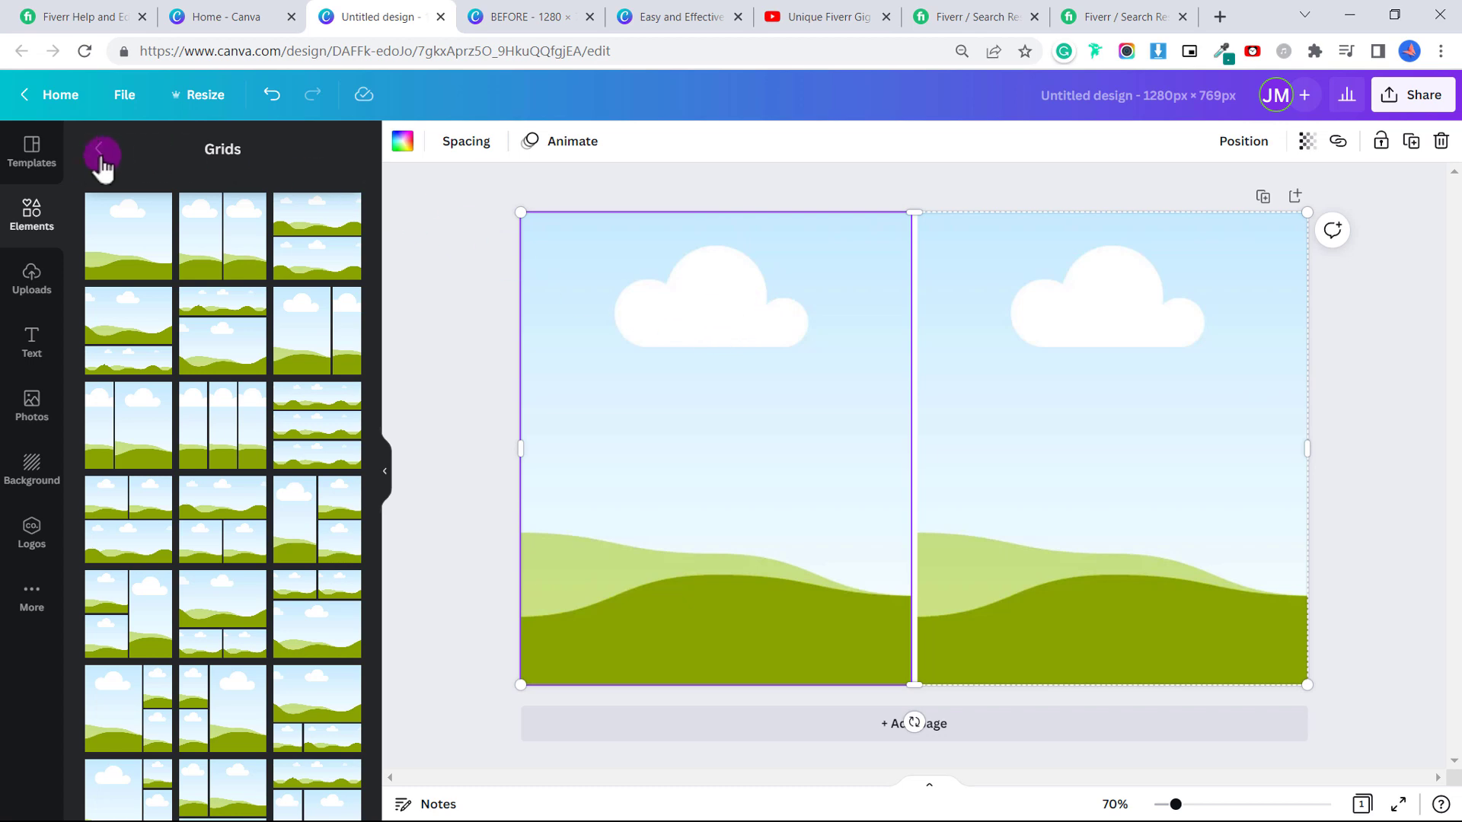
{"action": "left_click", "coordinate": [32, 275]}
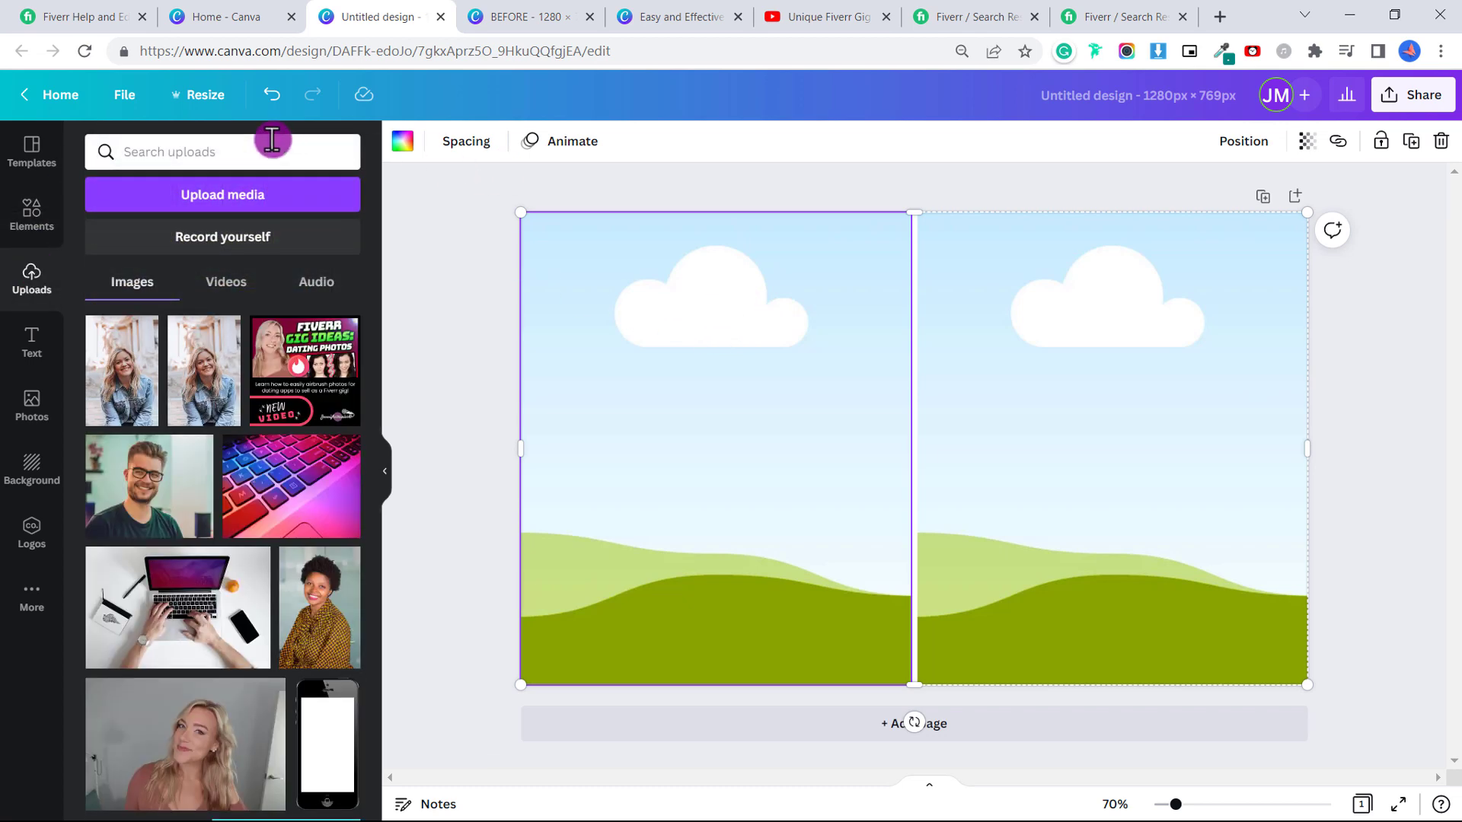
{"action": "left_click", "coordinate": [293, 200]}
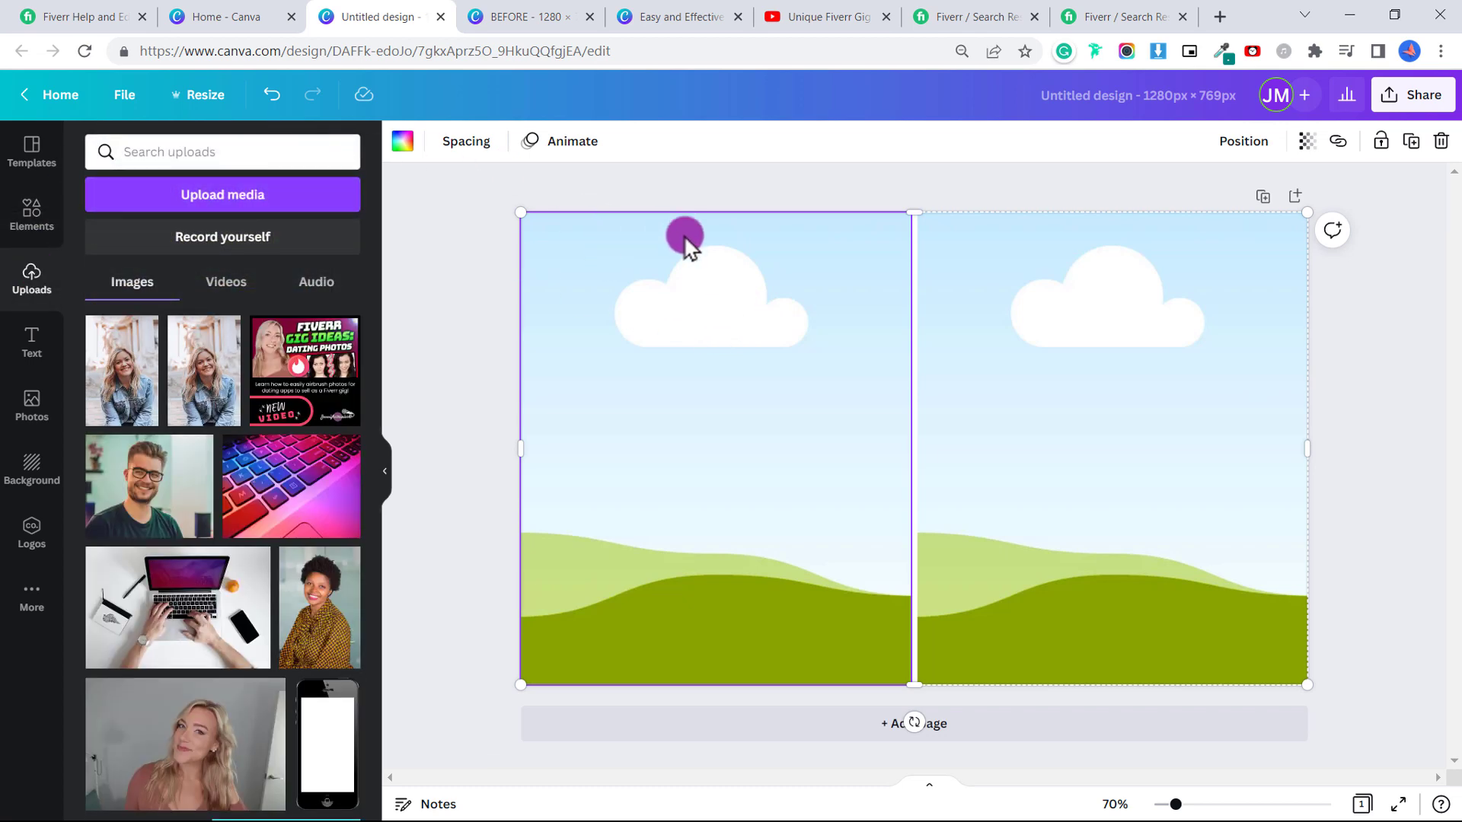
{"action": "left_click_drag", "start_coordinate": [122, 371], "coordinate": [713, 428]}
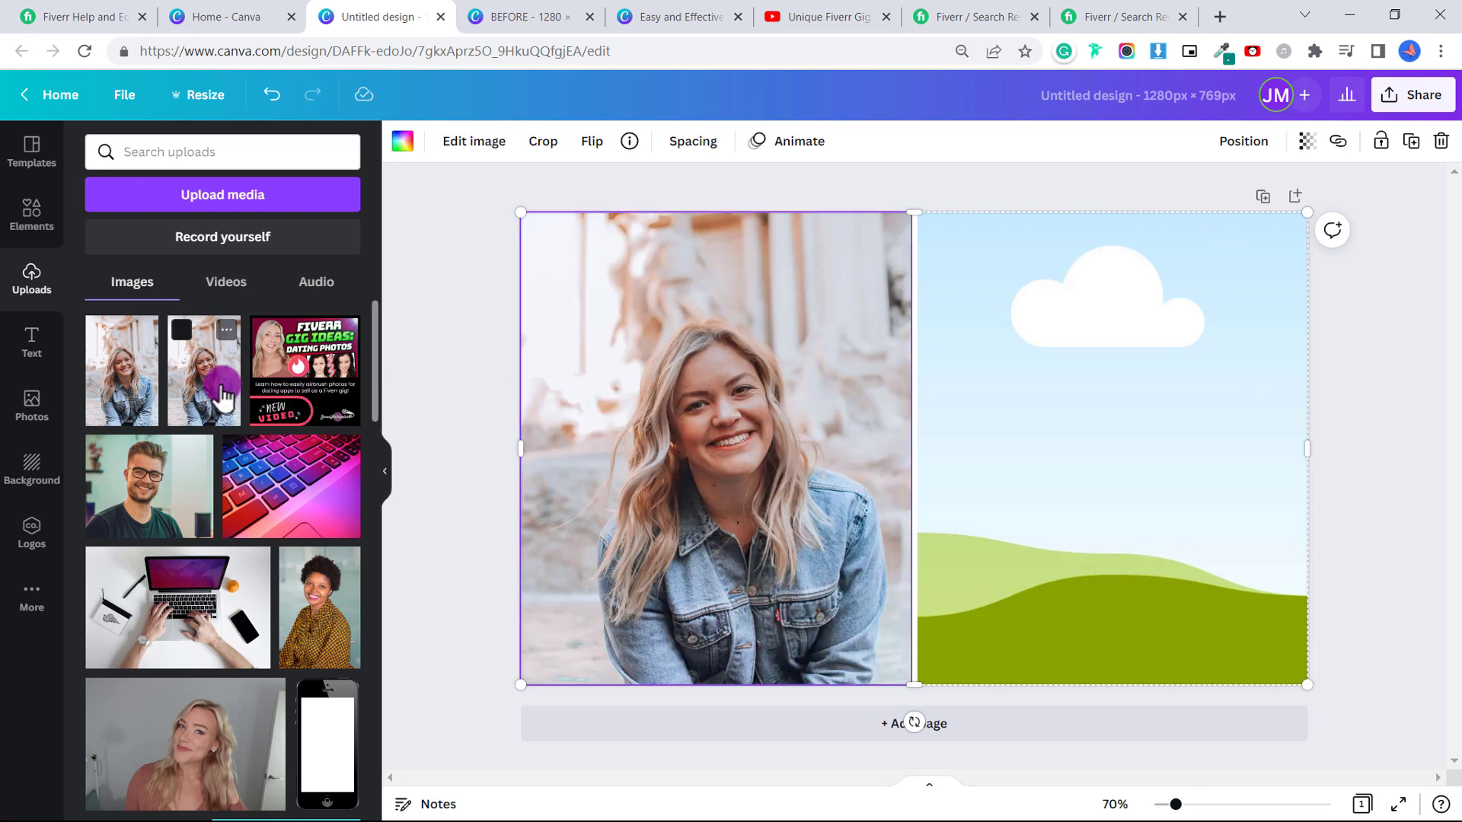
{"action": "left_click_drag", "start_coordinate": [204, 373], "coordinate": [716, 383]}
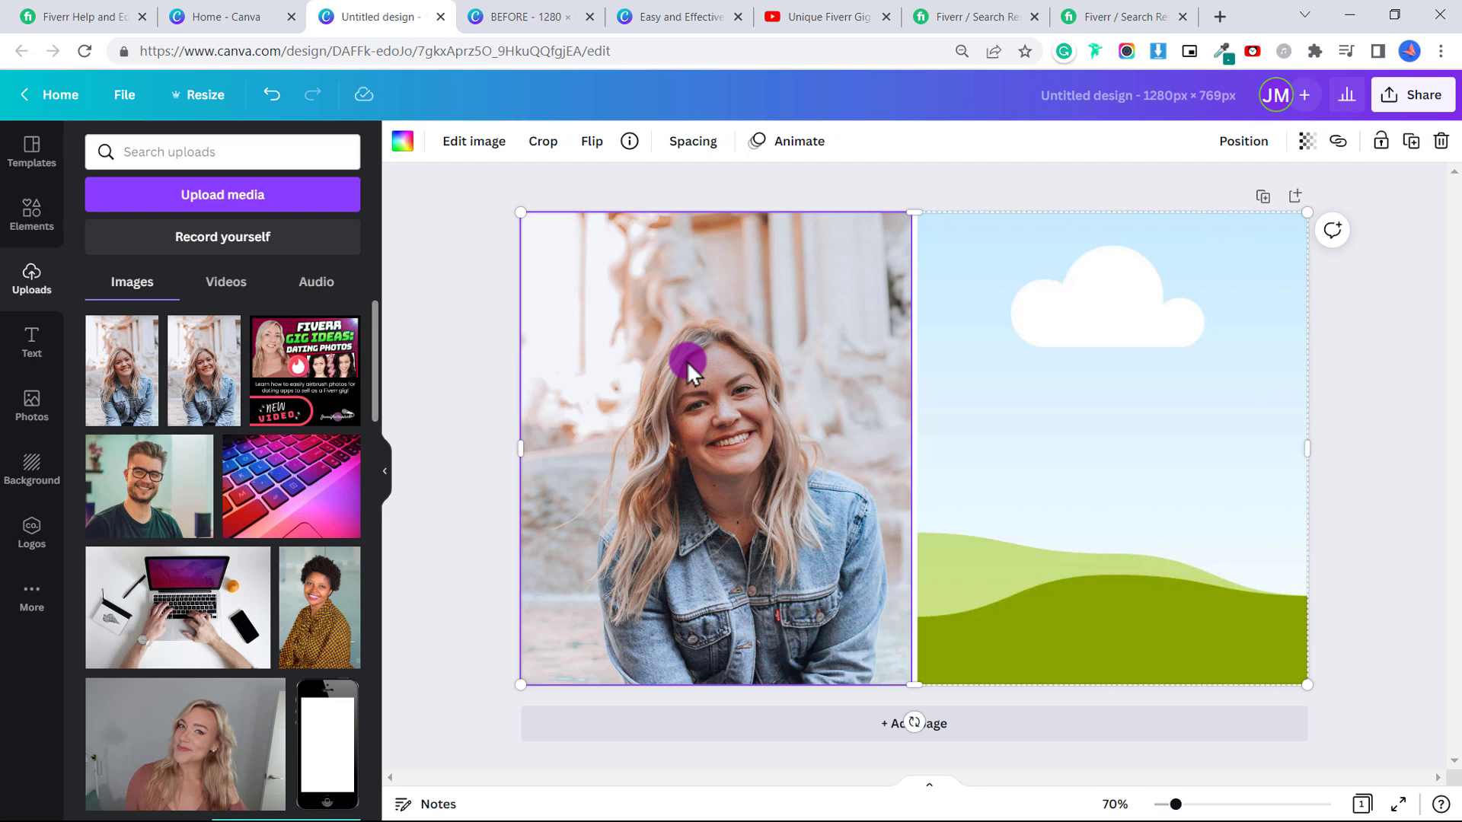
Crop the left photo, enlarging and centring it so her face and shoulders fill the frame.
{"action": "double_click", "coordinate": [696, 364]}
{"action": "left_click_drag", "start_coordinate": [696, 364], "coordinate": [696, 309]}
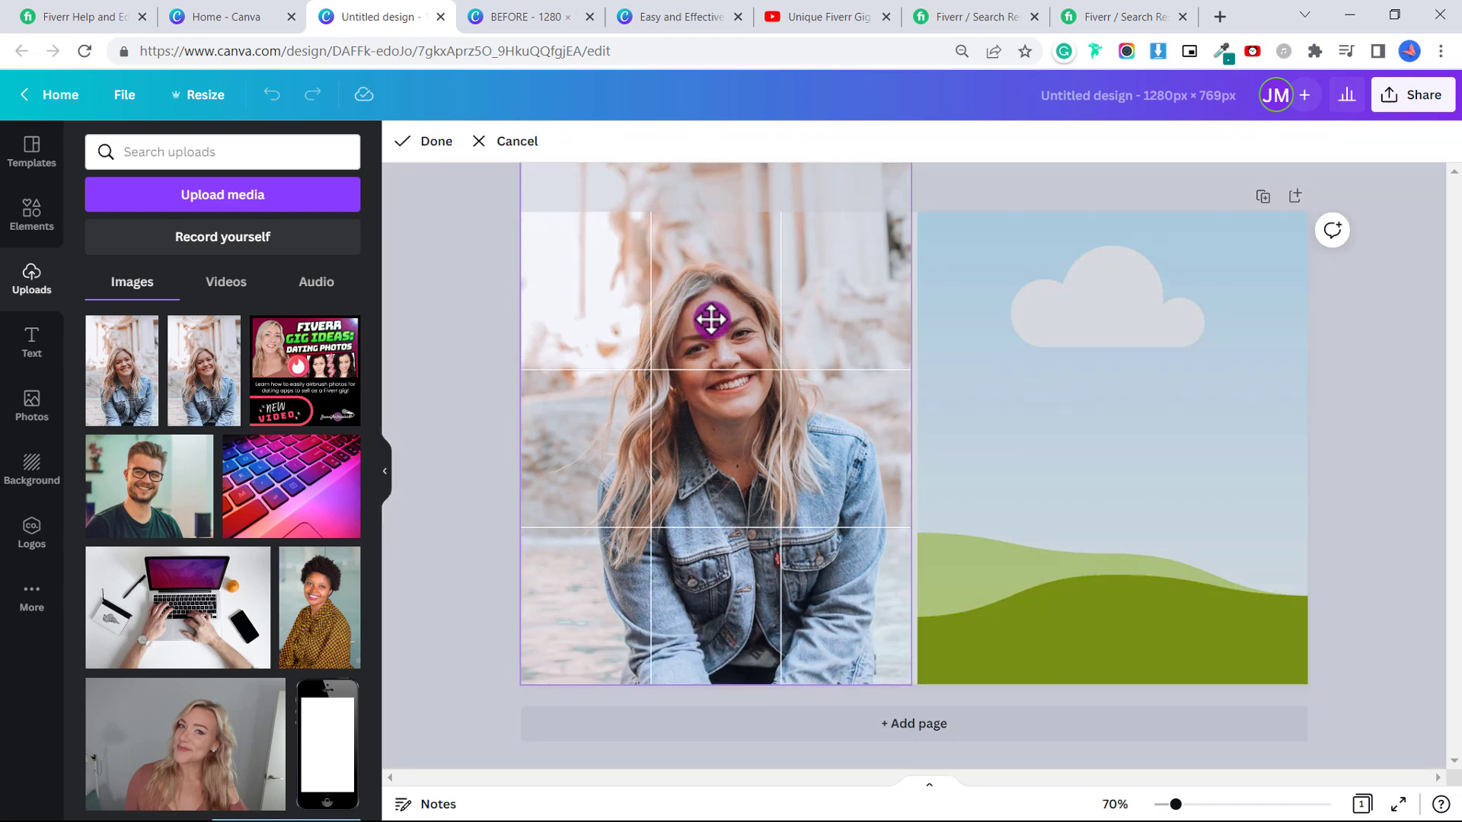
{"action": "left_click_drag", "start_coordinate": [520, 693], "coordinate": [741, 424]}
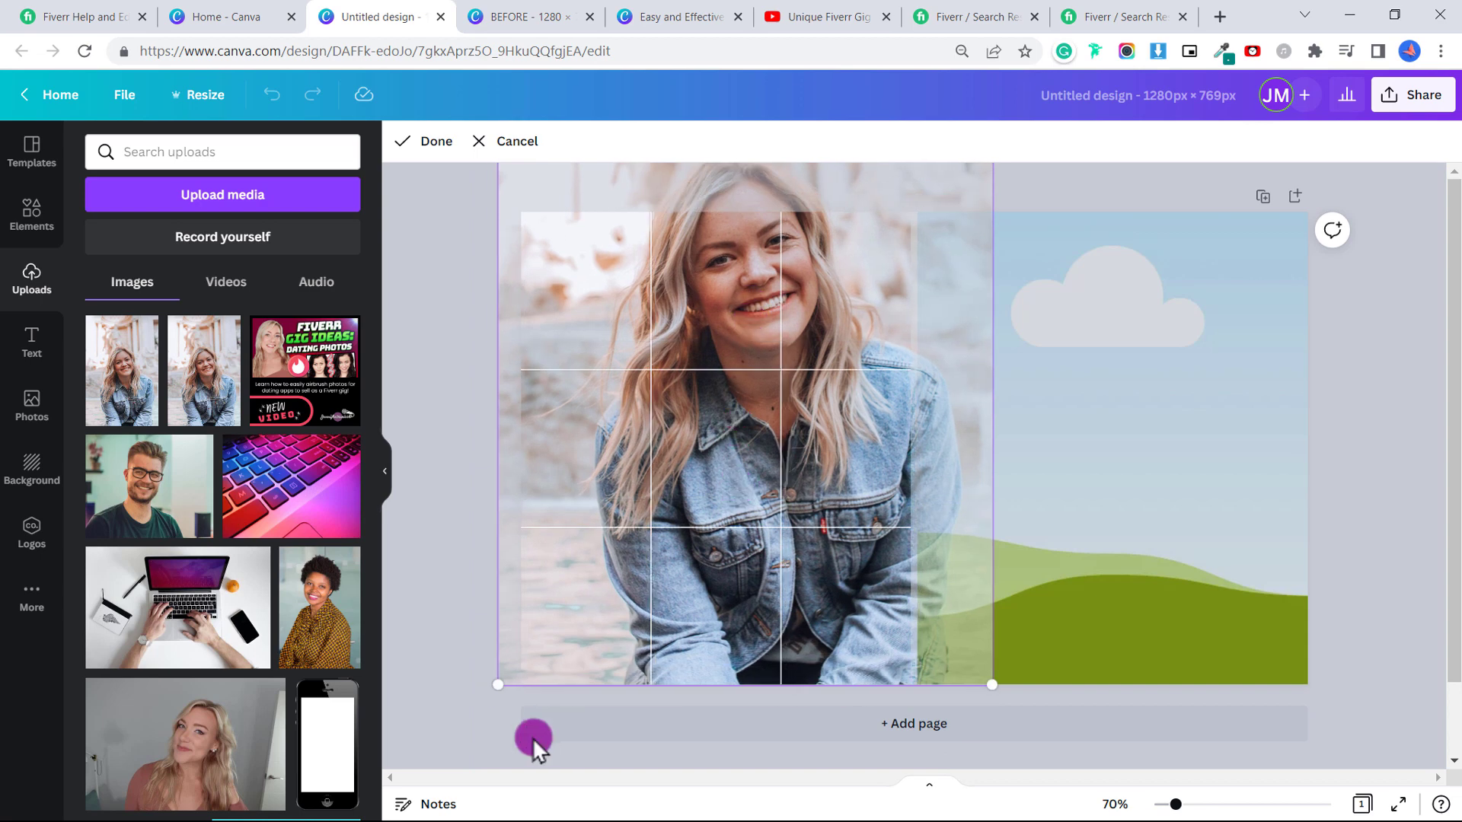
{"action": "left_click_drag", "start_coordinate": [499, 686], "coordinate": [402, 783]}
{"action": "left_click_drag", "start_coordinate": [665, 477], "coordinate": [697, 470]}
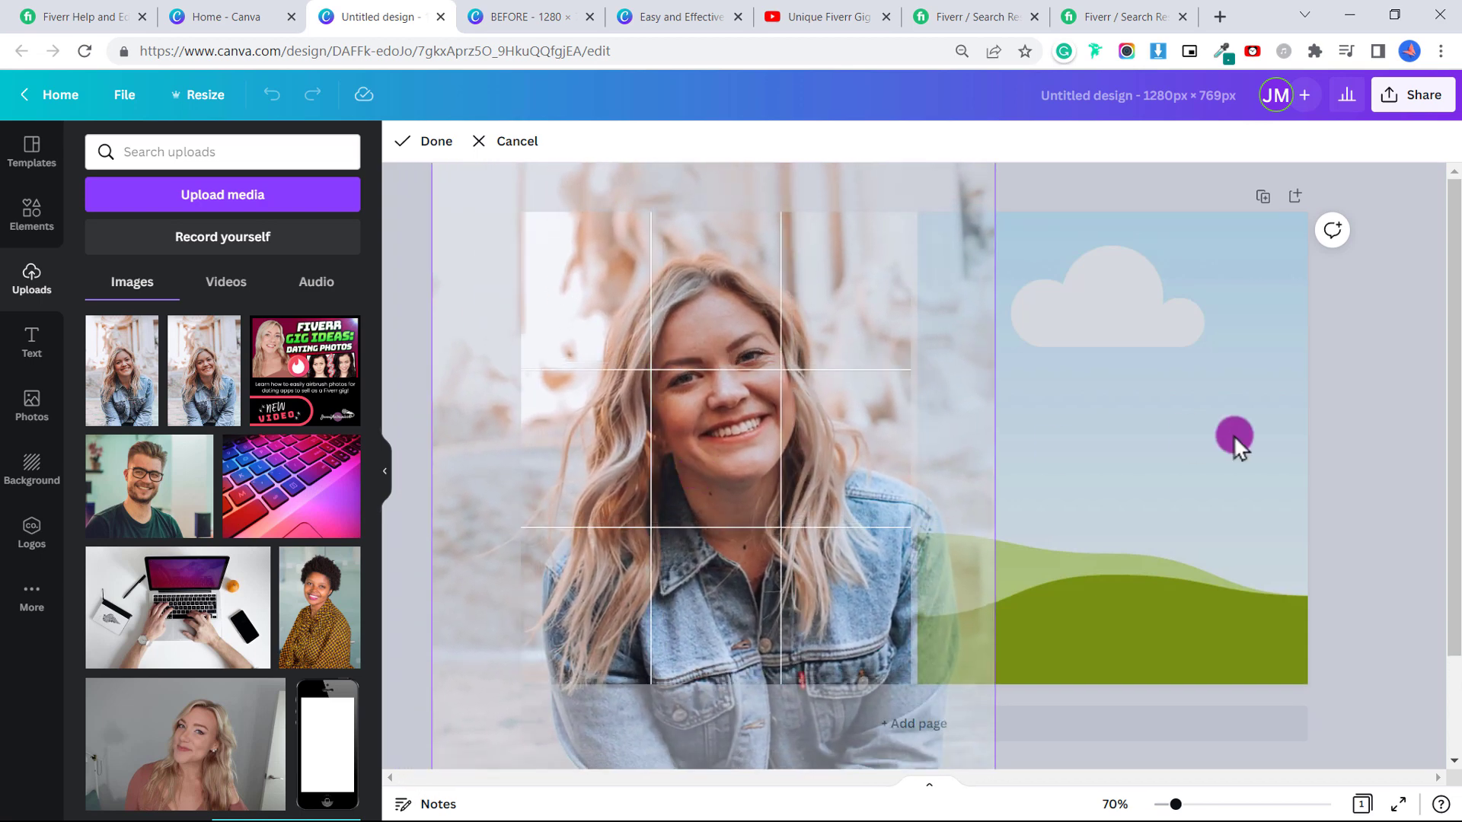
{"action": "left_click", "coordinate": [1340, 425]}
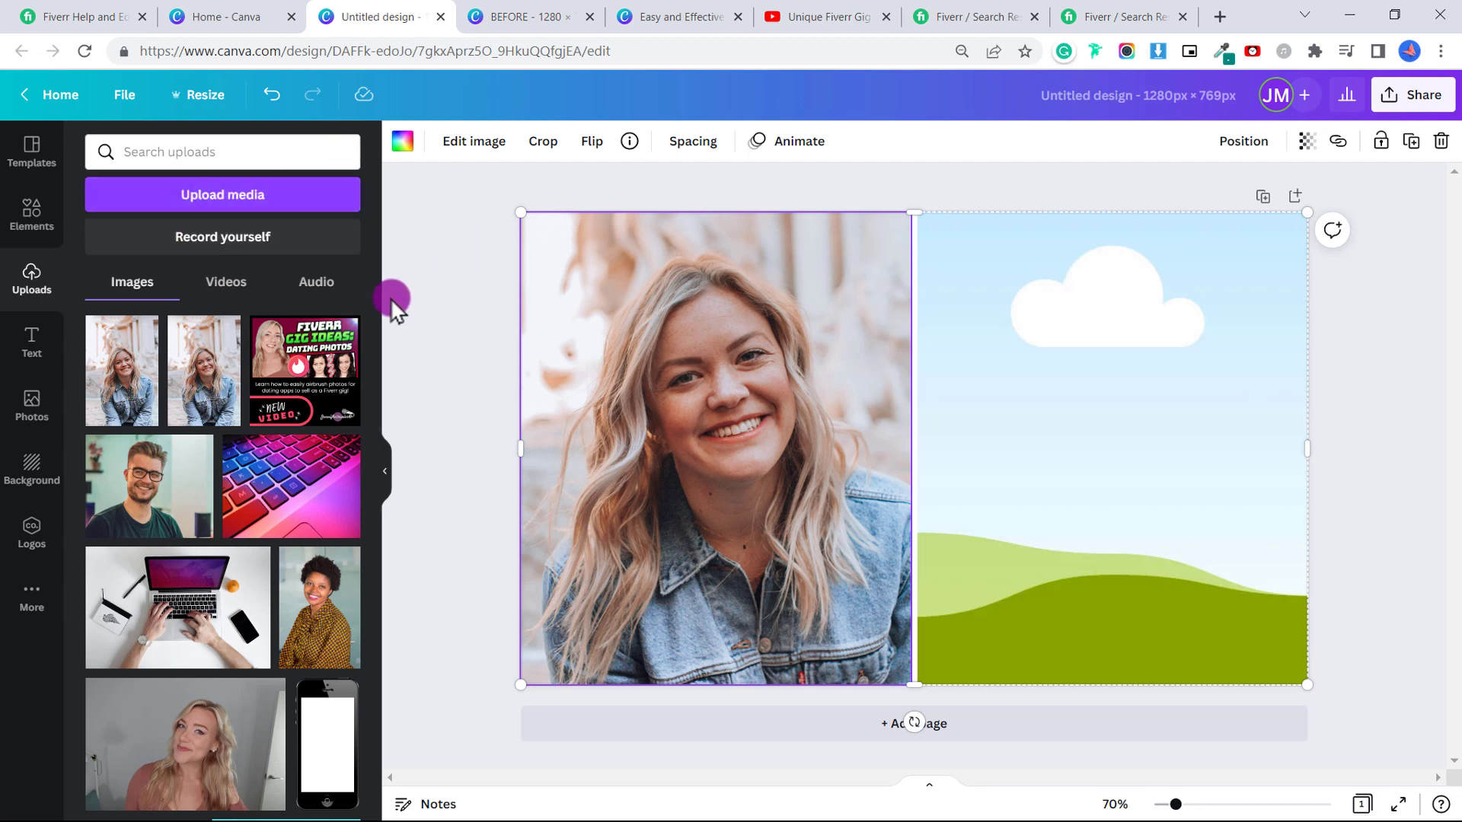
Drop the second uploaded photo into the right grid cell and enter crop mode.
{"action": "left_click_drag", "start_coordinate": [204, 361], "coordinate": [1097, 386]}
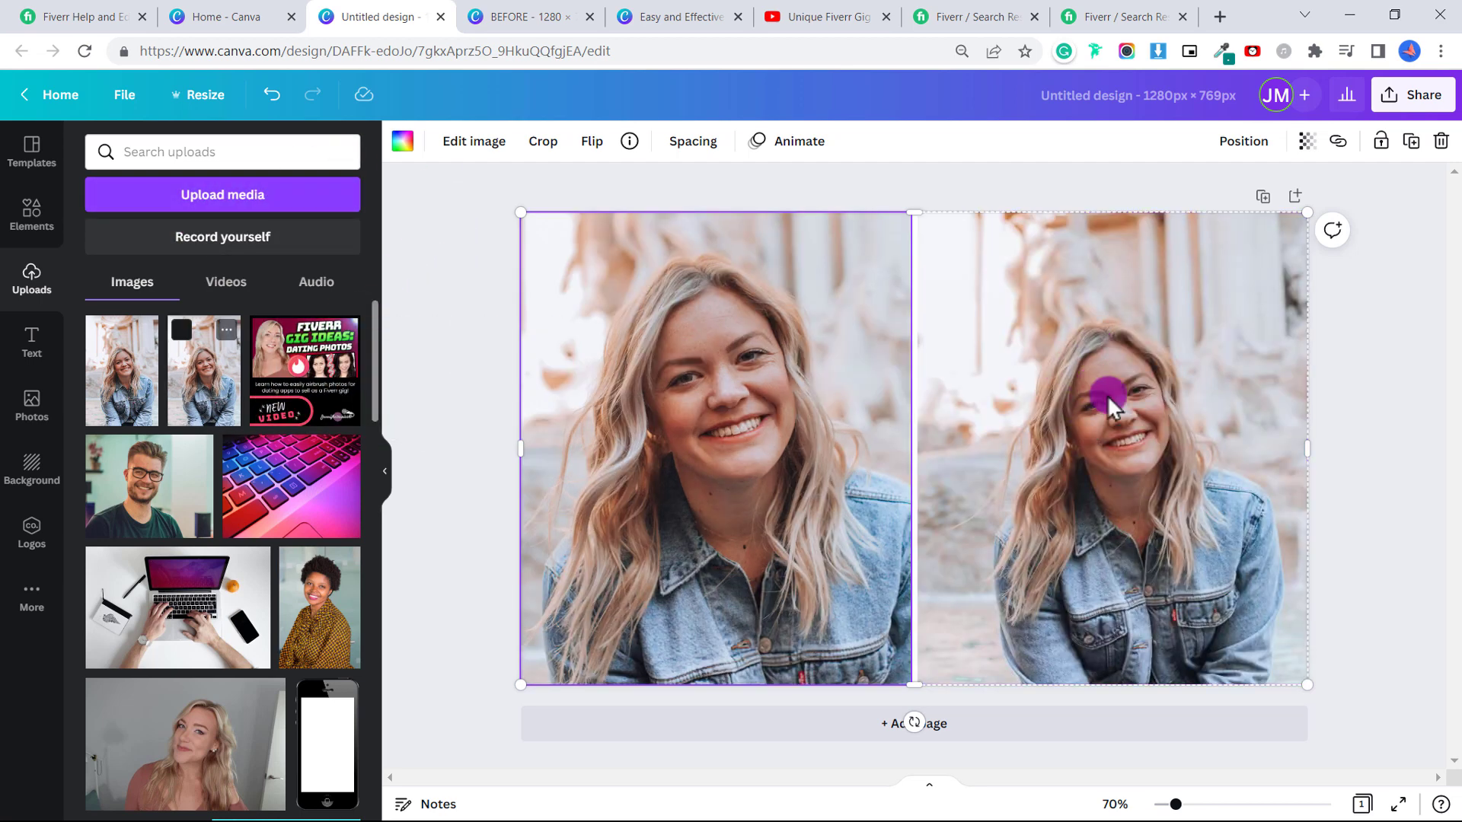
{"action": "double_click", "coordinate": [1209, 390]}
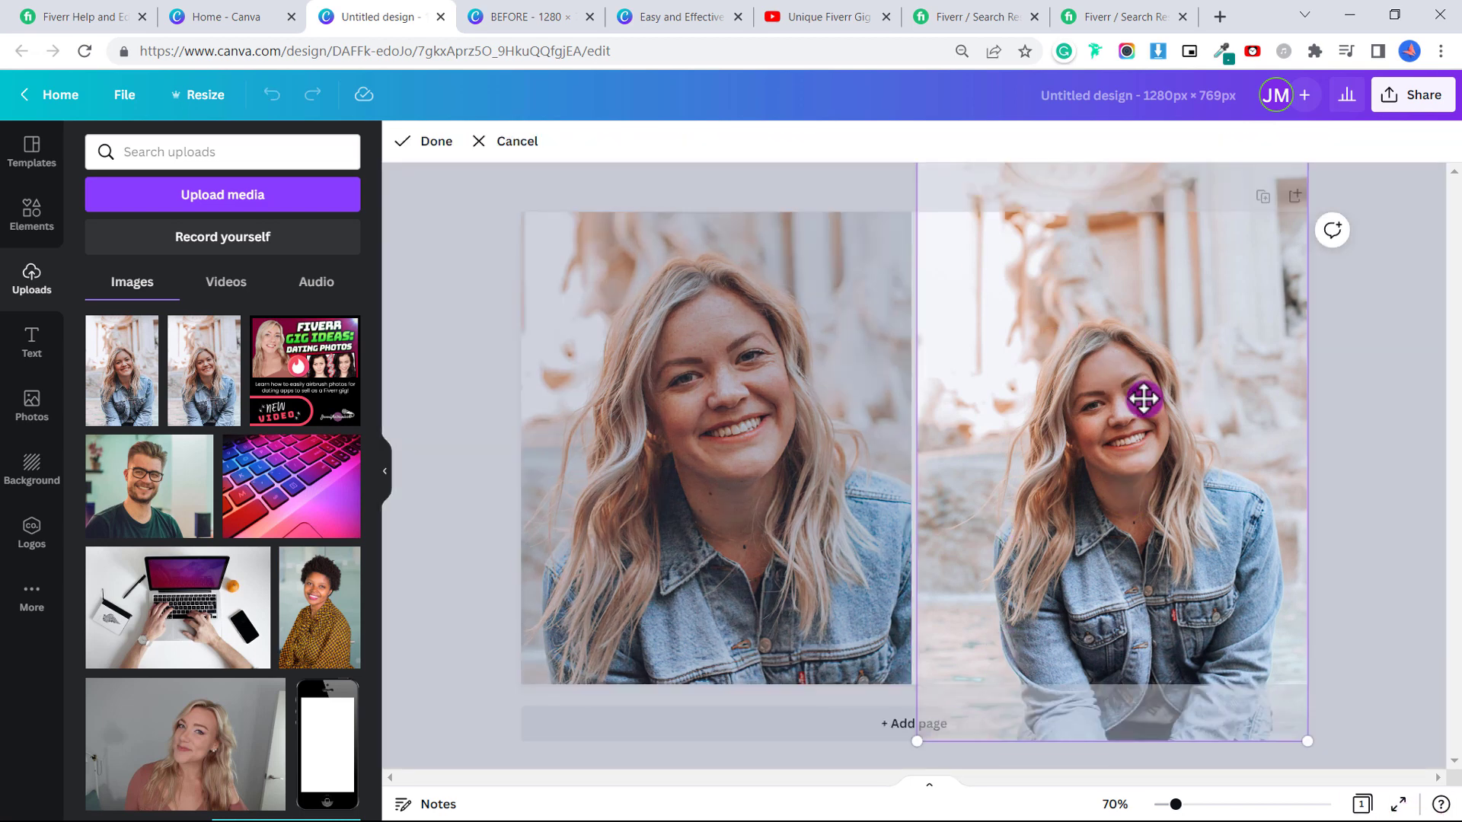
{"action": "double_click", "coordinate": [1143, 398]}
{"action": "double_click", "coordinate": [1110, 418]}
Enlarge and reposition the right photo so her face fills the frame, matching the left.
{"action": "left_click_drag", "start_coordinate": [918, 741], "coordinate": [555, 813]}
{"action": "left_click_drag", "start_coordinate": [1174, 320], "coordinate": [1079, 413]}
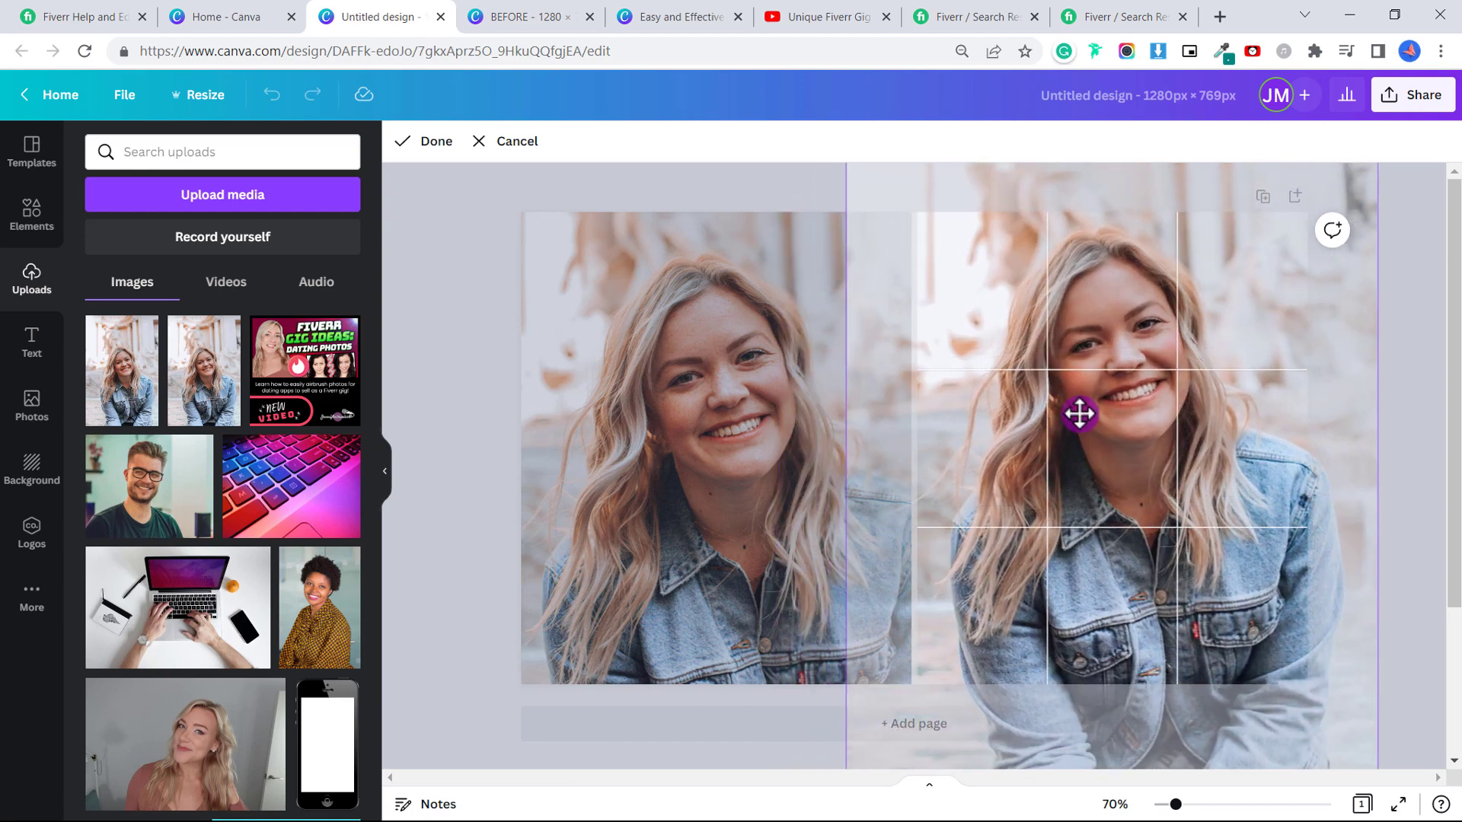
{"action": "left_click_drag", "start_coordinate": [1069, 483], "coordinate": [1071, 413]}
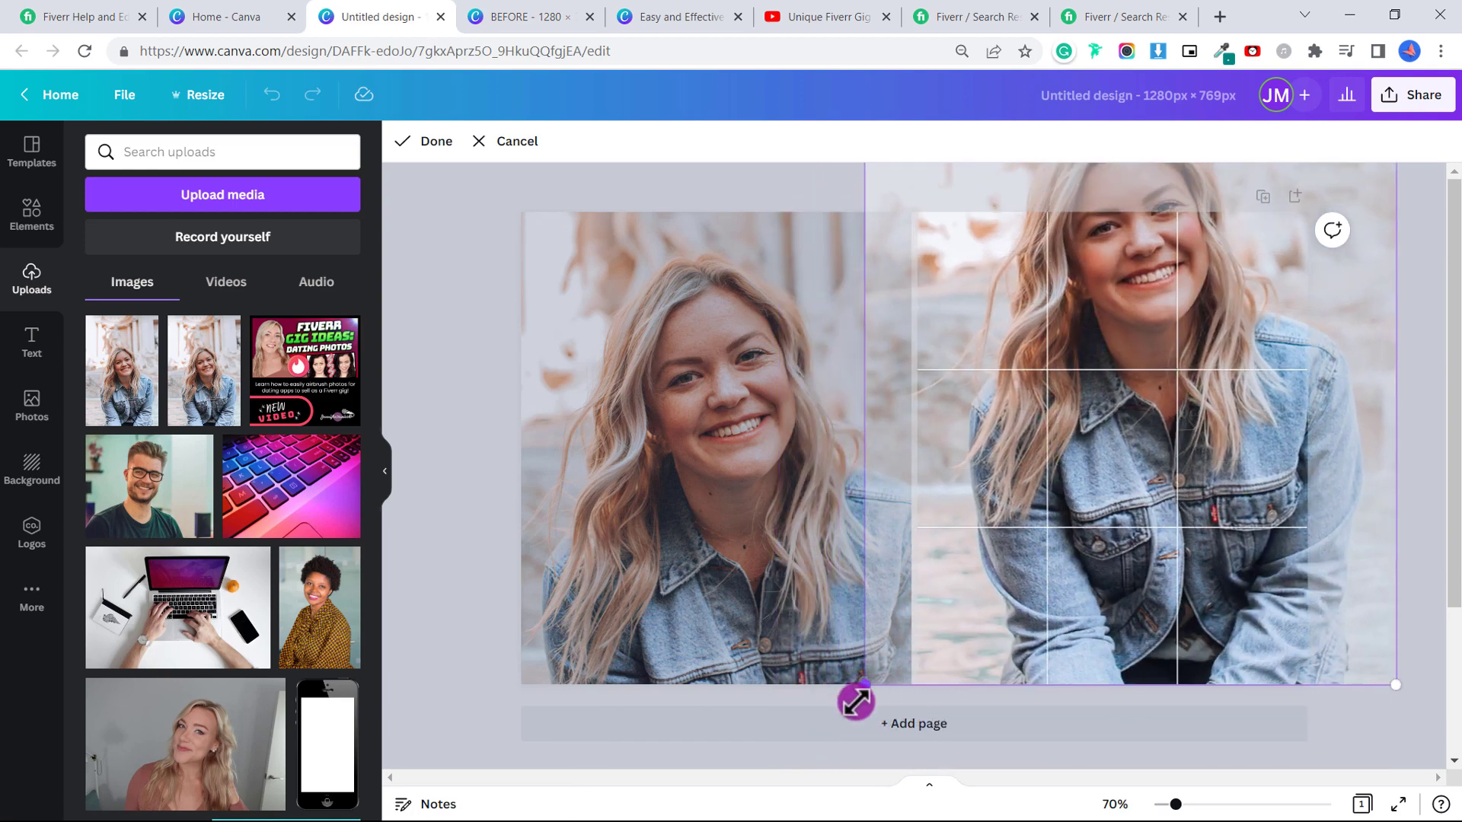
{"action": "left_click_drag", "start_coordinate": [856, 701], "coordinate": [793, 778]}
{"action": "left_click_drag", "start_coordinate": [1185, 466], "coordinate": [1194, 423]}
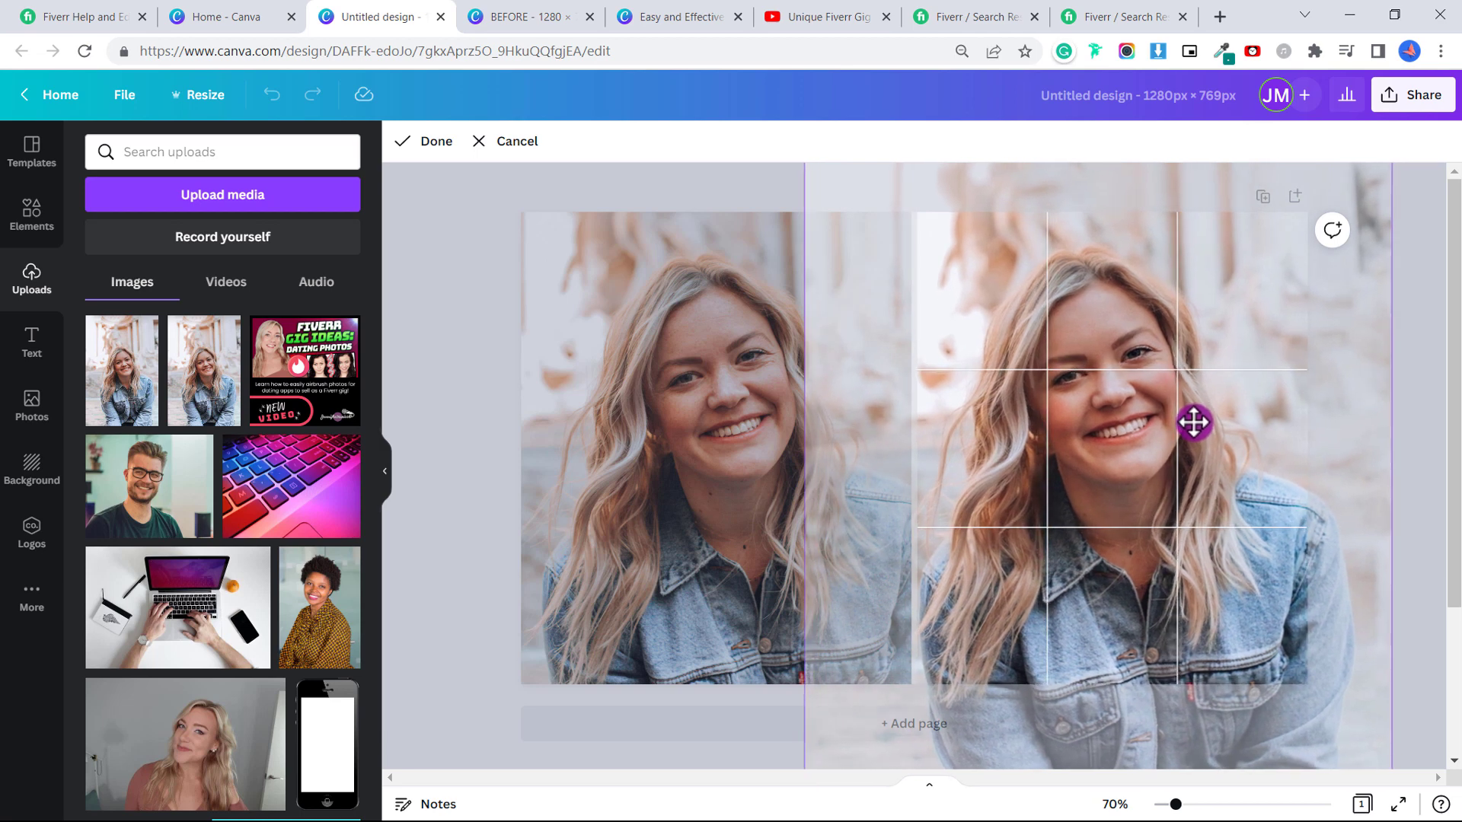
{"action": "left_click", "coordinate": [783, 207]}
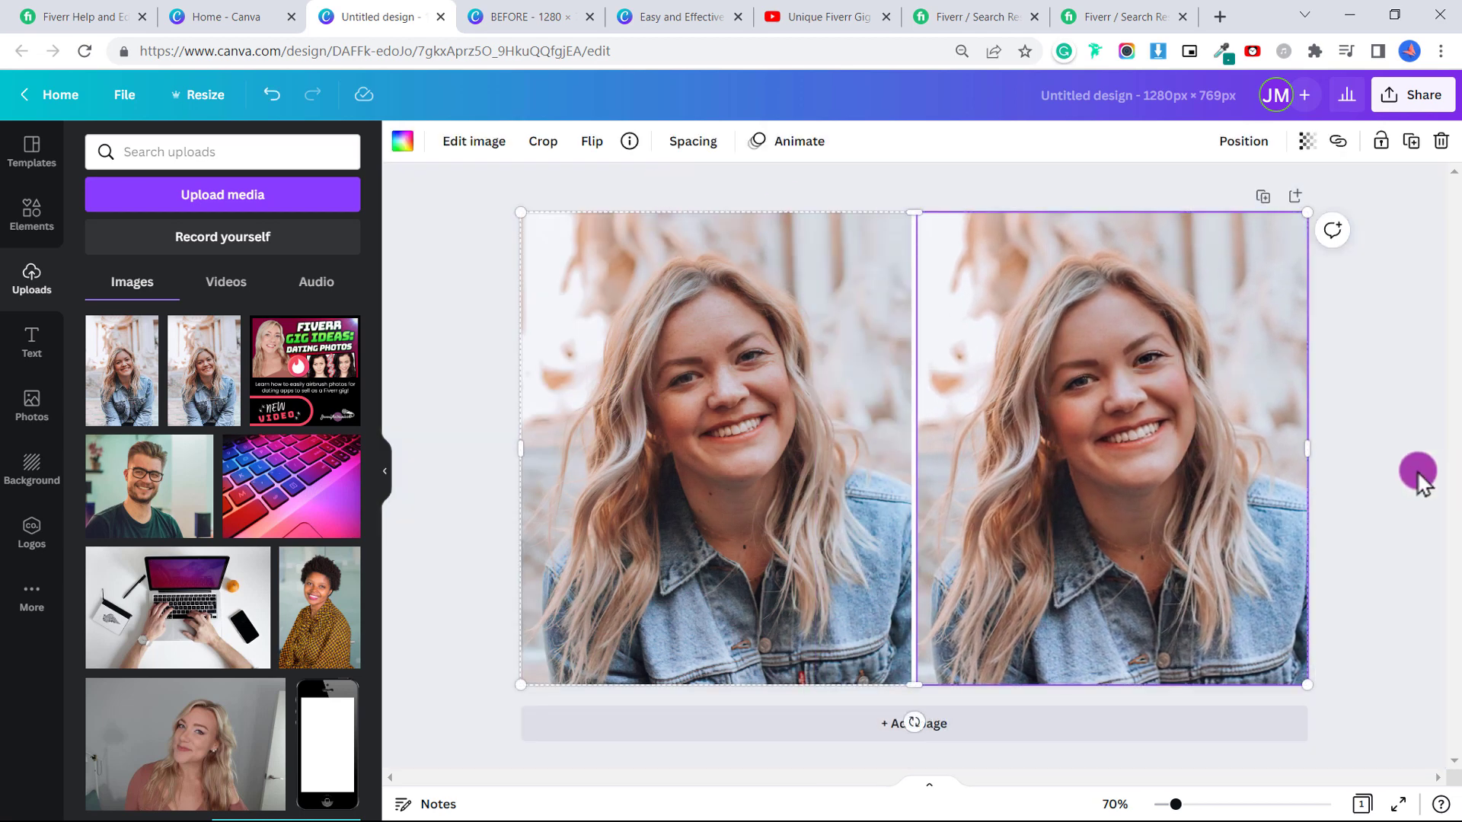
{"action": "double_click", "coordinate": [1108, 397]}
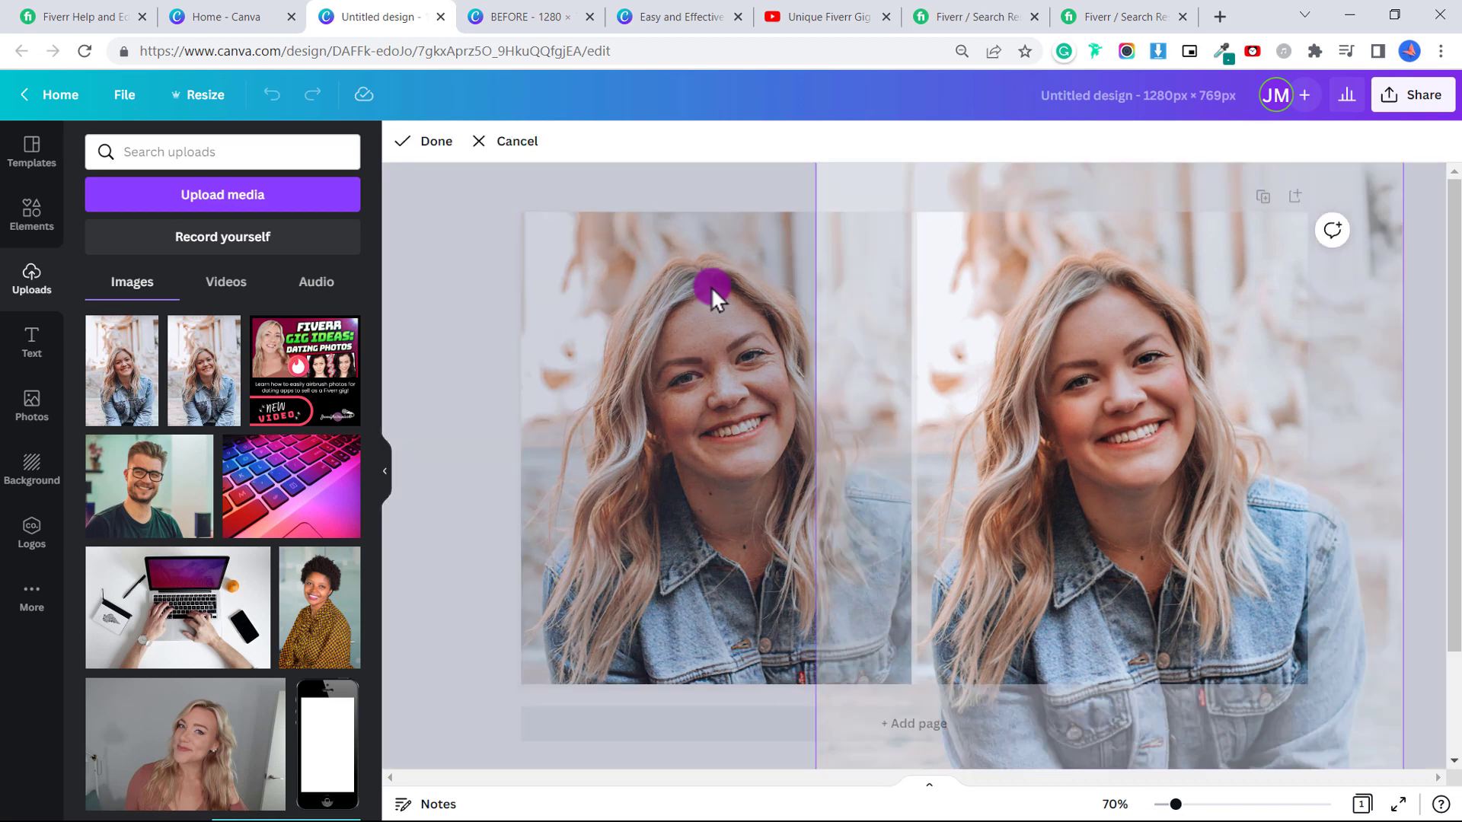
{"action": "left_click", "coordinate": [527, 153]}
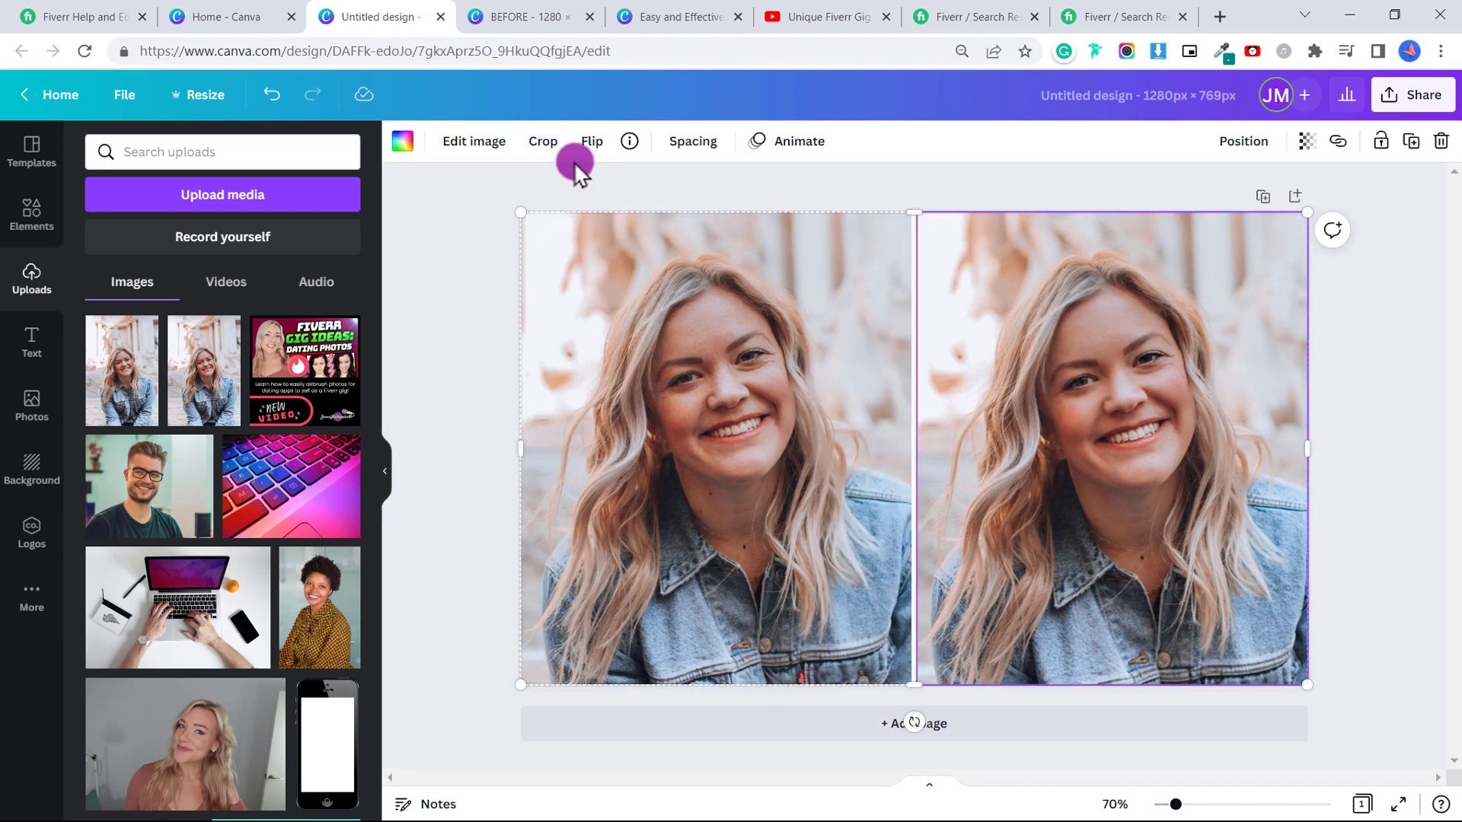
{"action": "left_click", "coordinate": [478, 147]}
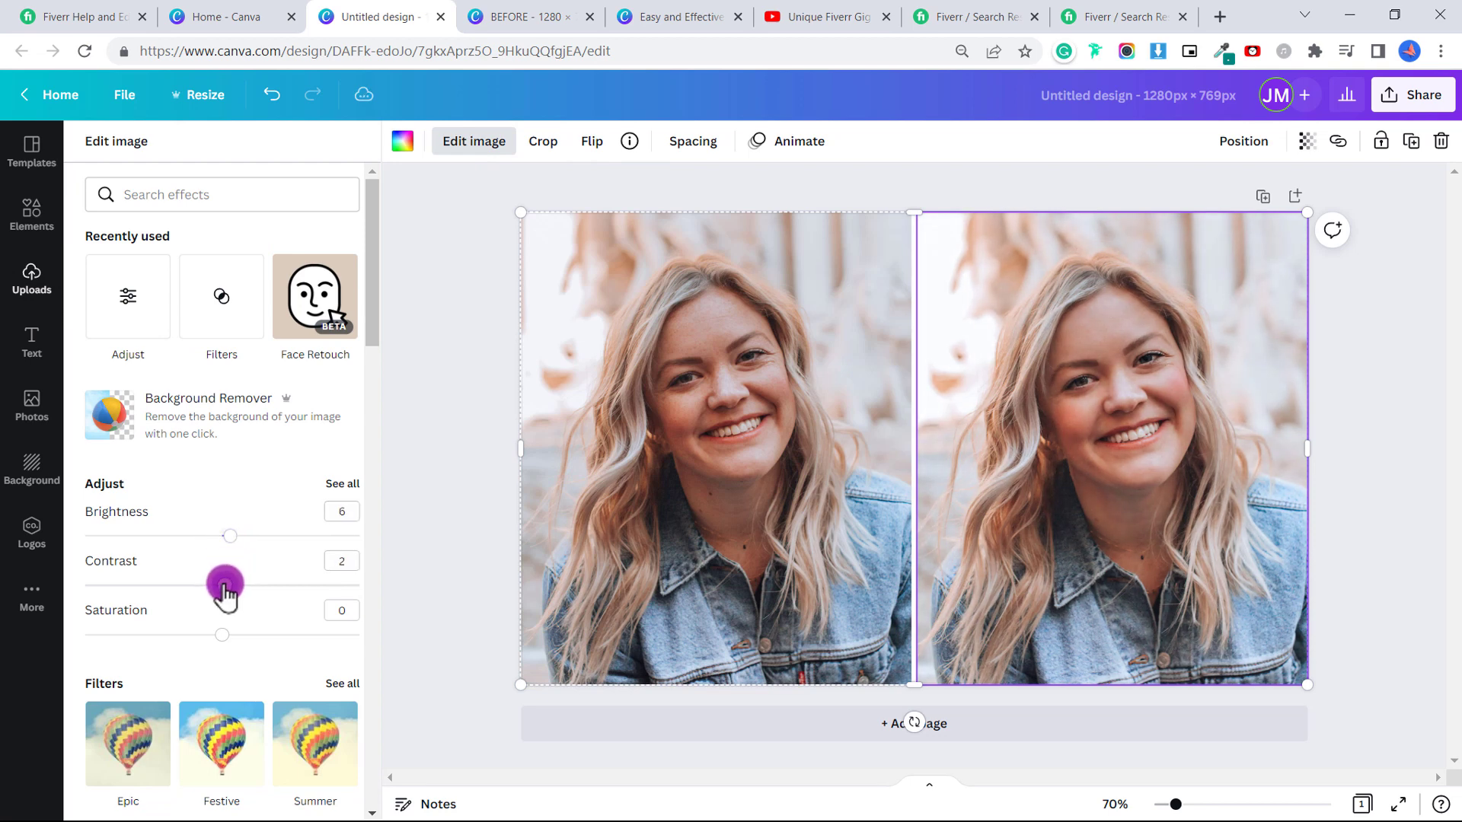
{"action": "left_click_drag", "start_coordinate": [226, 590], "coordinate": [226, 552]}
{"action": "left_click", "coordinate": [1412, 423]}
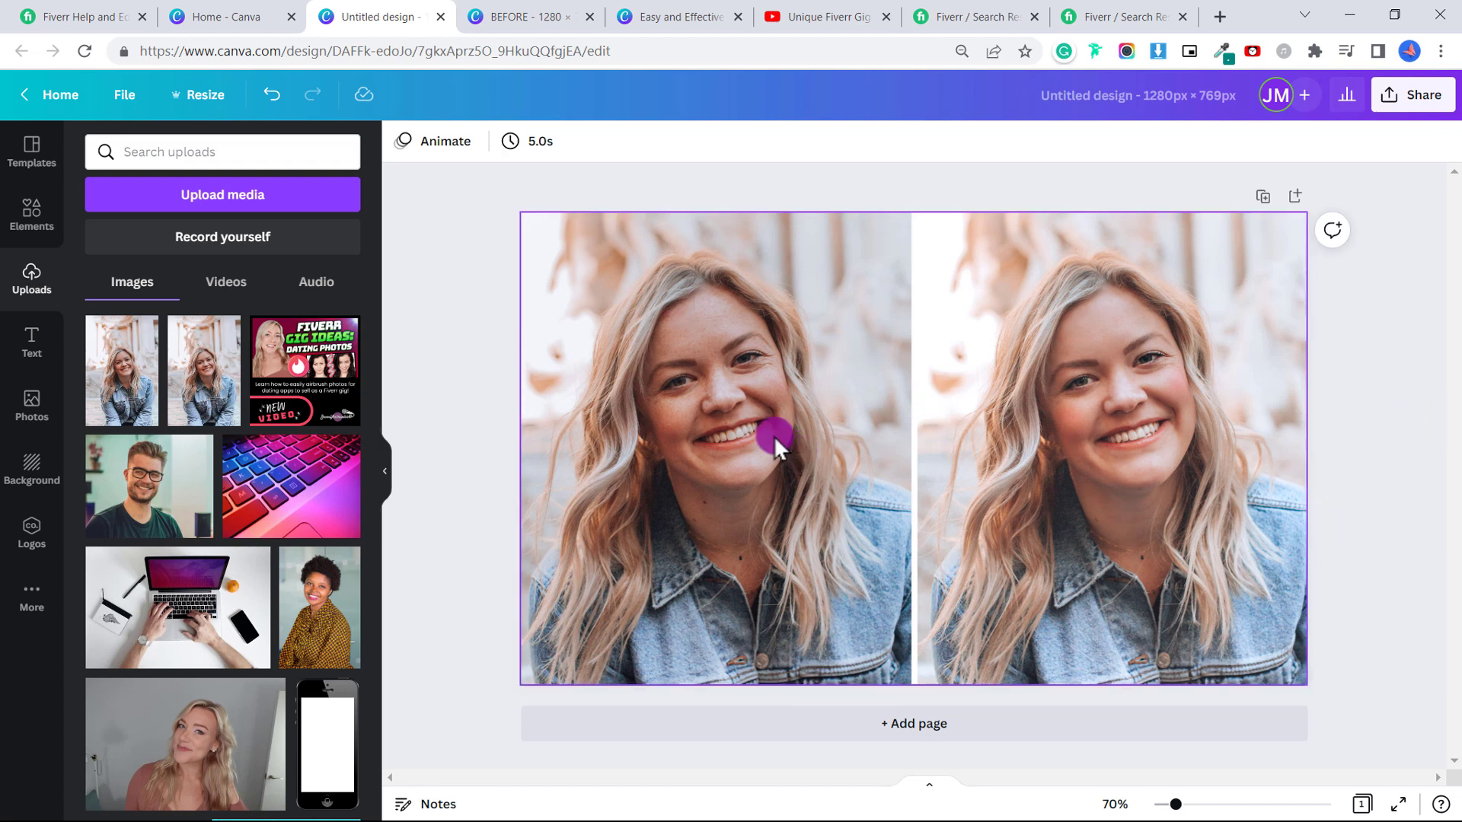
Add a dark grey square from Lines & Shapes and stretch it into a bar across the left photo's bottom.
{"action": "left_click", "coordinate": [33, 222]}
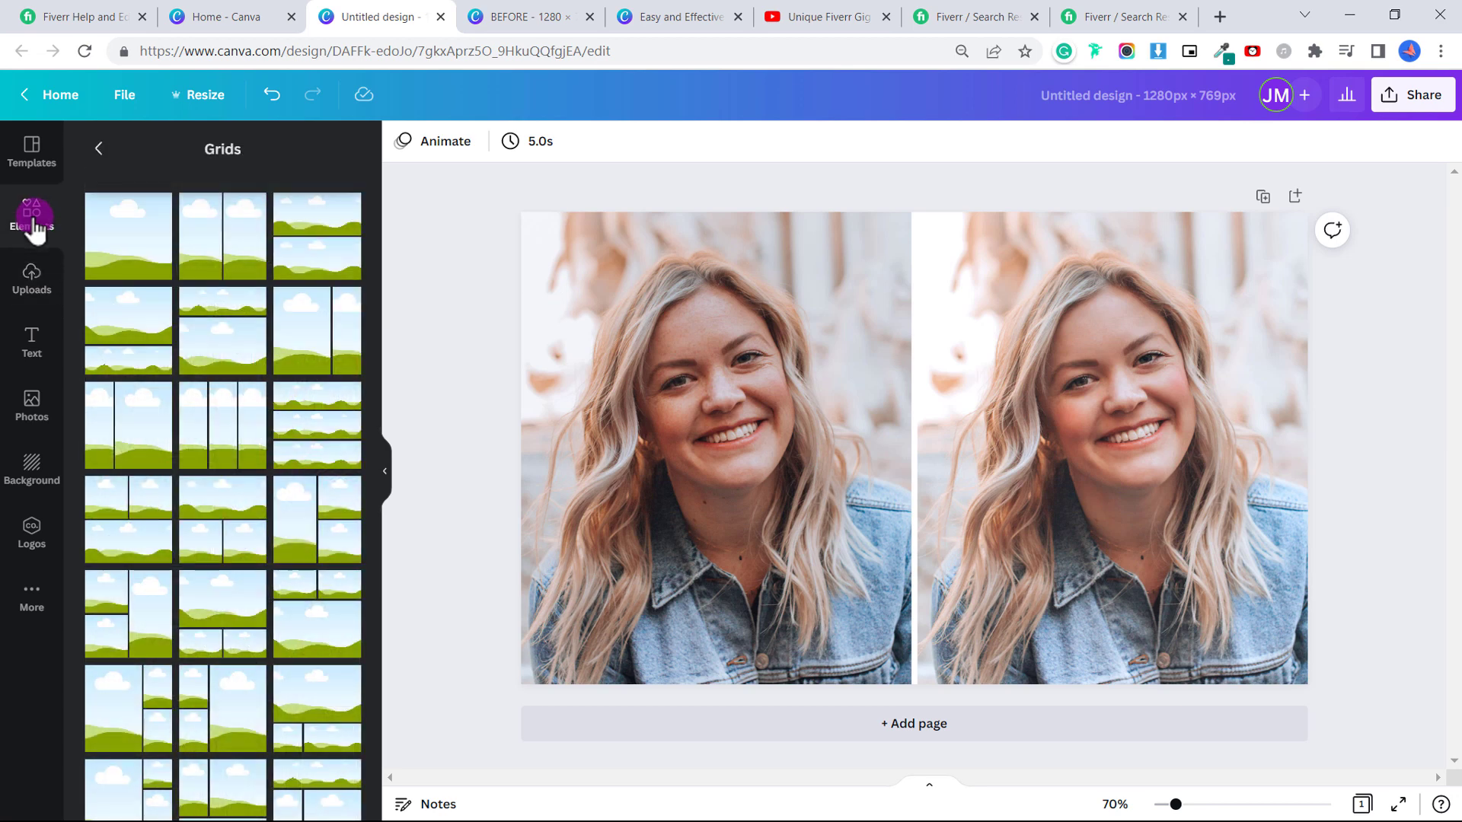
{"action": "left_click", "coordinate": [99, 150]}
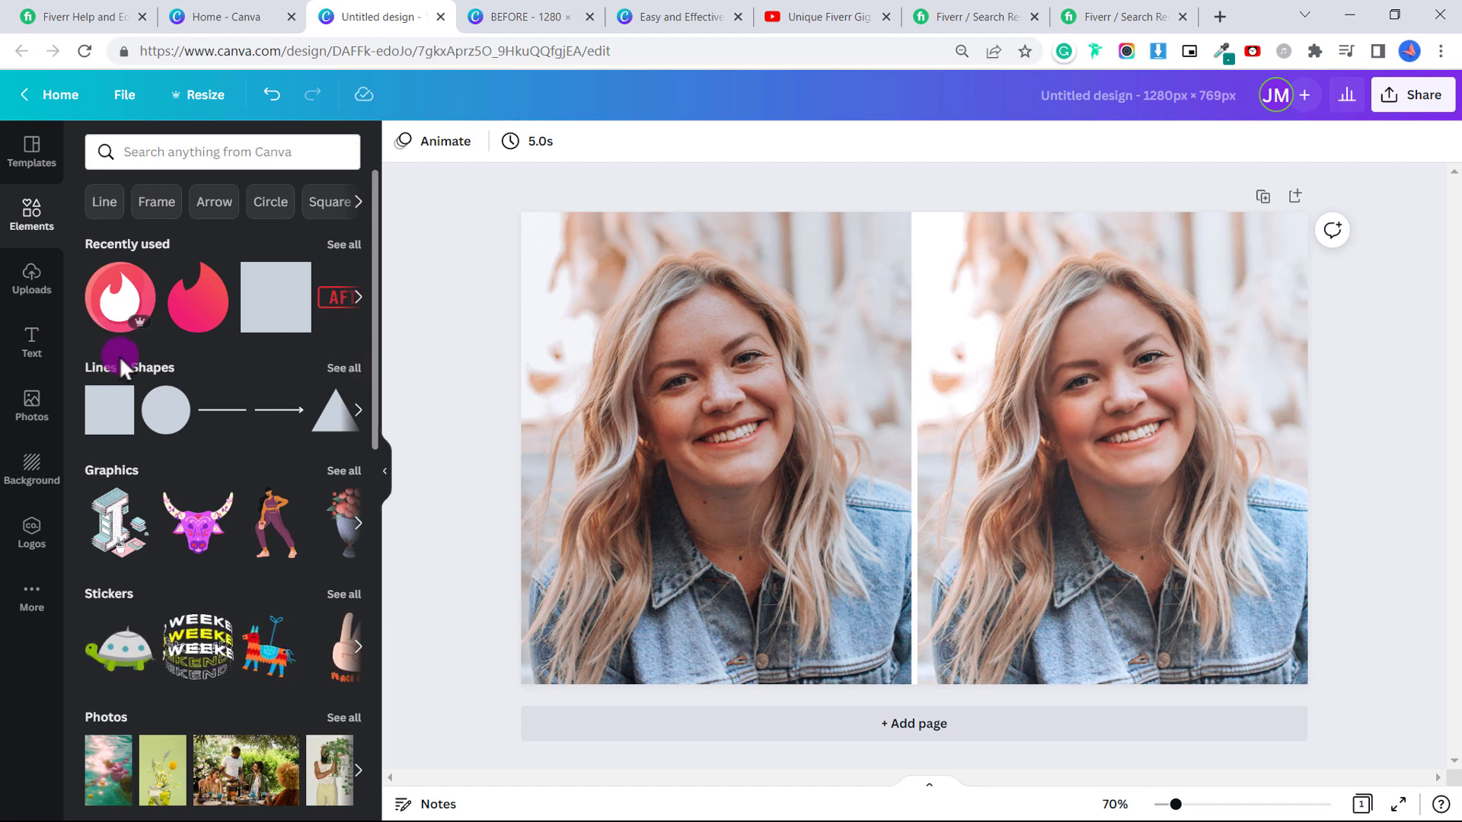
{"action": "left_click", "coordinate": [348, 369]}
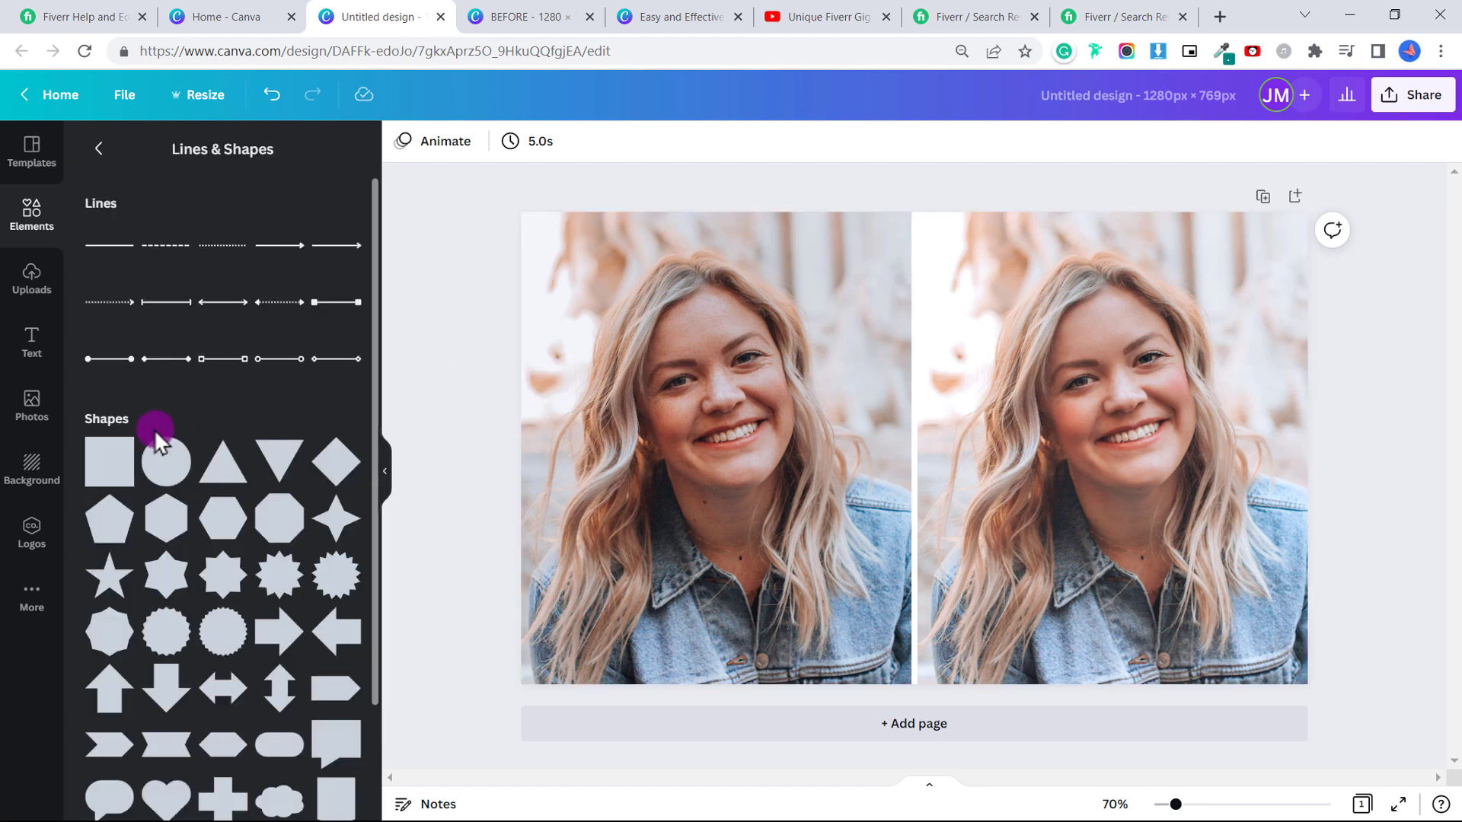
{"action": "left_click", "coordinate": [110, 481]}
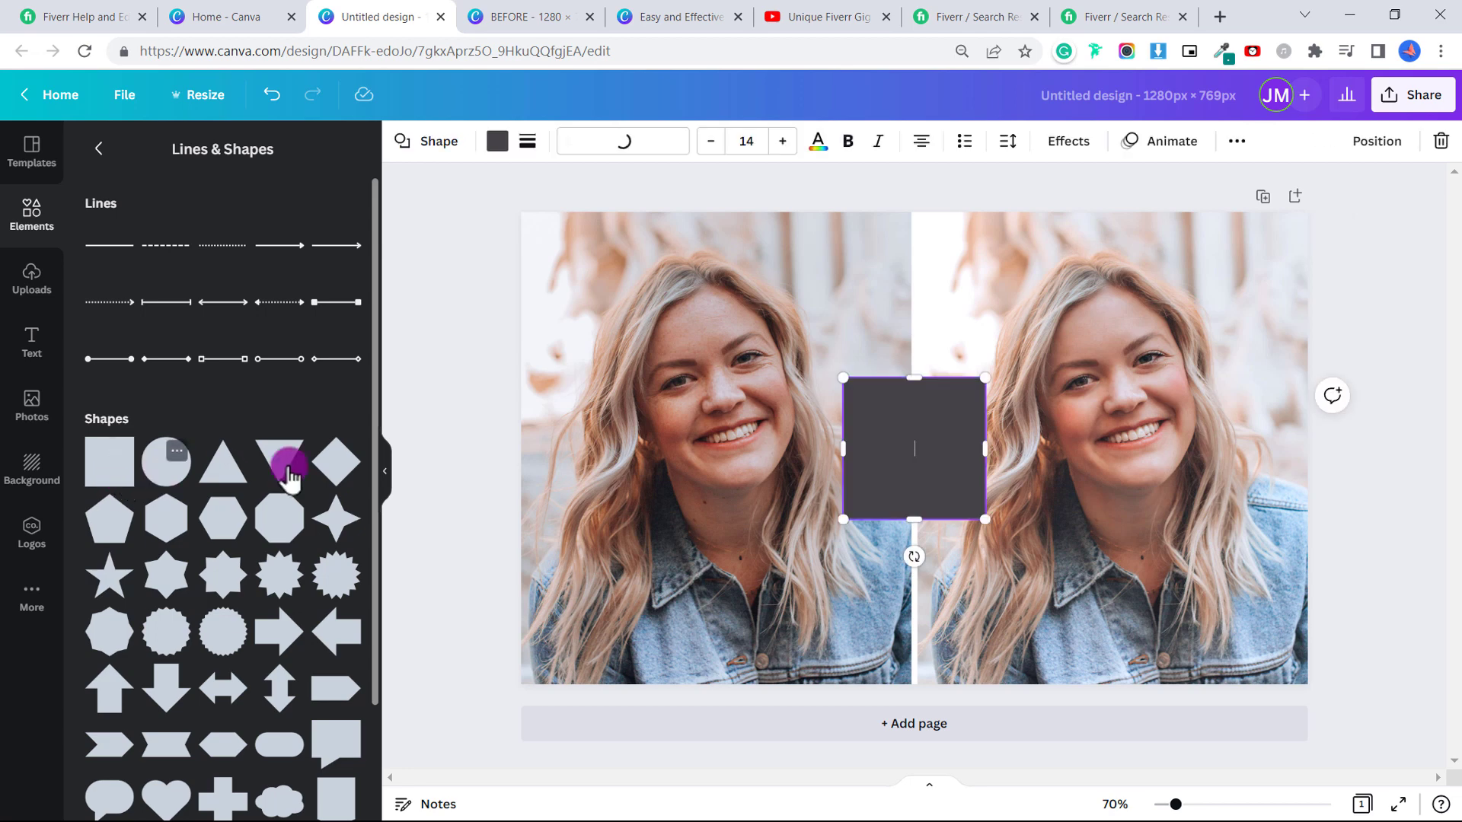
{"action": "left_click", "coordinate": [497, 143]}
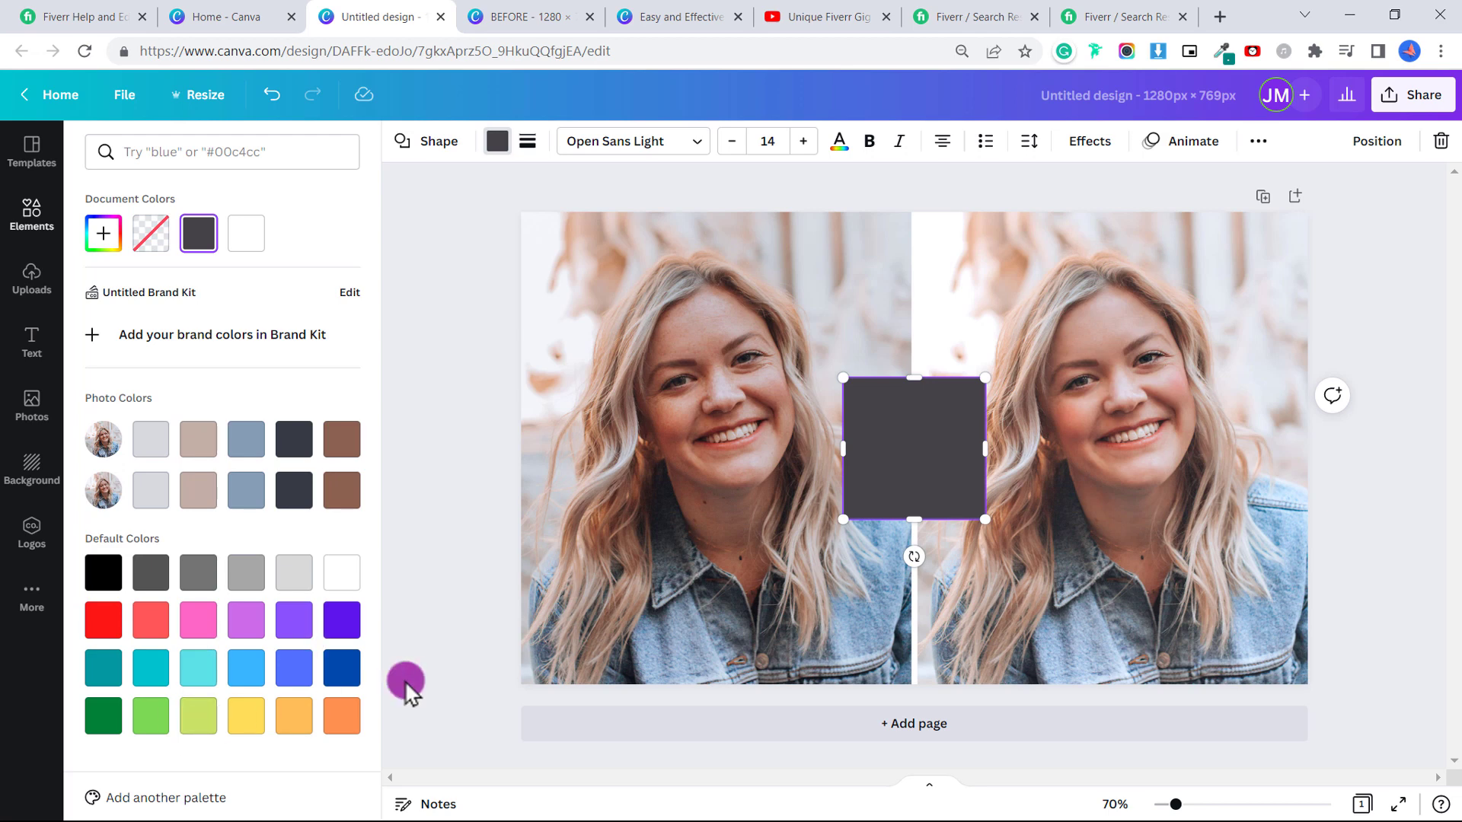
{"action": "left_click_drag", "start_coordinate": [936, 431], "coordinate": [914, 622]}
{"action": "left_click_drag", "start_coordinate": [585, 633], "coordinate": [521, 633]}
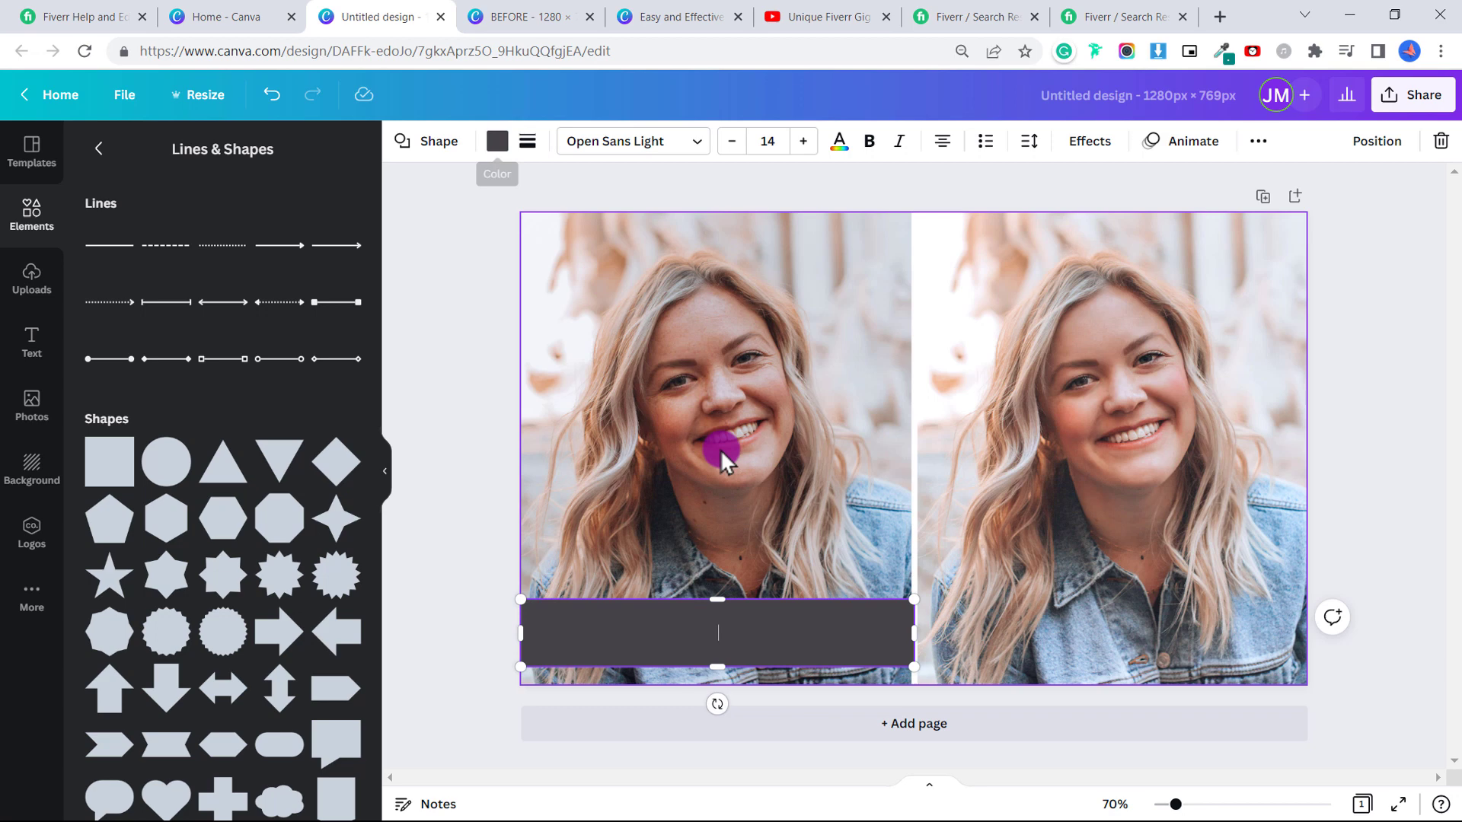
Label the left bar 'BEFORE' in bold at font size 55.
{"action": "type", "text": "BEFORE"}
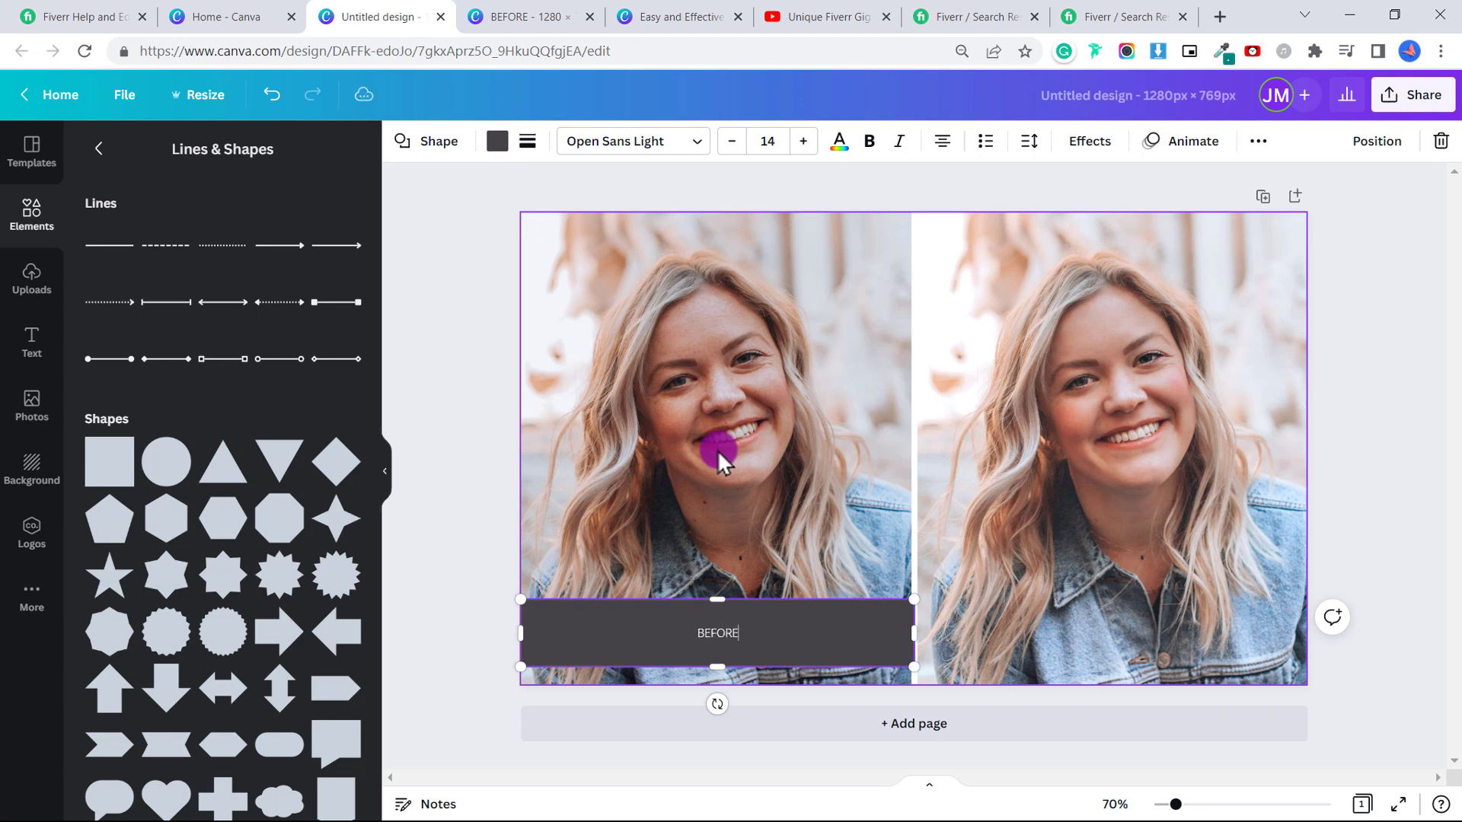
{"action": "key", "text": "ctrl+a"}
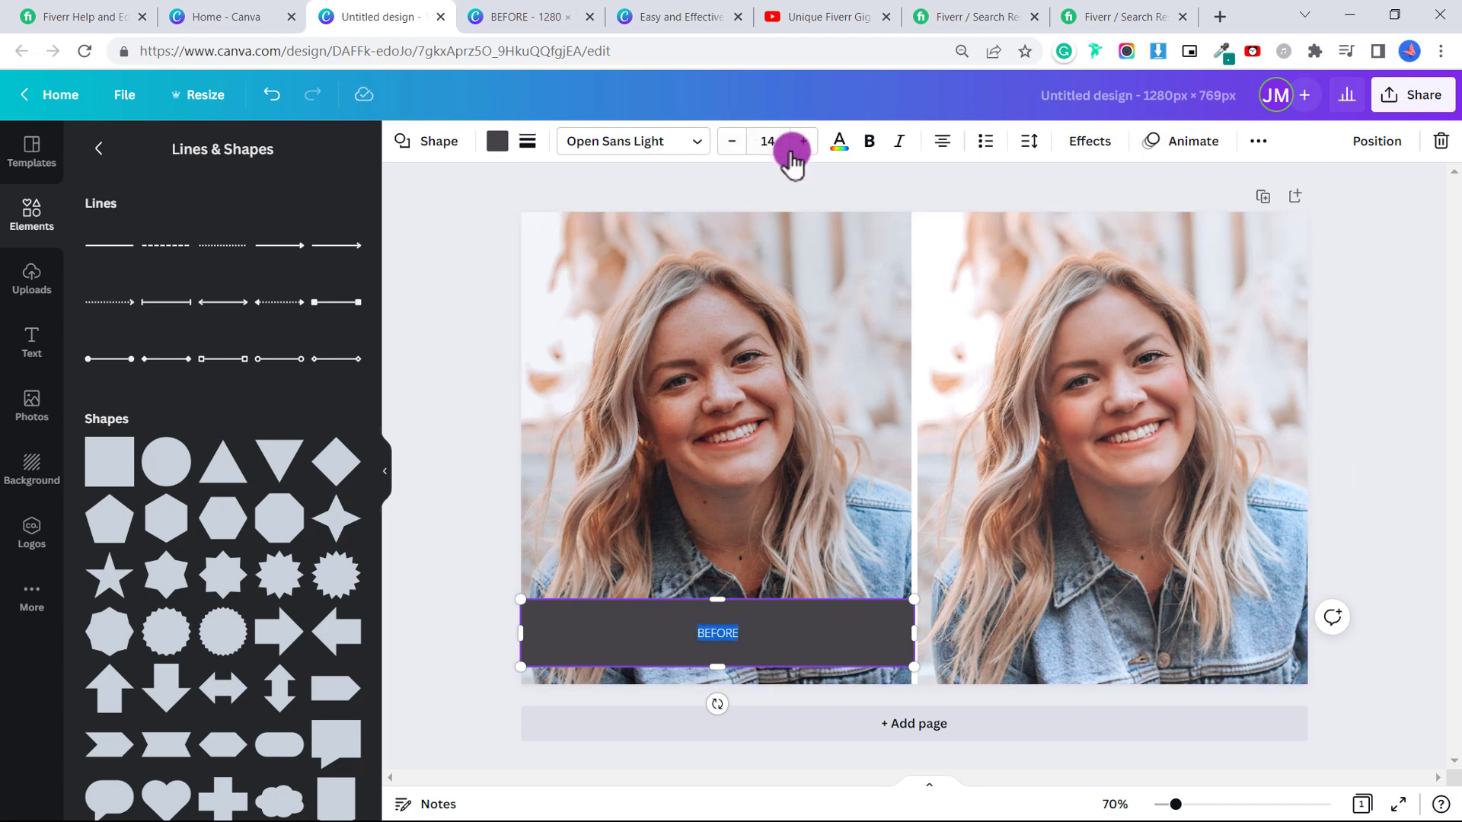
{"action": "left_click", "coordinate": [804, 141]}
{"action": "left_click", "coordinate": [803, 141]}
{"action": "left_click", "coordinate": [803, 141]}
{"action": "left_click", "coordinate": [770, 139]}
{"action": "left_click", "coordinate": [756, 139]}
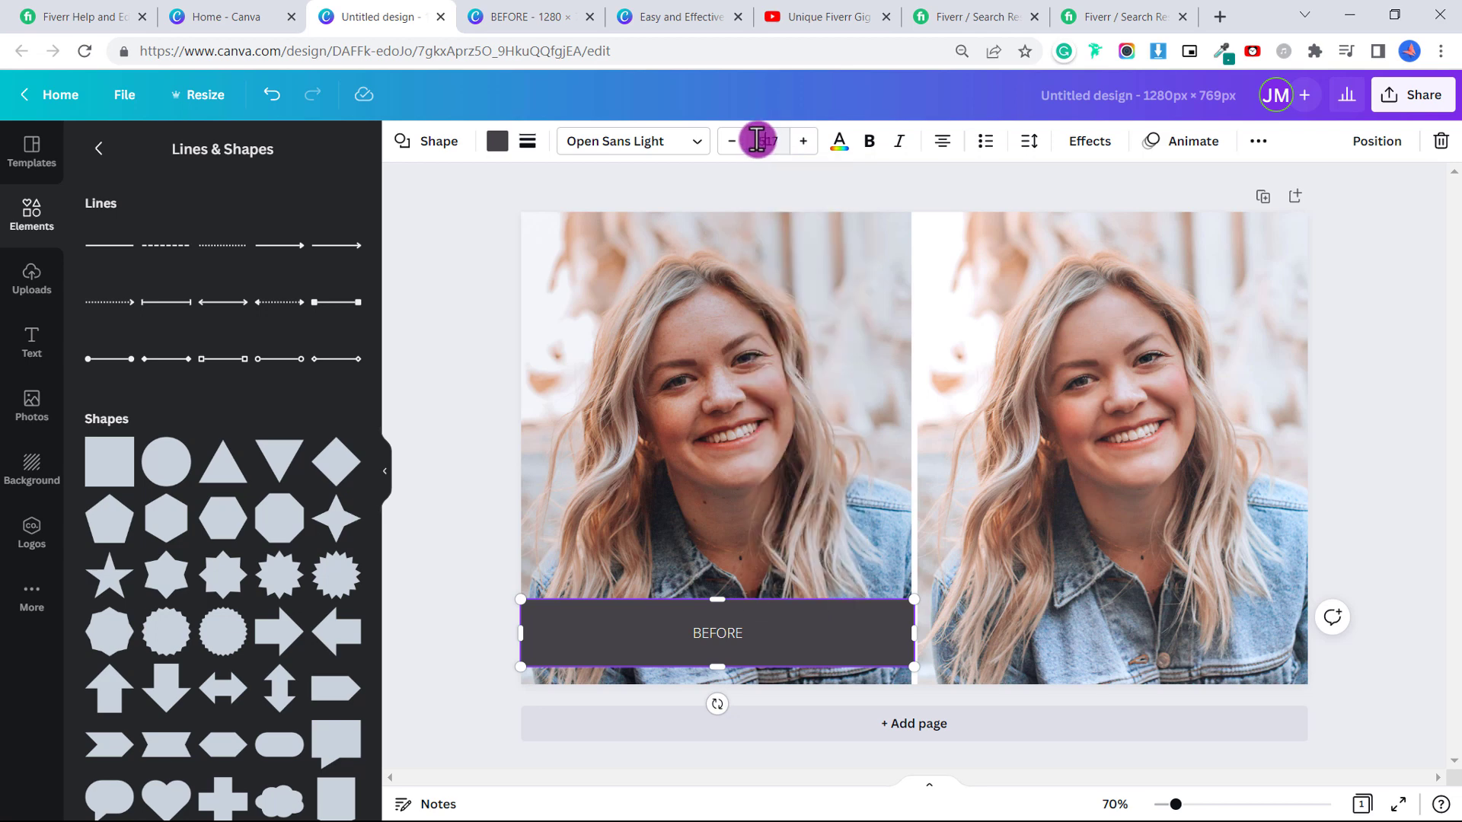
{"action": "type", "text": "55"}
{"action": "key", "text": "Return"}
{"action": "key", "text": "ctrl+b"}
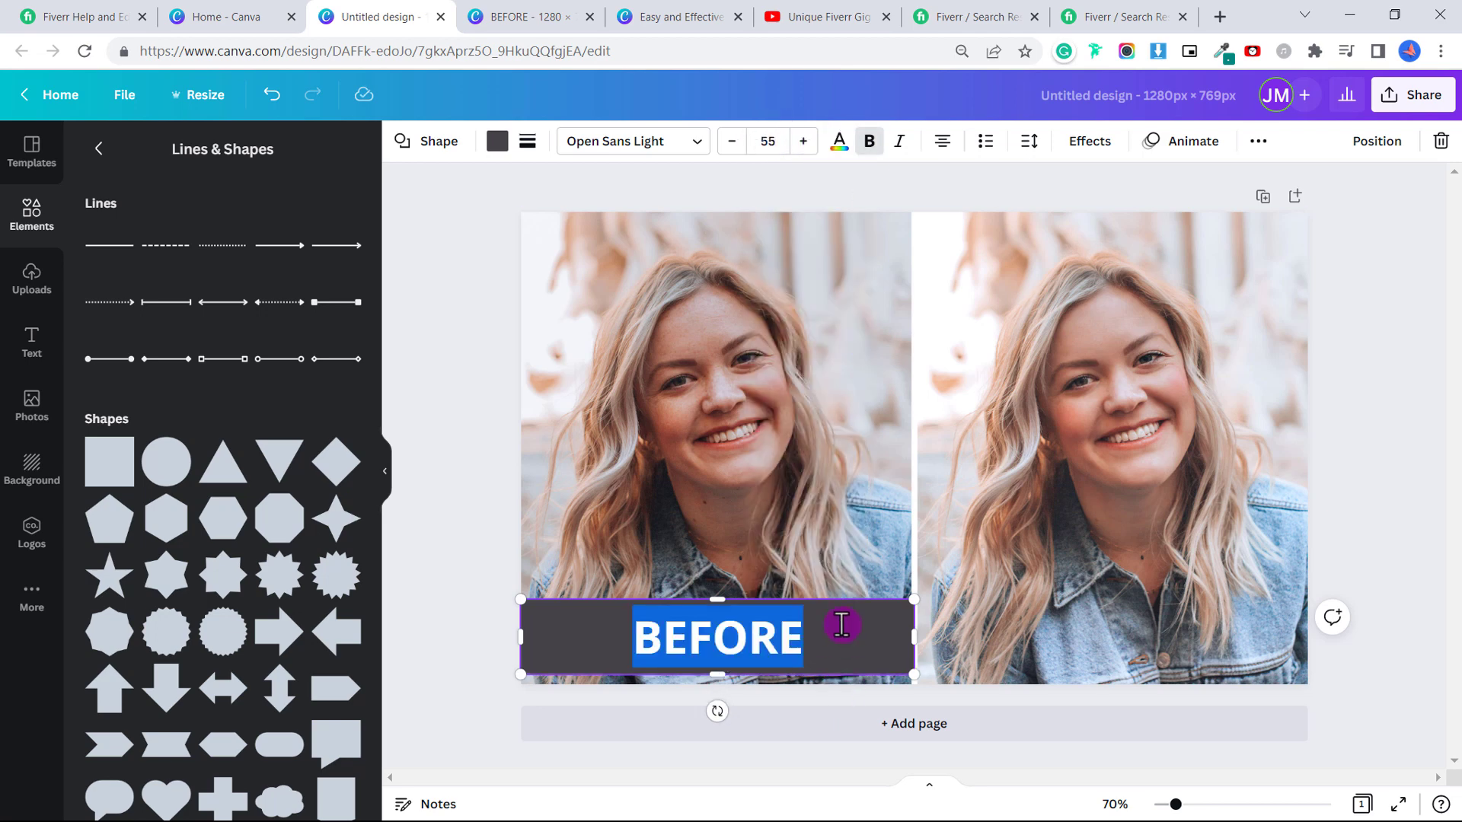
{"action": "left_click", "coordinate": [848, 585]}
Change the BEFORE label's font to Aileron Heavy.
{"action": "left_click", "coordinate": [856, 632]}
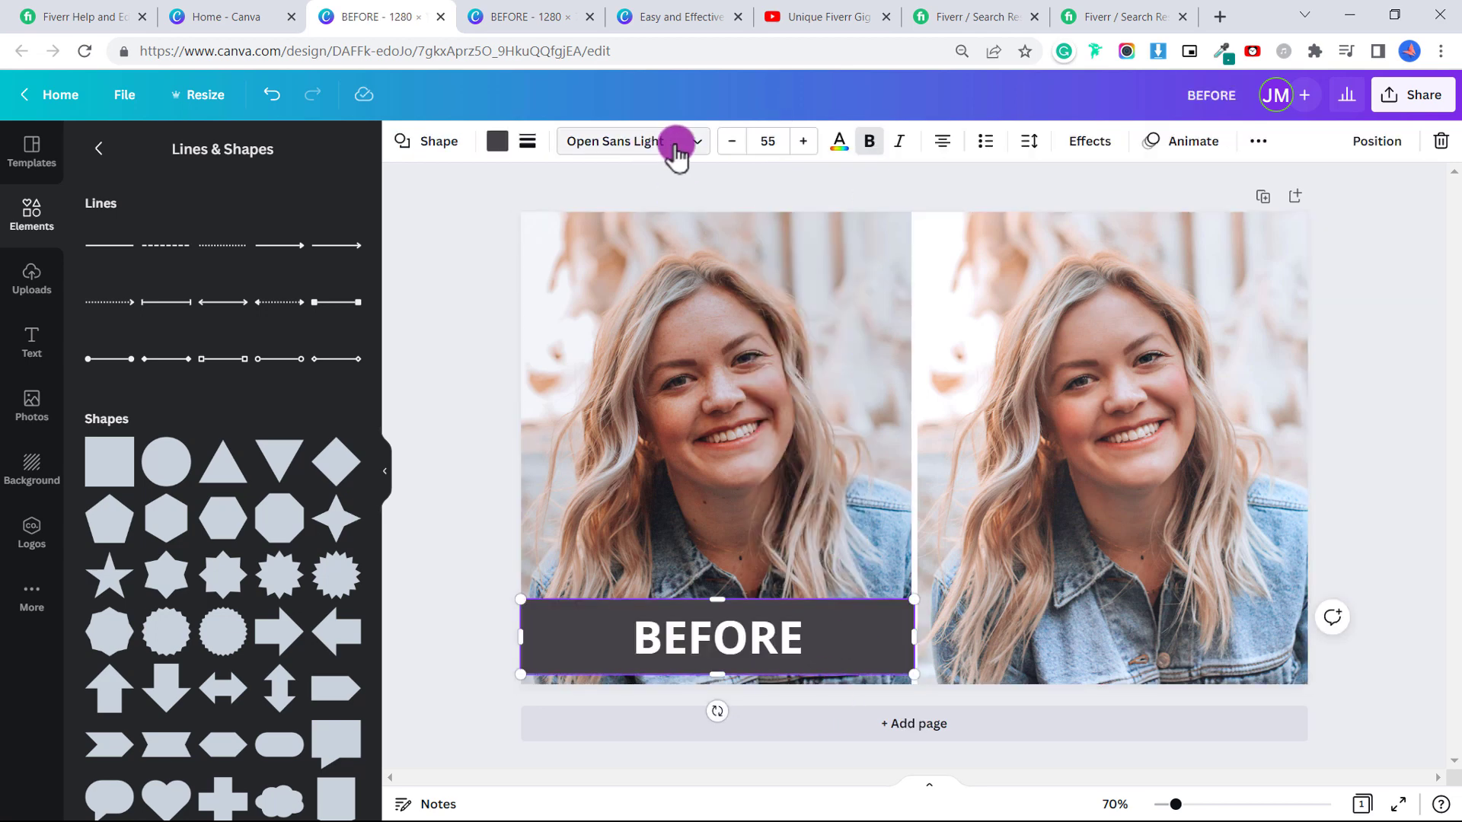
{"action": "left_click", "coordinate": [676, 149]}
{"action": "left_click", "coordinate": [132, 341]}
{"action": "left_click", "coordinate": [807, 624]}
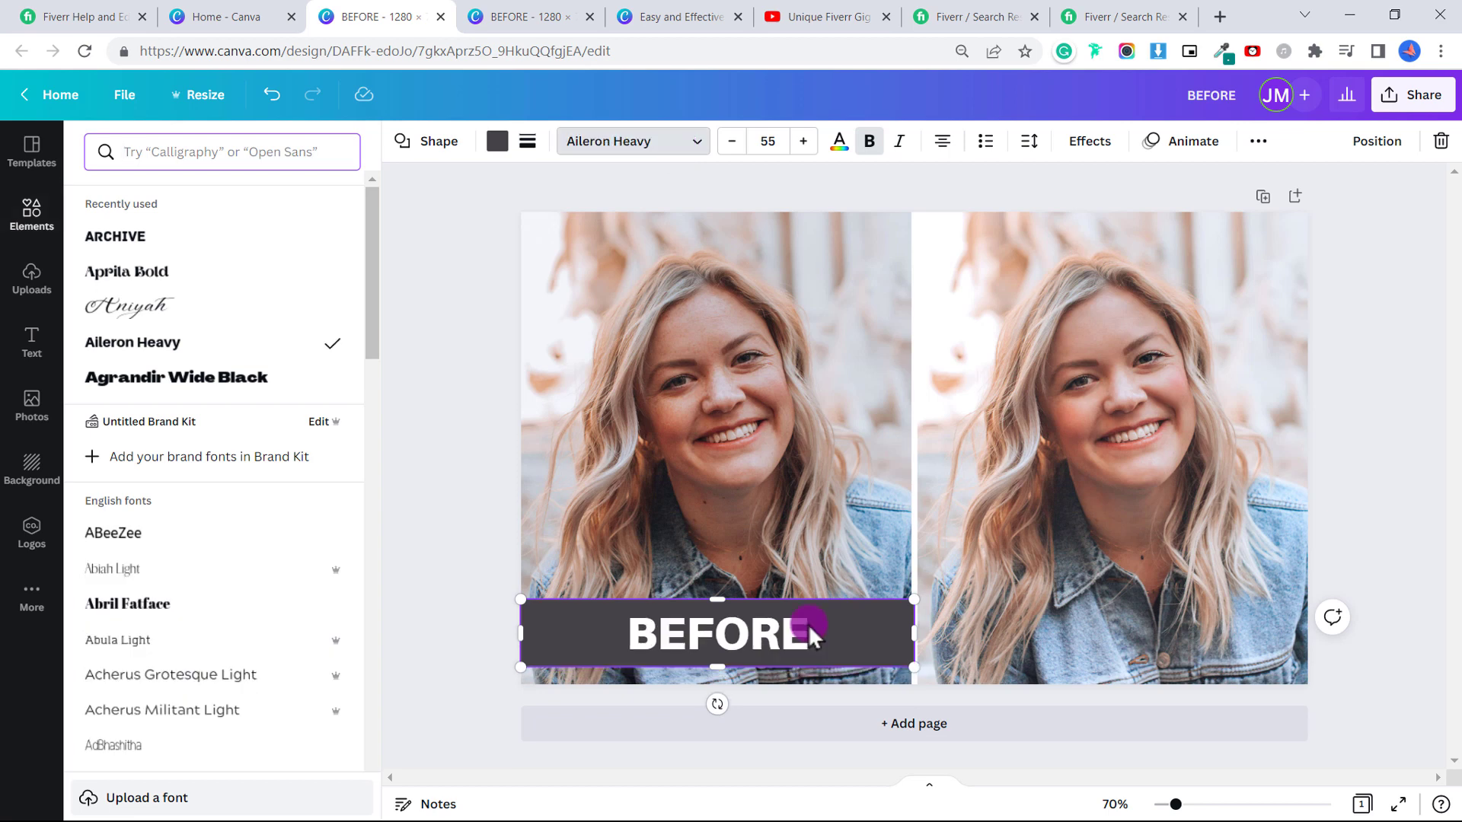
{"action": "left_click", "coordinate": [819, 572]}
{"action": "left_click", "coordinate": [845, 611]}
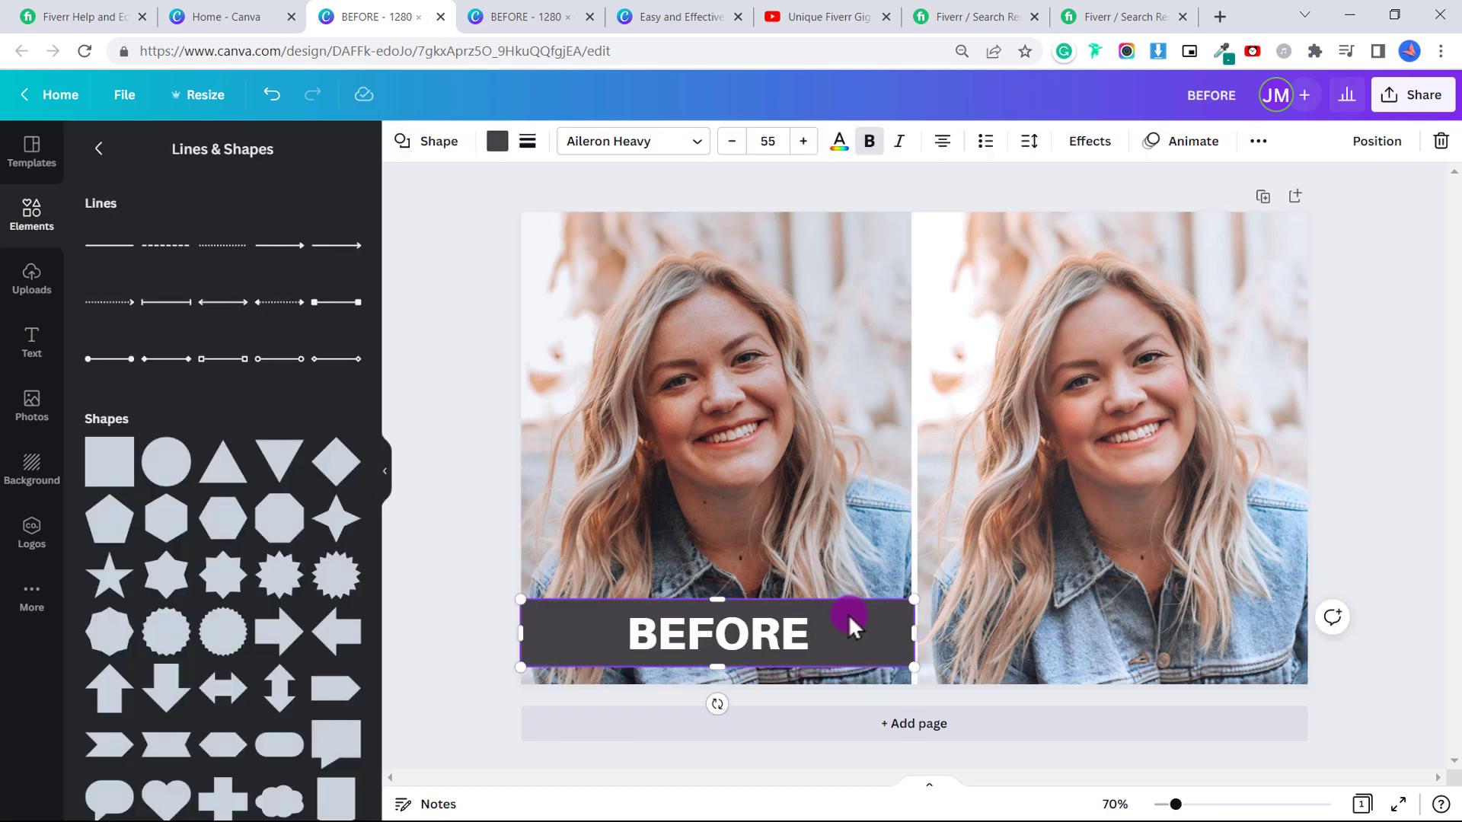
Duplicate the BEFORE label and move the copy under the right photo.
{"action": "right_click", "coordinate": [850, 618]}
{"action": "left_click", "coordinate": [903, 487]}
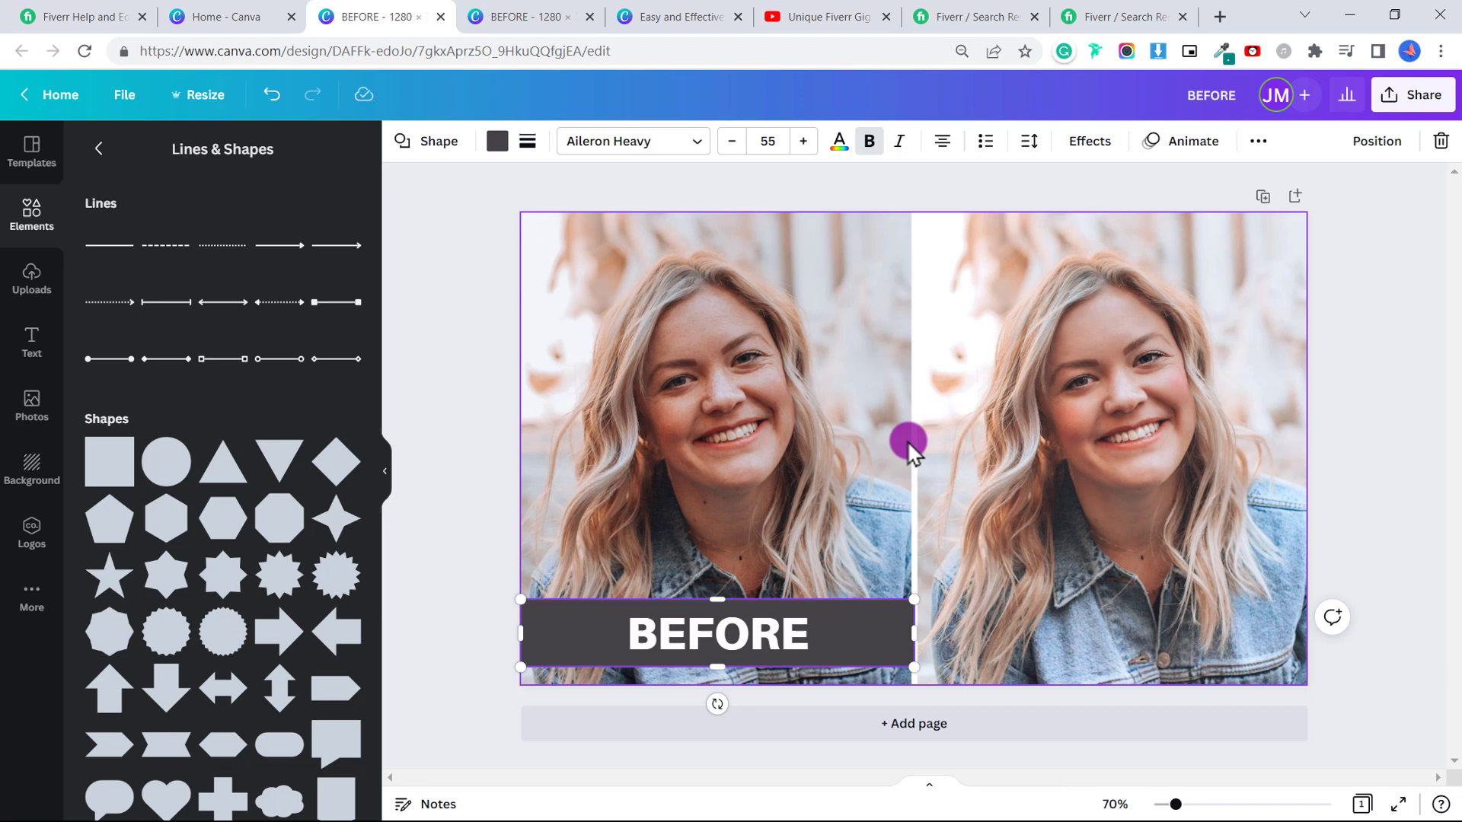
{"action": "right_click", "coordinate": [906, 437]}
{"action": "left_click", "coordinate": [958, 470]}
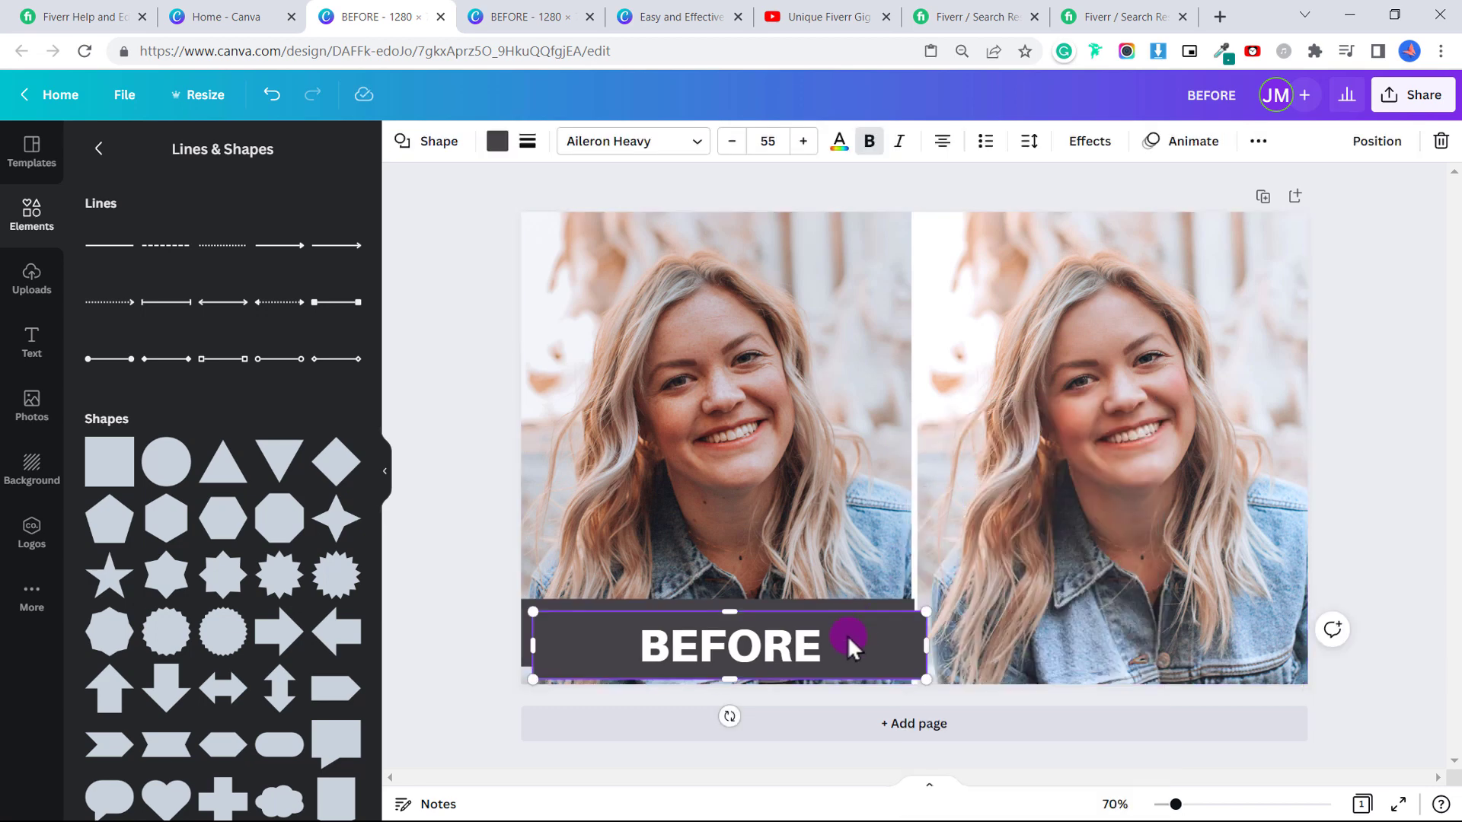
{"action": "left_click", "coordinate": [952, 643]}
{"action": "left_click", "coordinate": [897, 650]}
{"action": "left_click_drag", "start_coordinate": [898, 649], "coordinate": [1295, 636]}
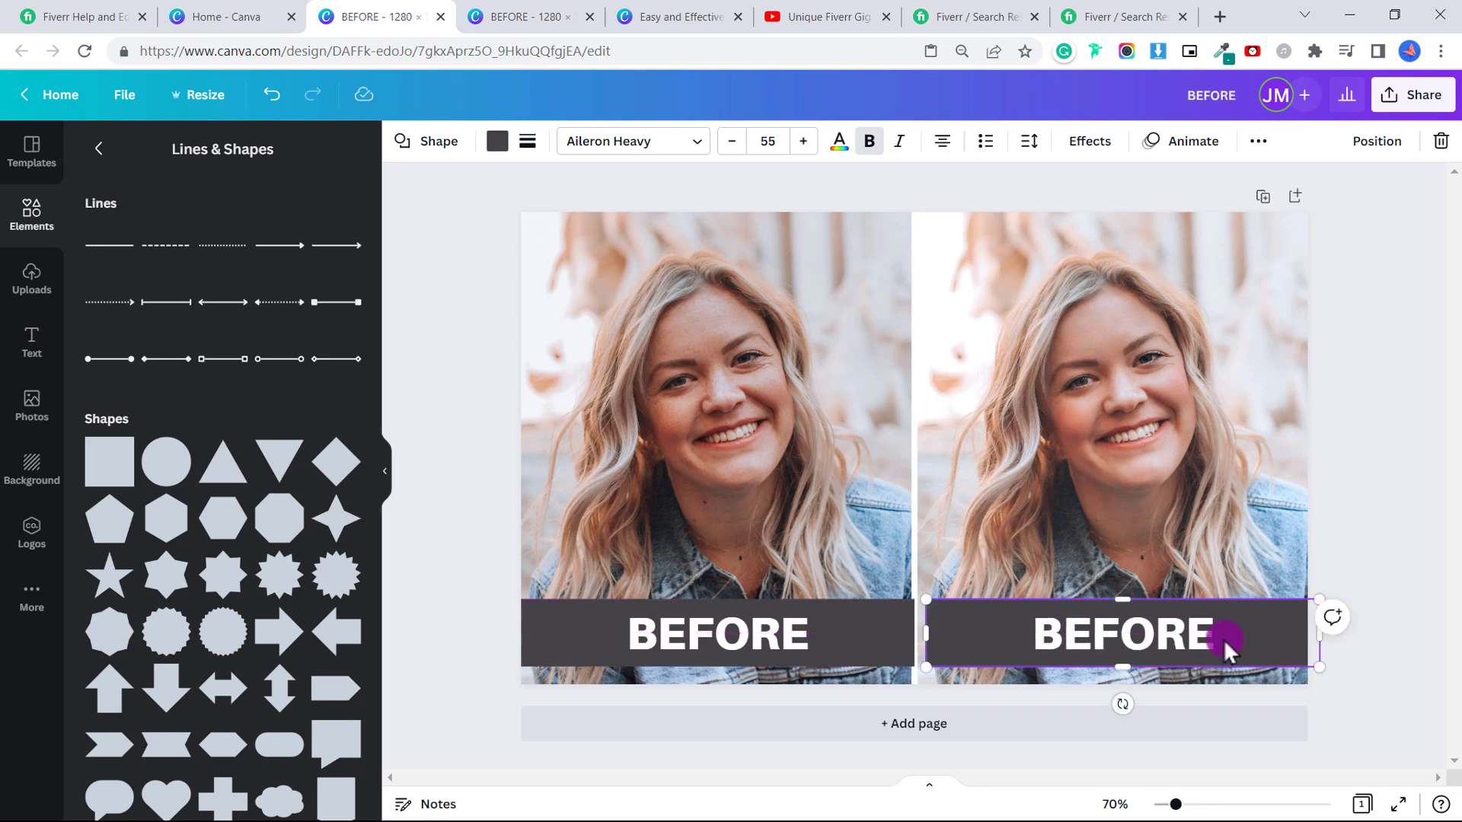
Change the copy's text to 'AFTER' and adjust both label widths to sit level.
{"action": "double_click", "coordinate": [1219, 634]}
{"action": "type", "text": "AFTER"}
{"action": "left_click", "coordinate": [1109, 632]}
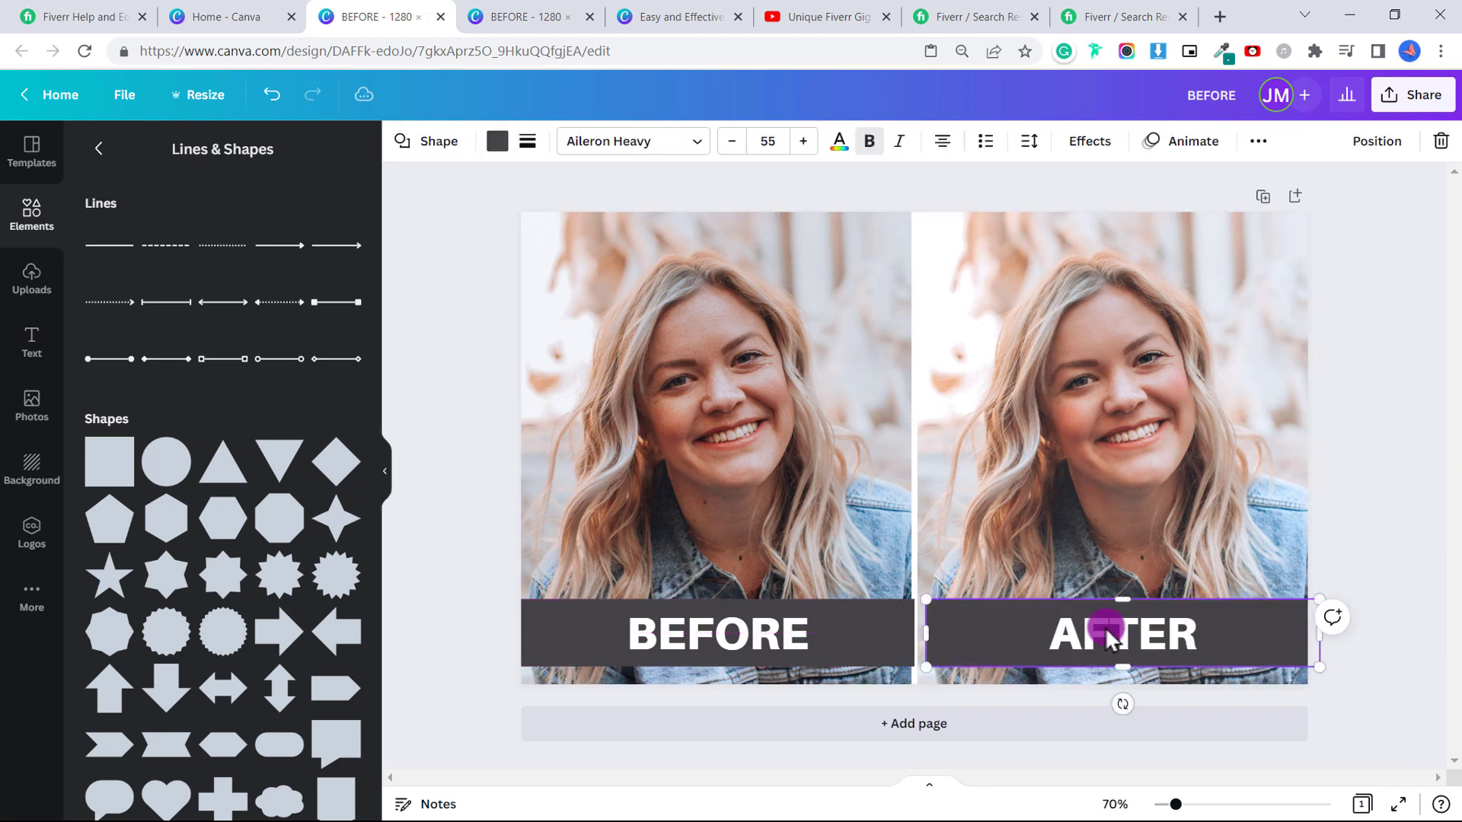
{"action": "left_click", "coordinate": [911, 631]}
{"action": "left_click_drag", "start_coordinate": [912, 631], "coordinate": [922, 628]}
{"action": "left_click", "coordinate": [930, 630]}
{"action": "left_click", "coordinate": [1375, 548]}
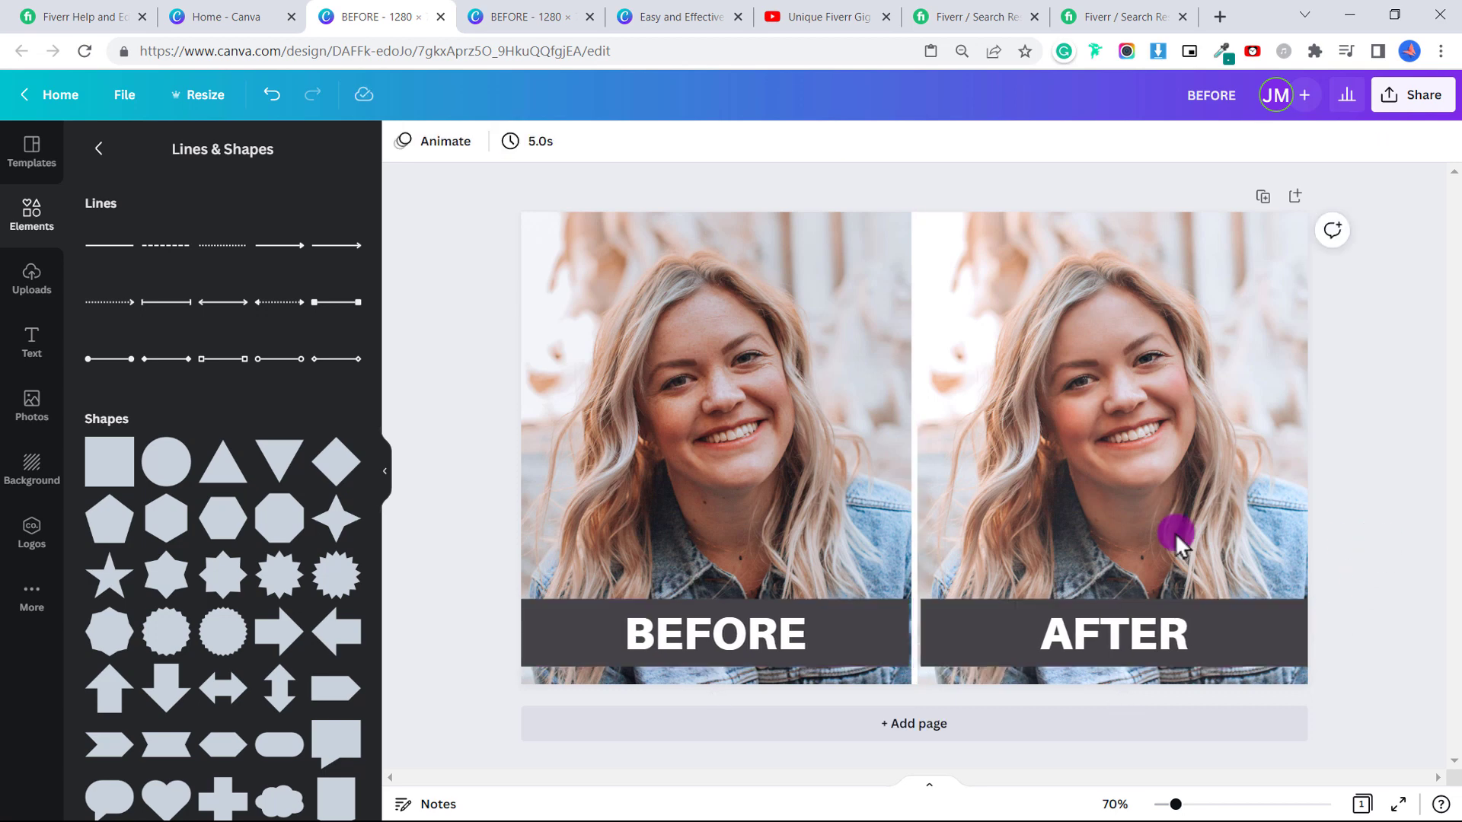
Search Elements for 'tinder', add the flame icon, shrink it and centre it on the divider.
{"action": "left_click", "coordinate": [35, 213]}
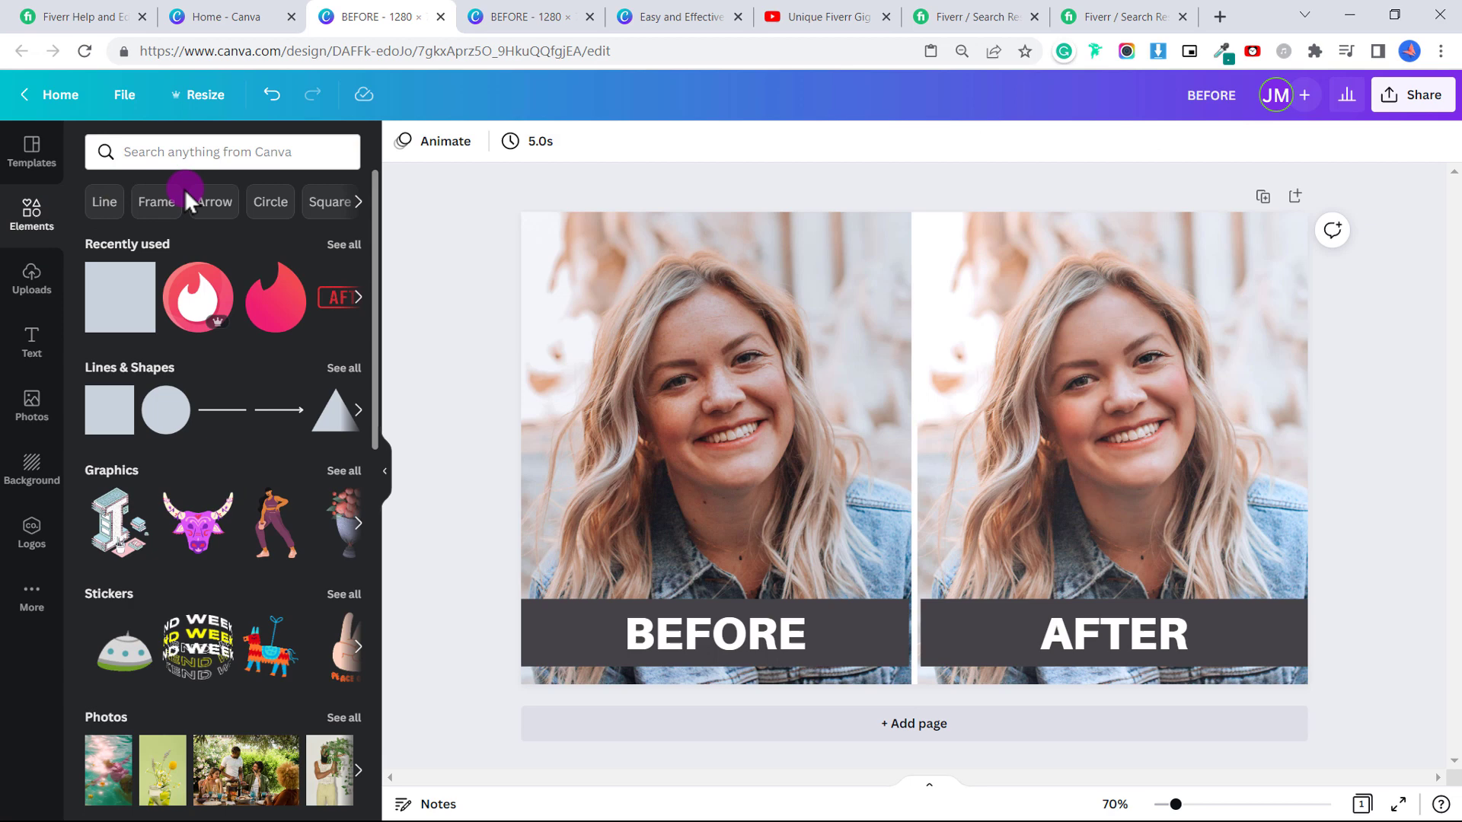
{"action": "left_click", "coordinate": [149, 149]}
{"action": "type", "text": "tind"}
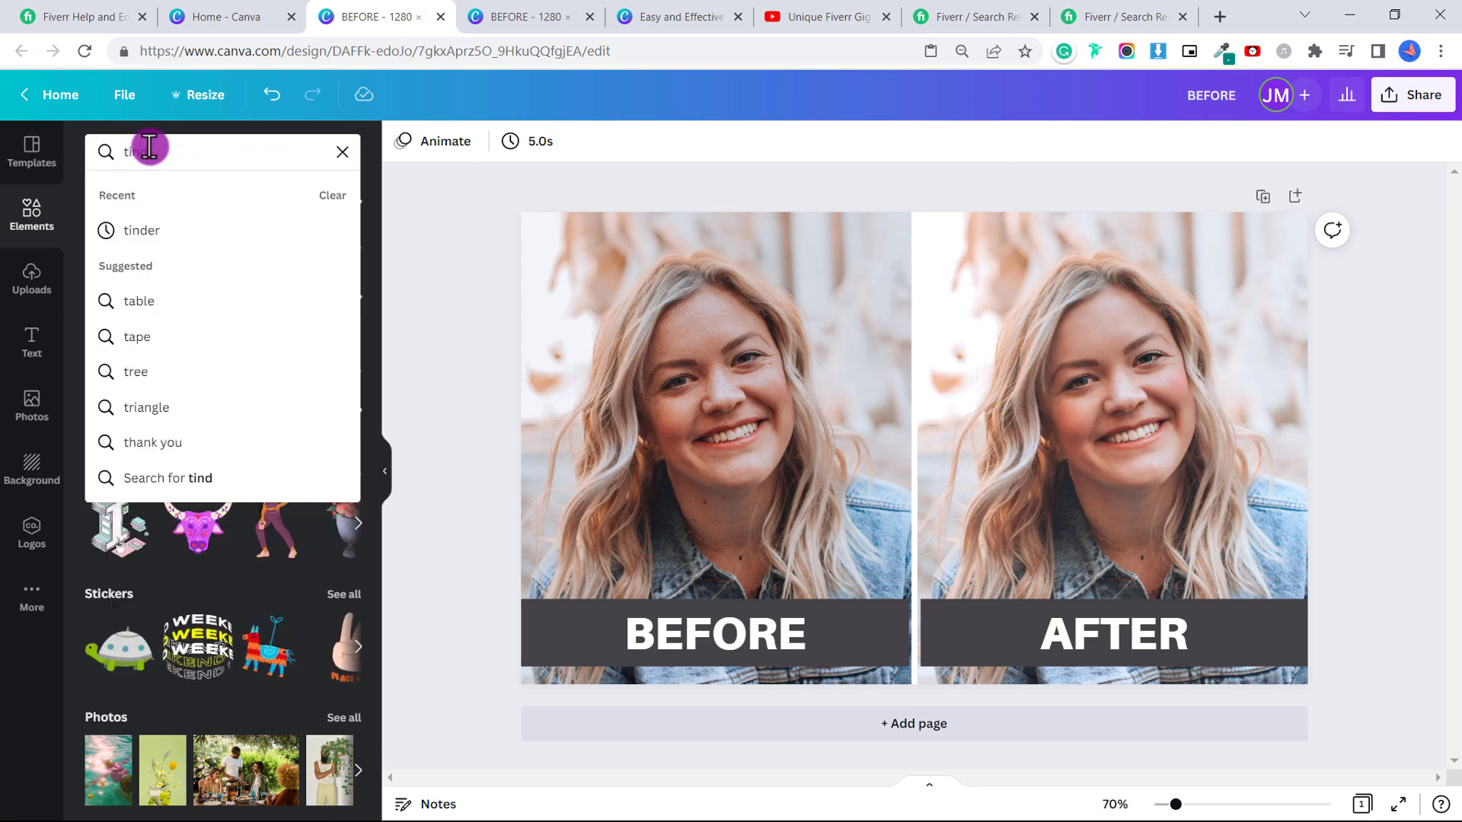
{"action": "type", "text": "er"}
{"action": "key", "text": "Return"}
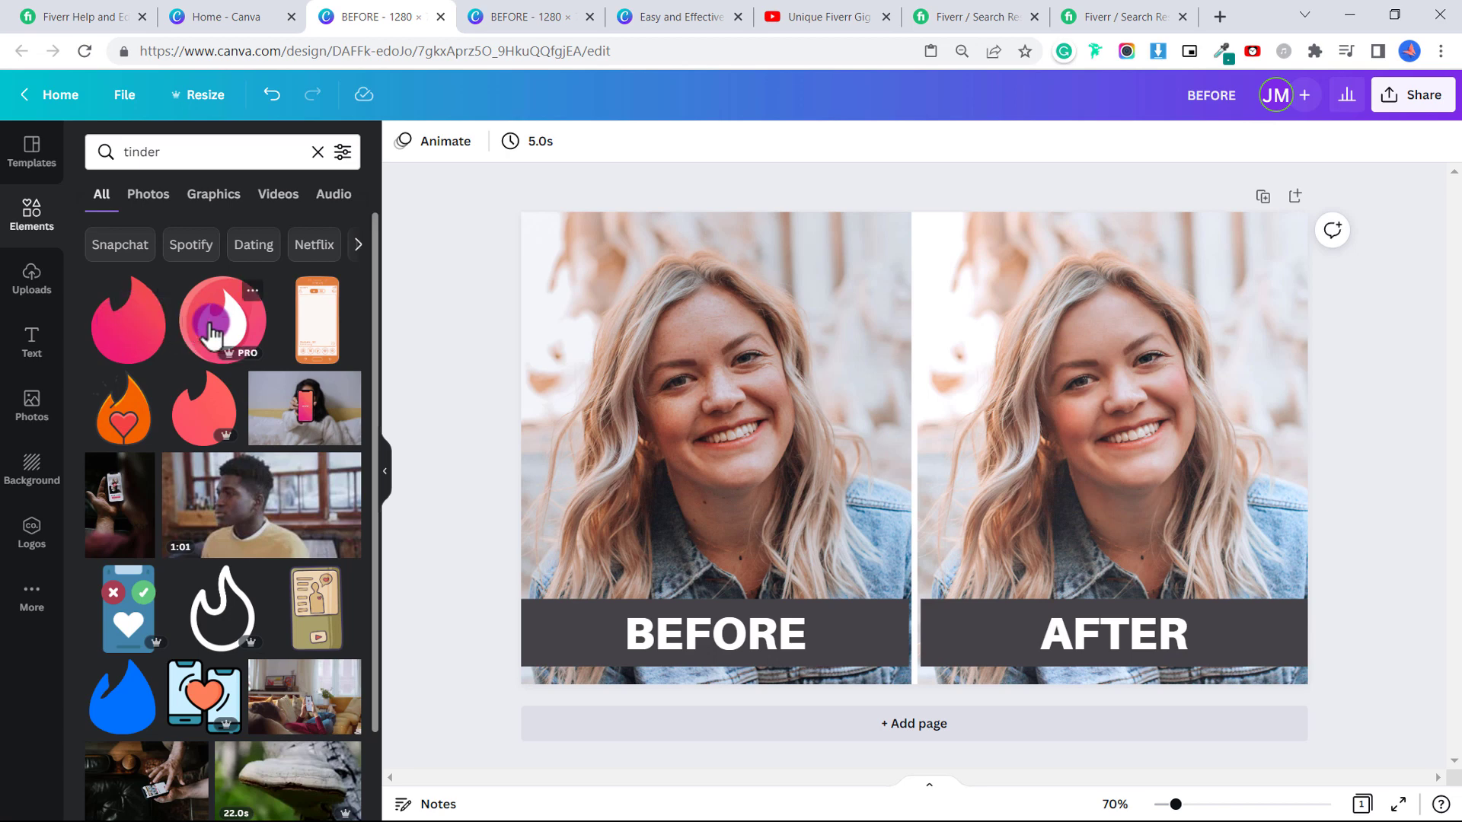
{"action": "left_click", "coordinate": [226, 342]}
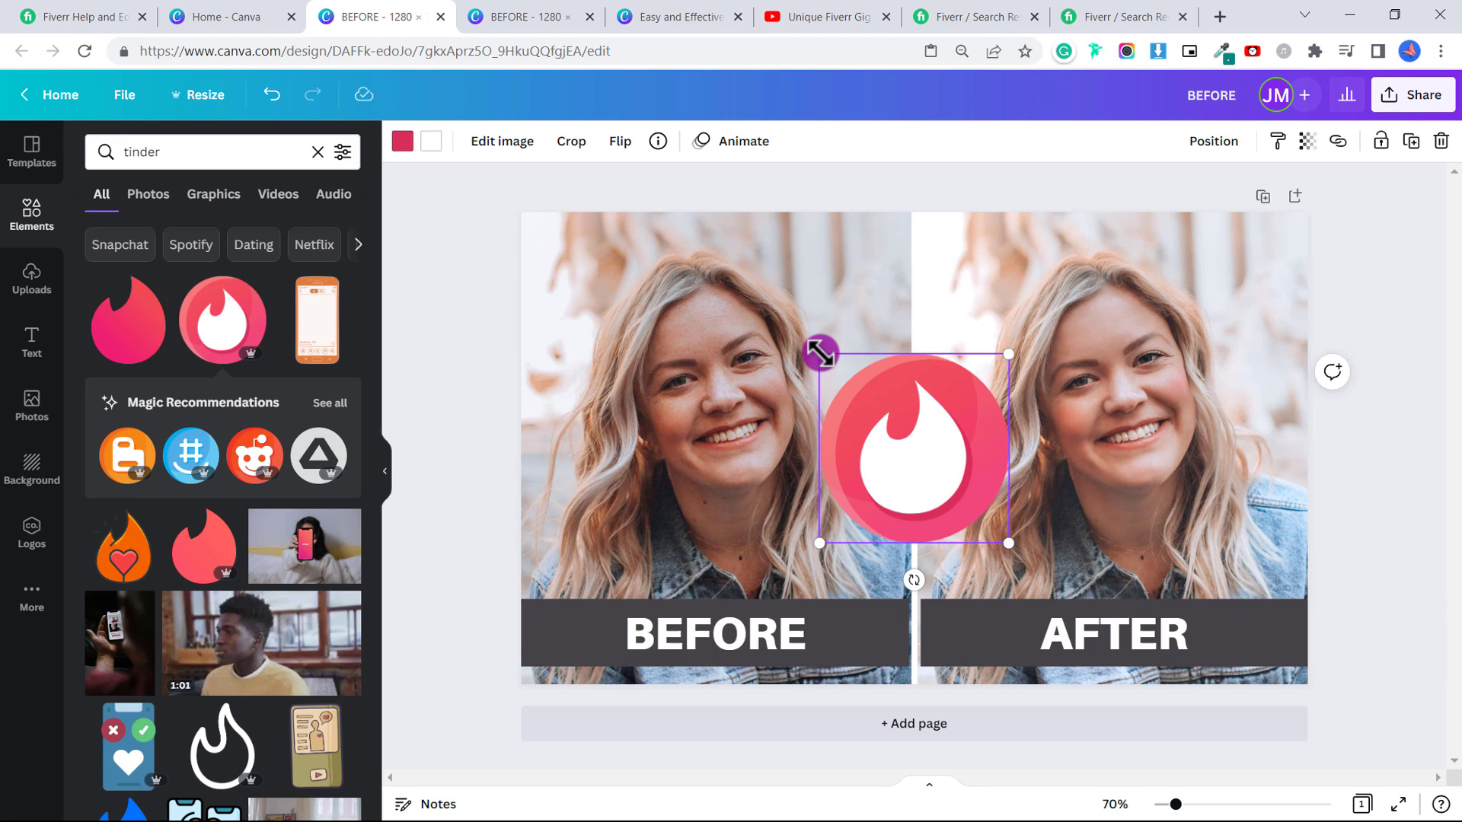
{"action": "left_click_drag", "start_coordinate": [820, 353], "coordinate": [891, 425]}
{"action": "left_click_drag", "start_coordinate": [983, 521], "coordinate": [947, 655]}
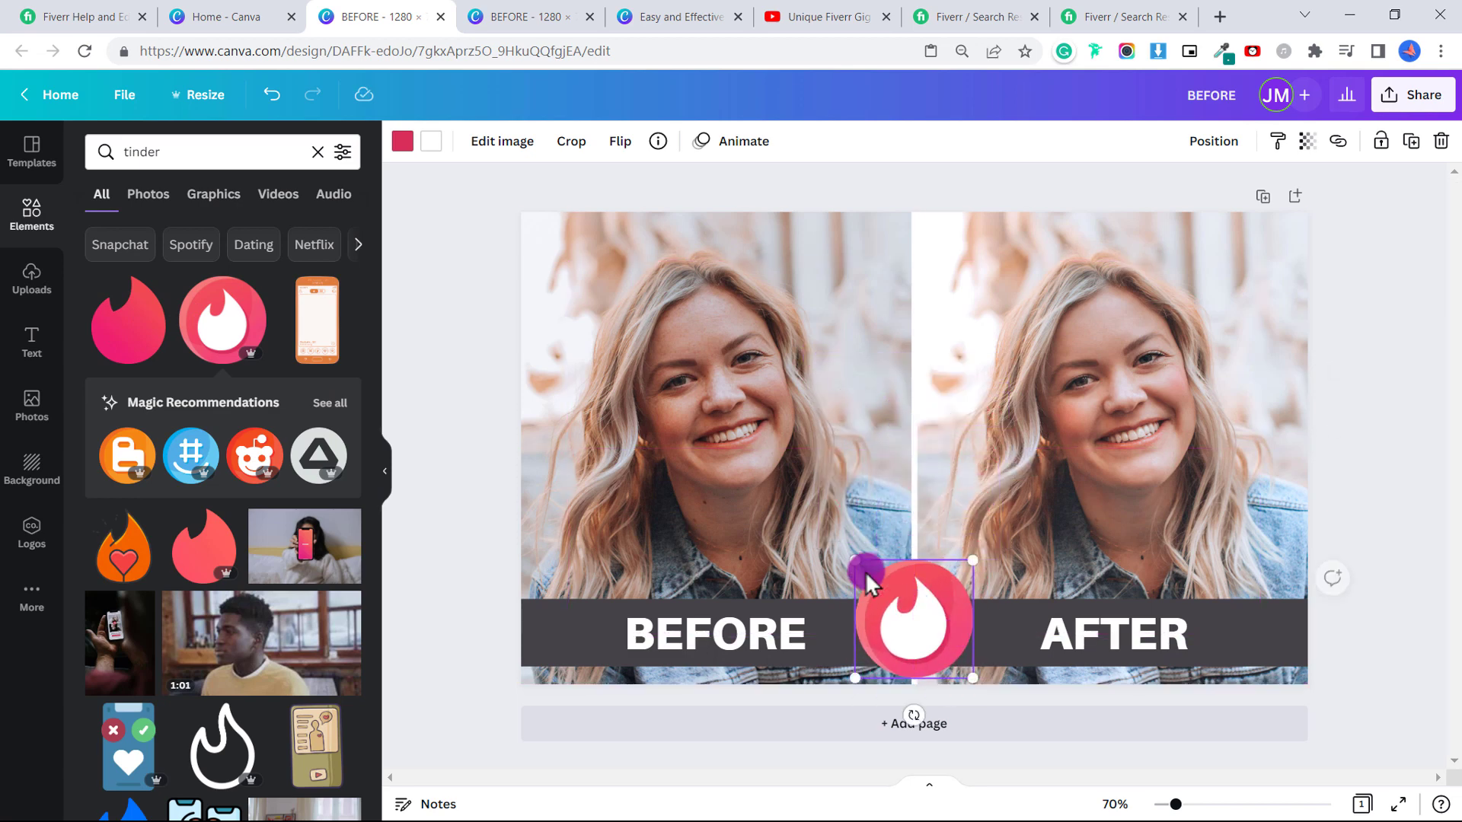
{"action": "left_click_drag", "start_coordinate": [870, 582], "coordinate": [896, 610]}
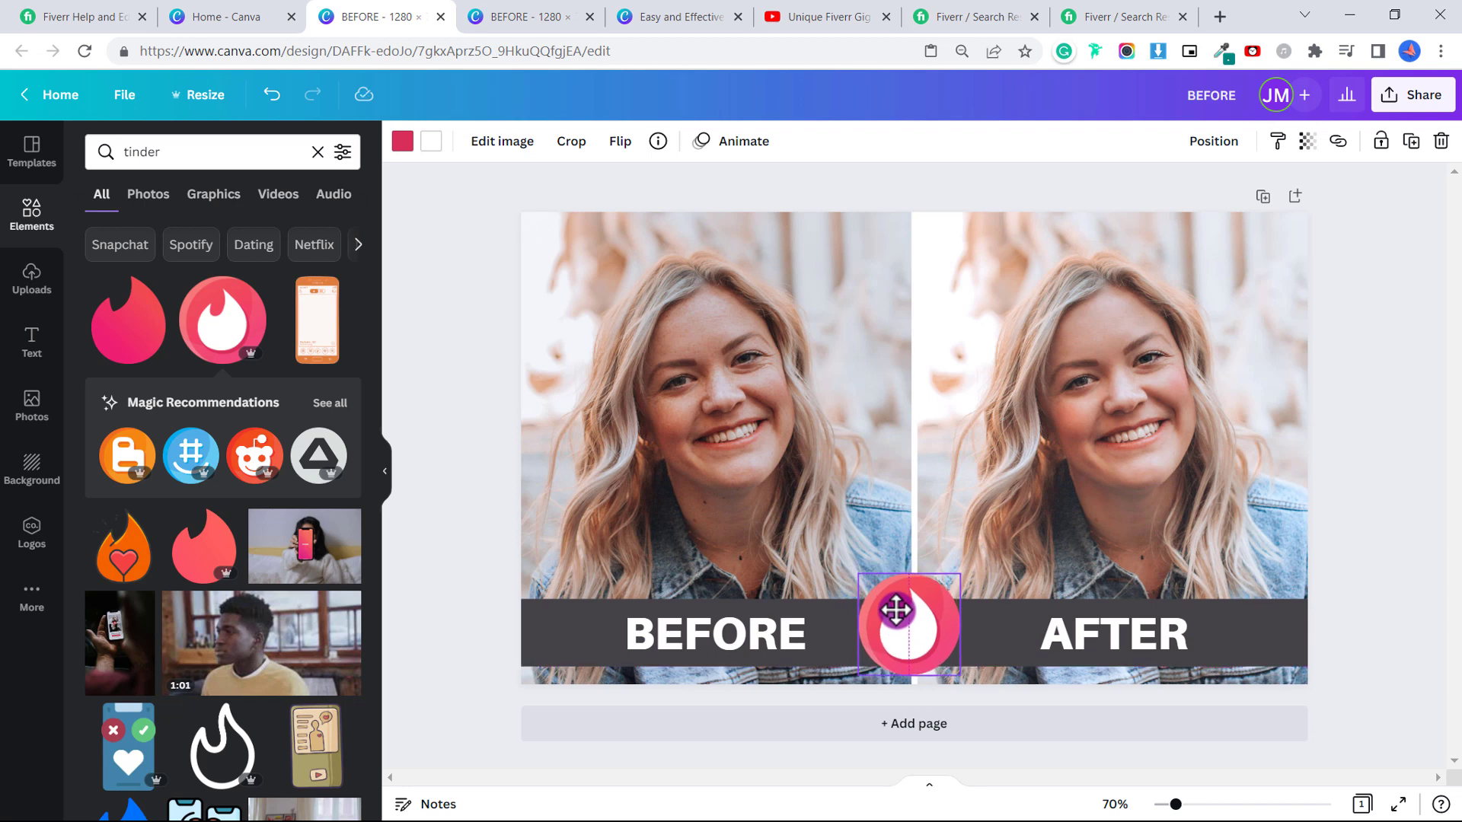
{"action": "left_click", "coordinate": [1363, 430]}
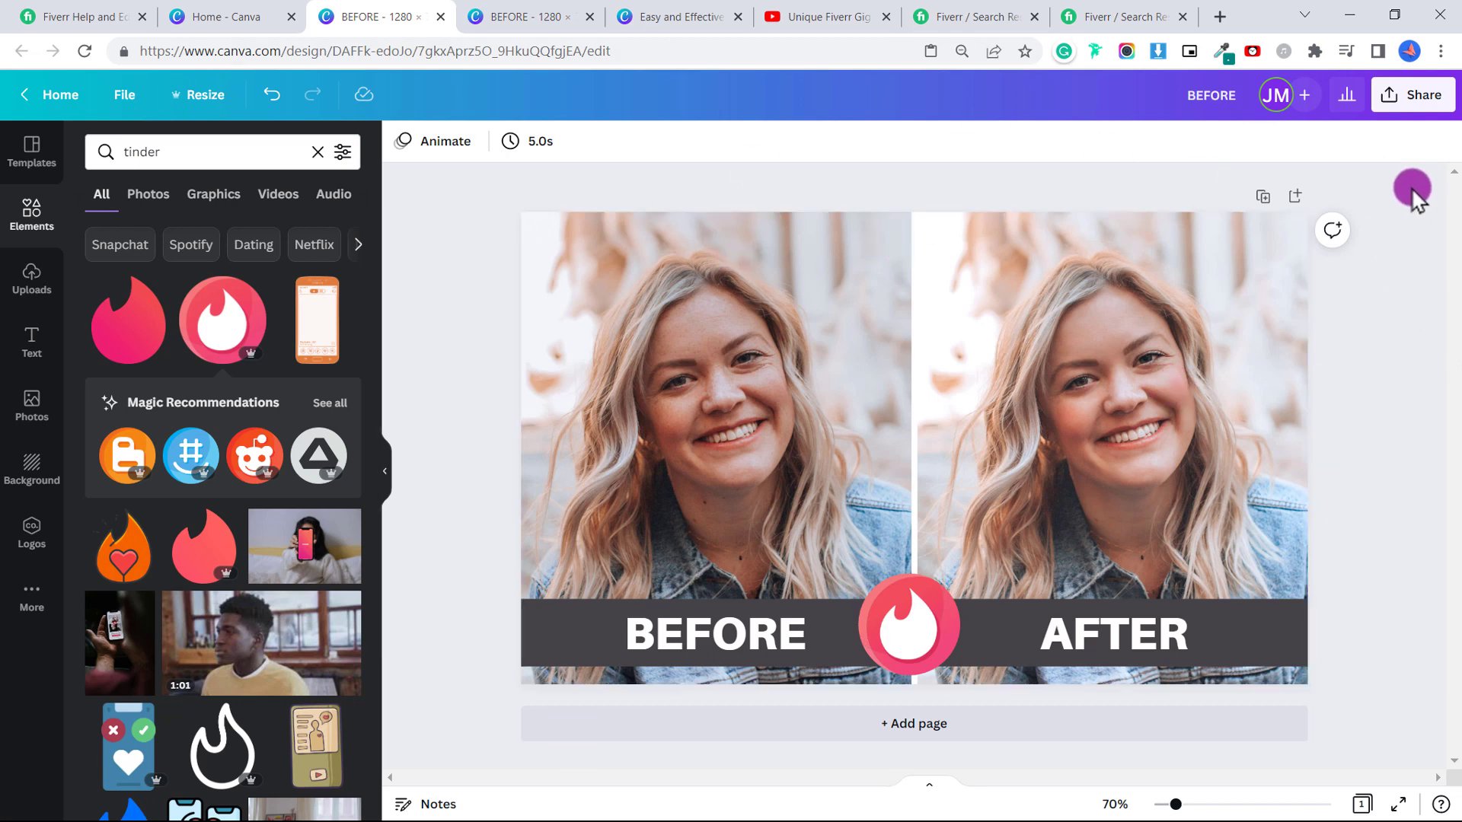
Download the finished design as the PNG file BEFORE.png, then switch to the Fiverr results tab.
{"action": "left_click", "coordinate": [1403, 113]}
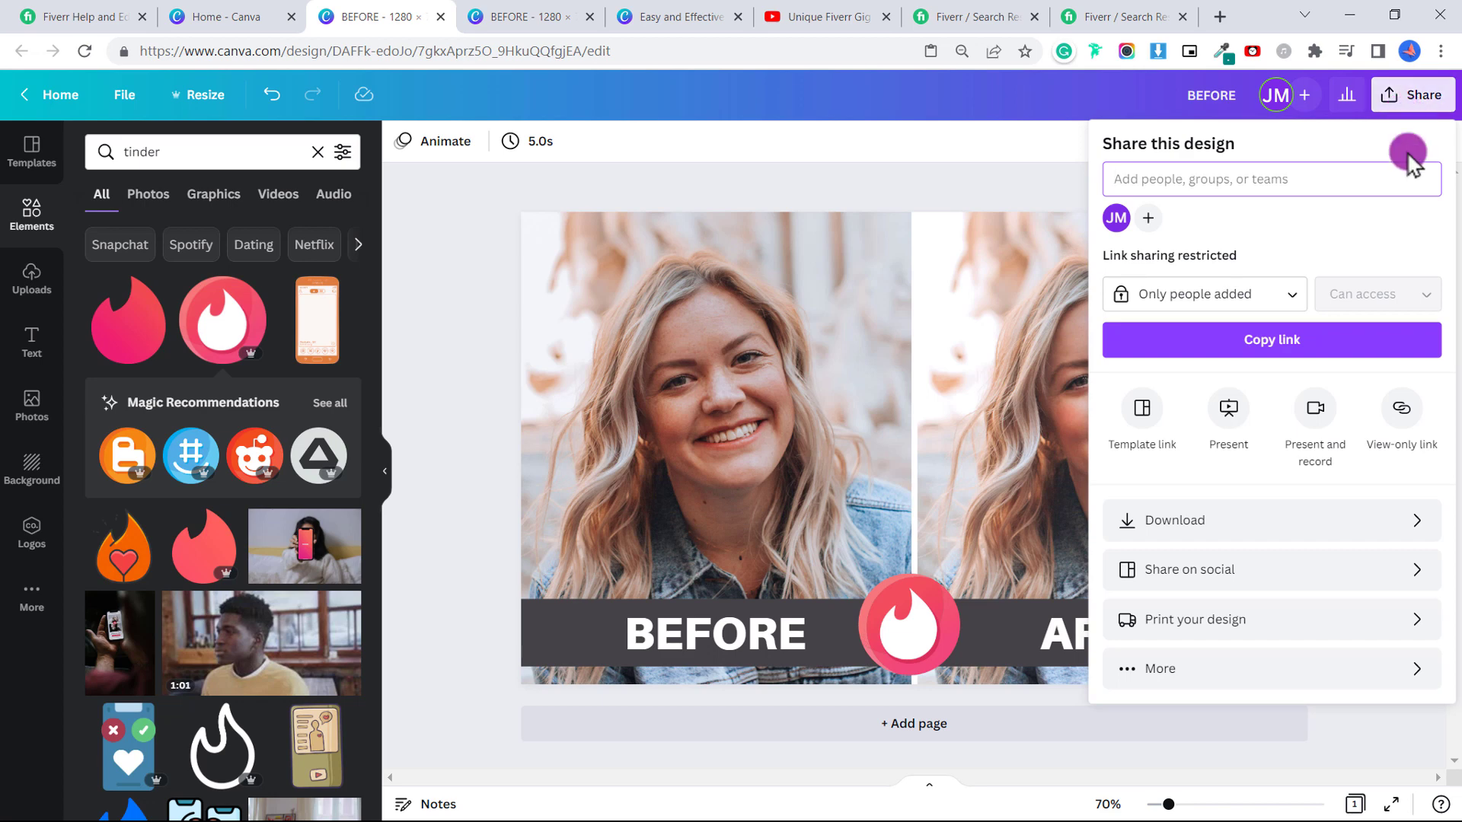
{"action": "left_click", "coordinate": [1293, 527]}
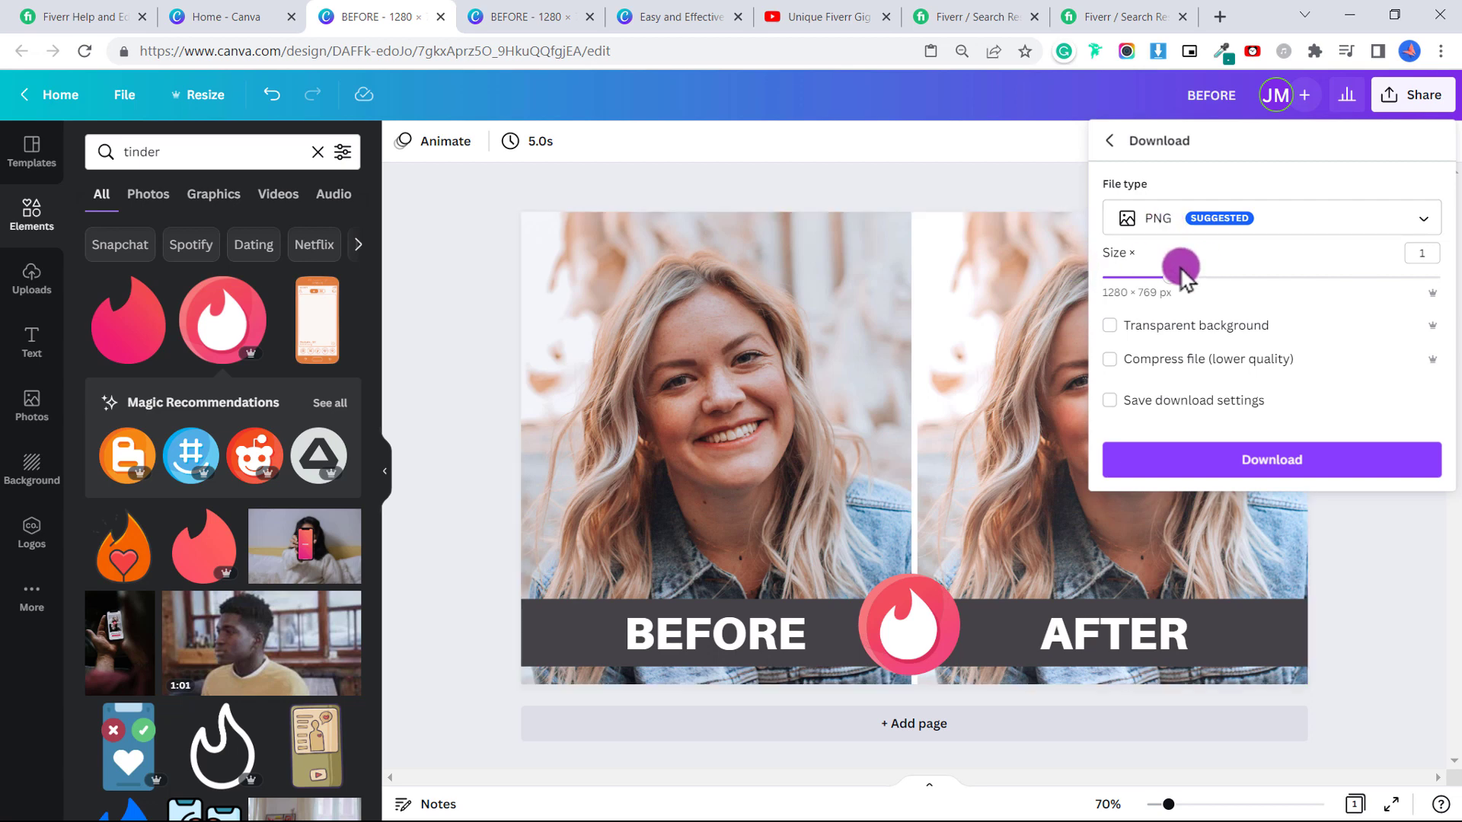
{"action": "left_click", "coordinate": [1281, 466]}
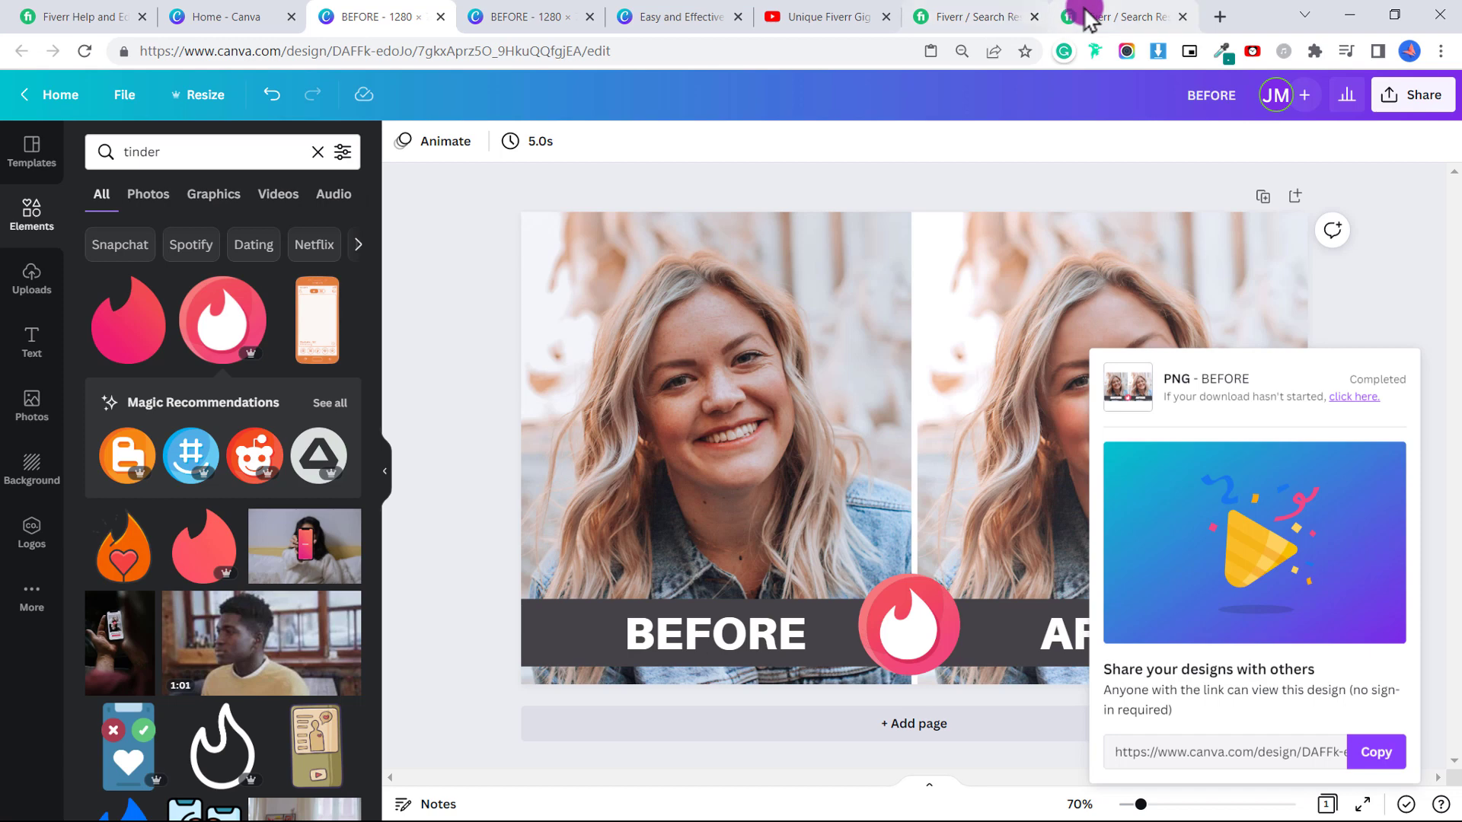
{"action": "left_click", "coordinate": [1104, 17]}
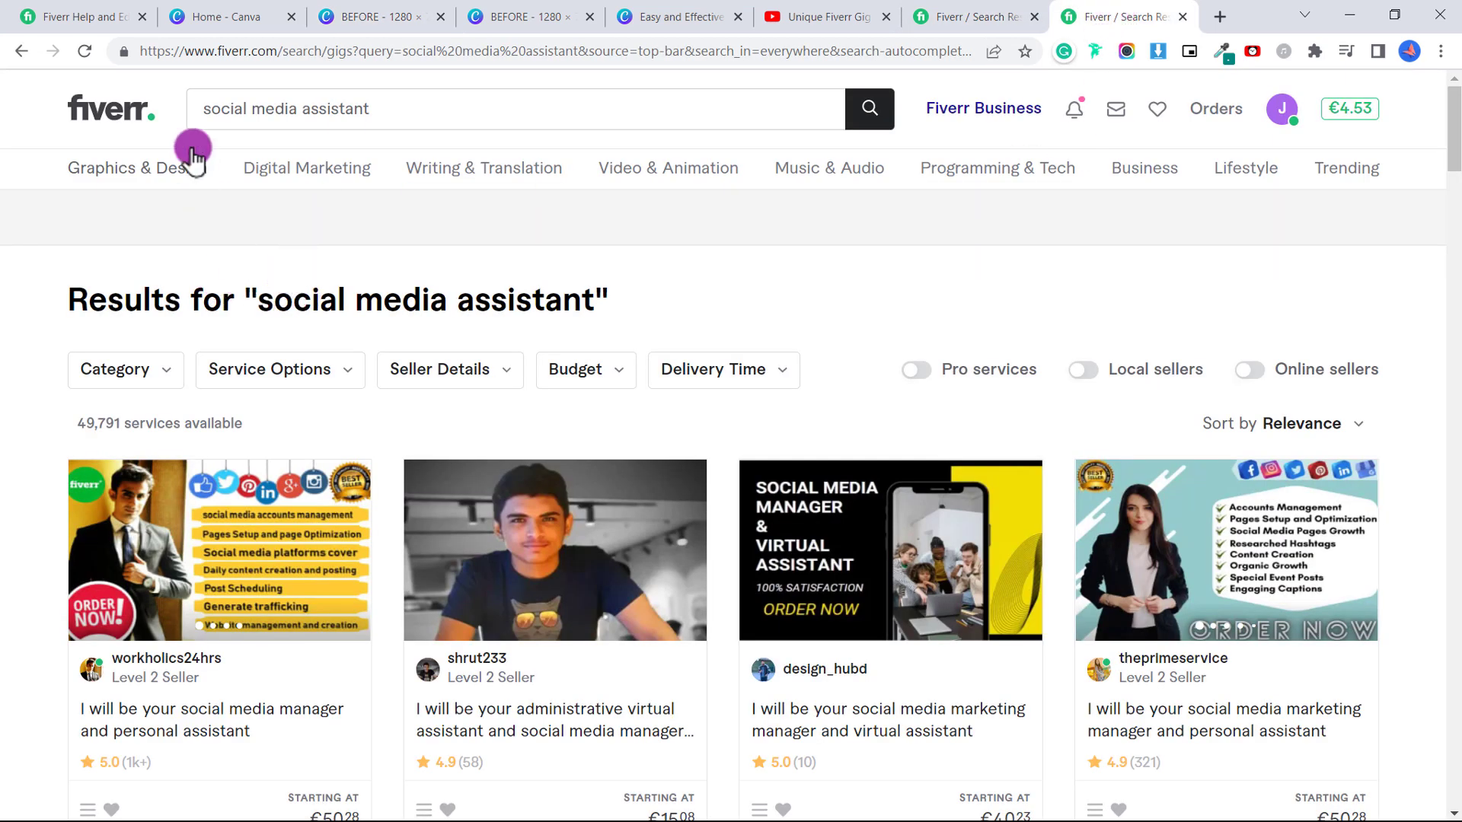
{"action": "scroll", "coordinate": [582, 274], "scroll_direction": "down", "scroll_amount": 2}
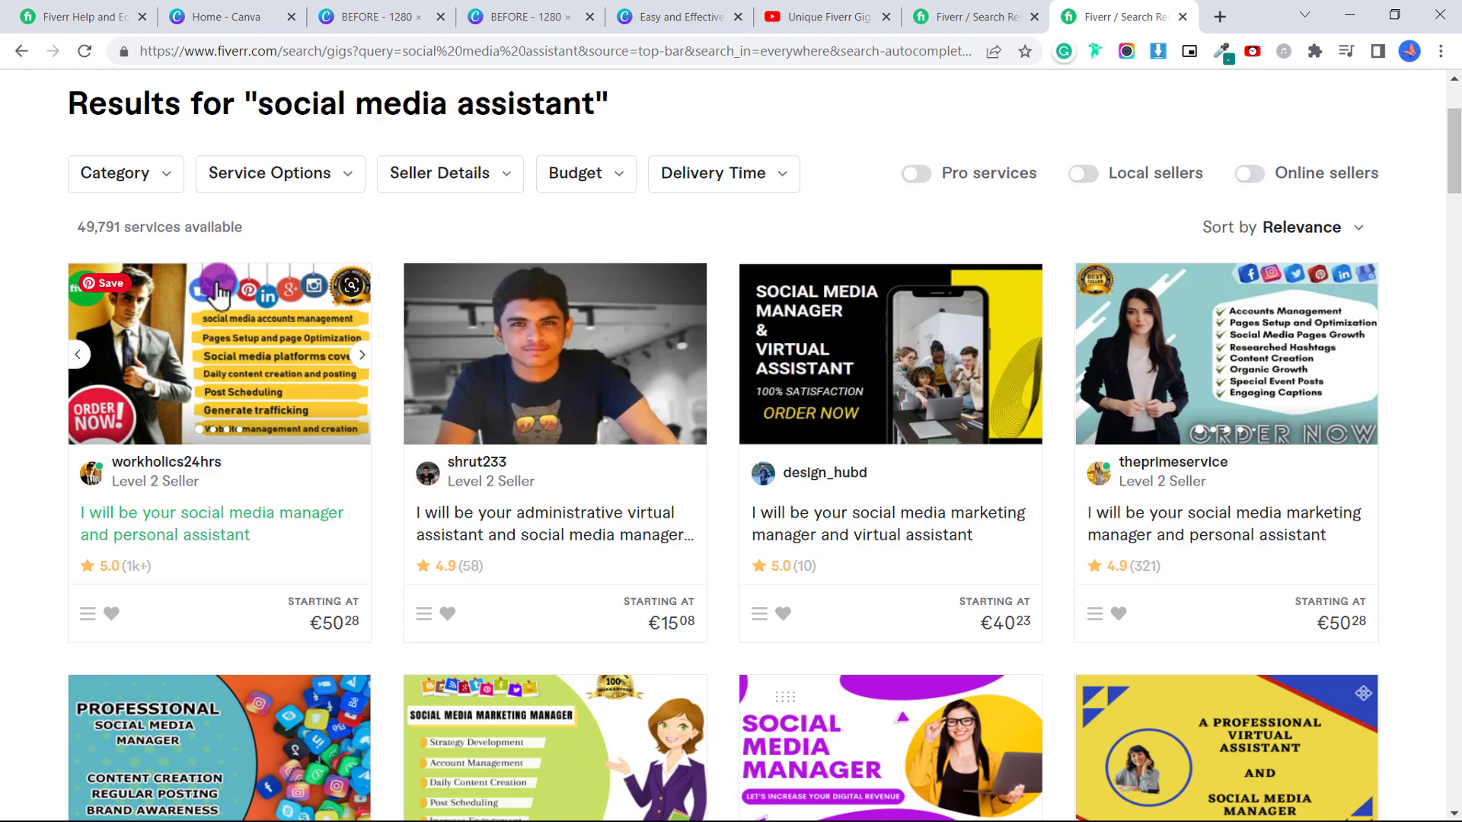
{"action": "scroll", "coordinate": [356, 428], "scroll_direction": "down", "scroll_amount": 2}
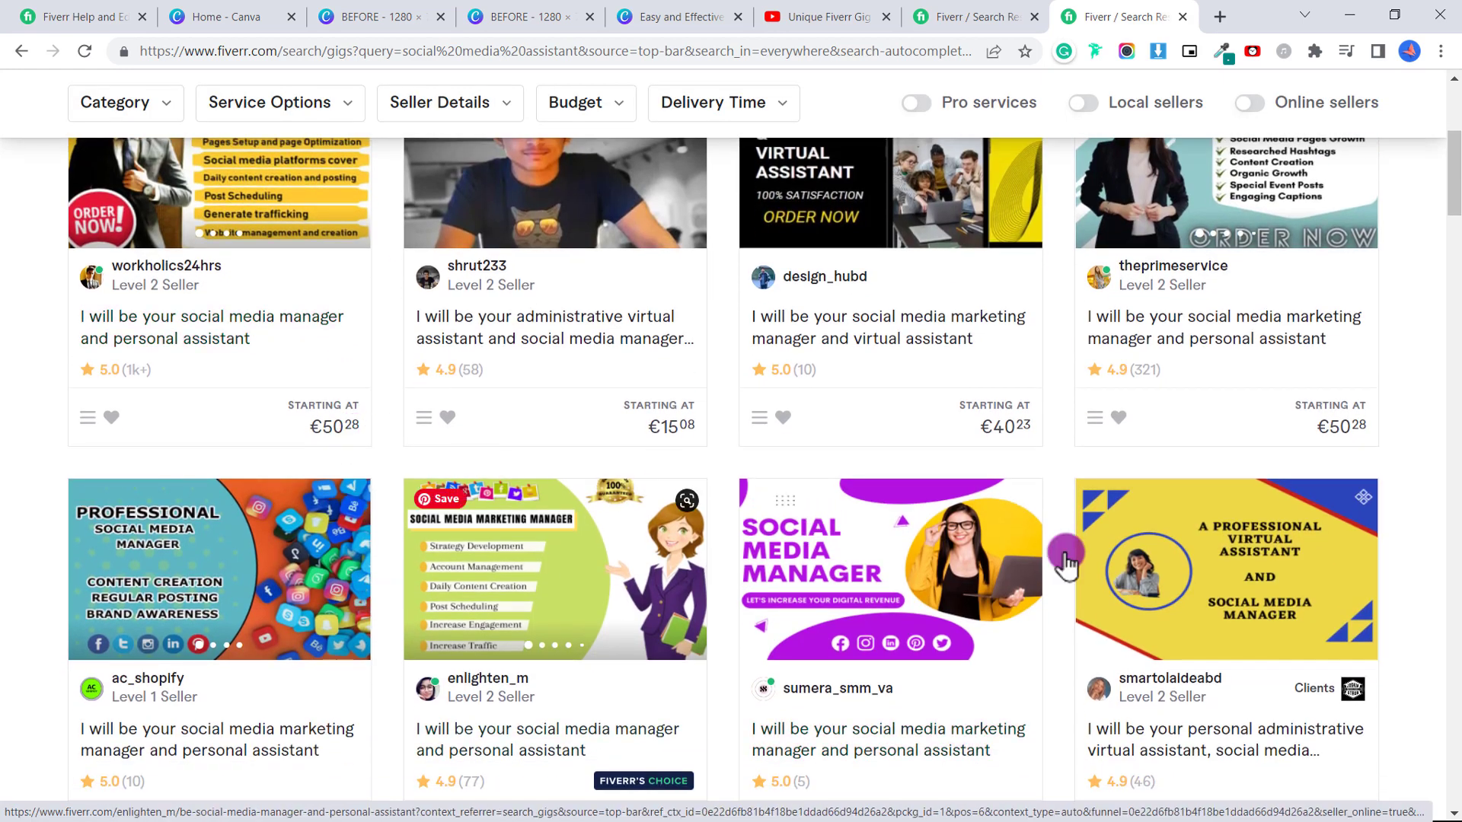
Return to the Canva tab and go to the Canva home page to start a 1280 × 769 px design.
{"action": "left_click", "coordinate": [365, 17]}
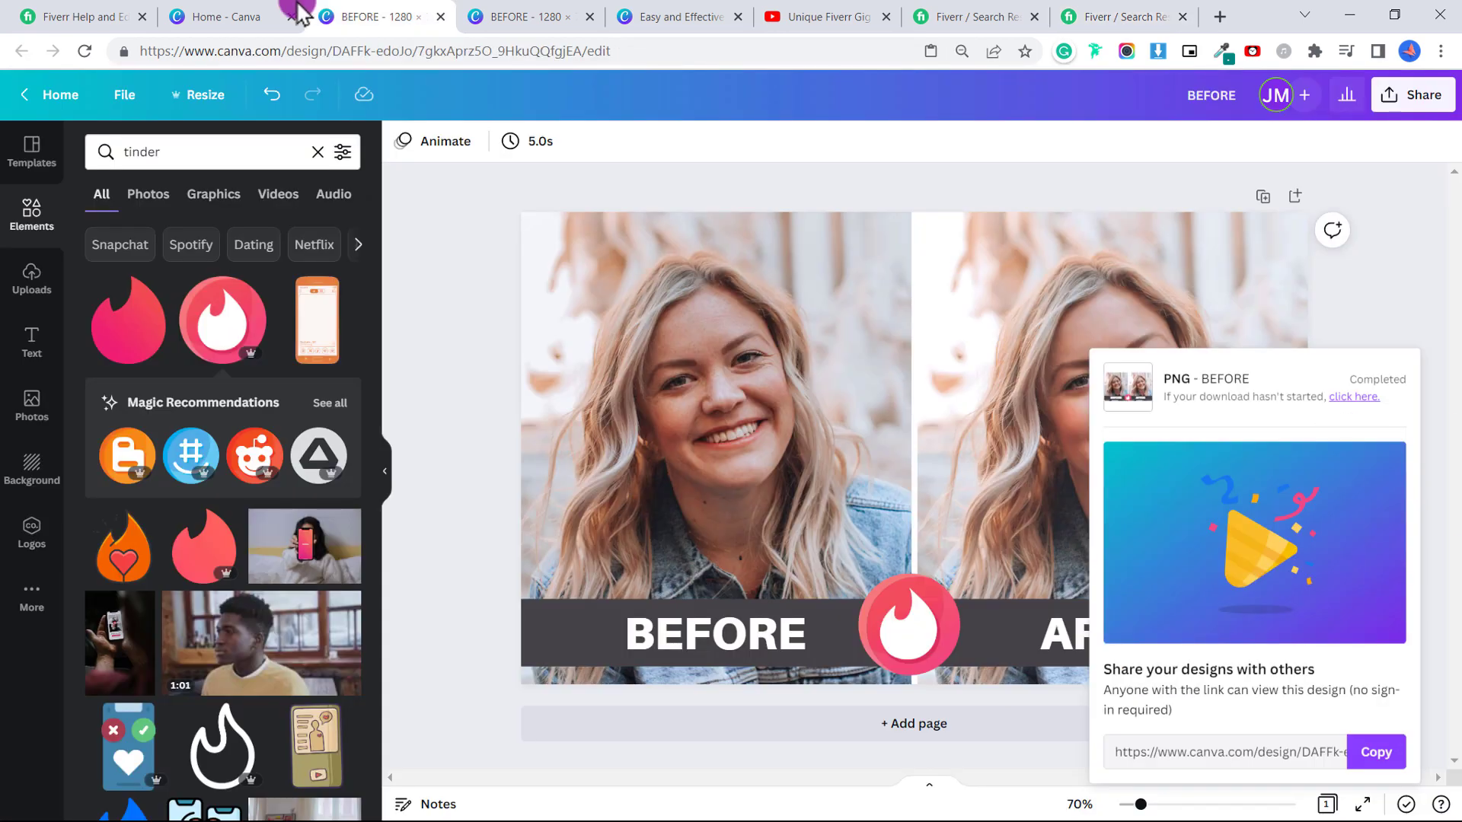
{"action": "left_click", "coordinate": [232, 15]}
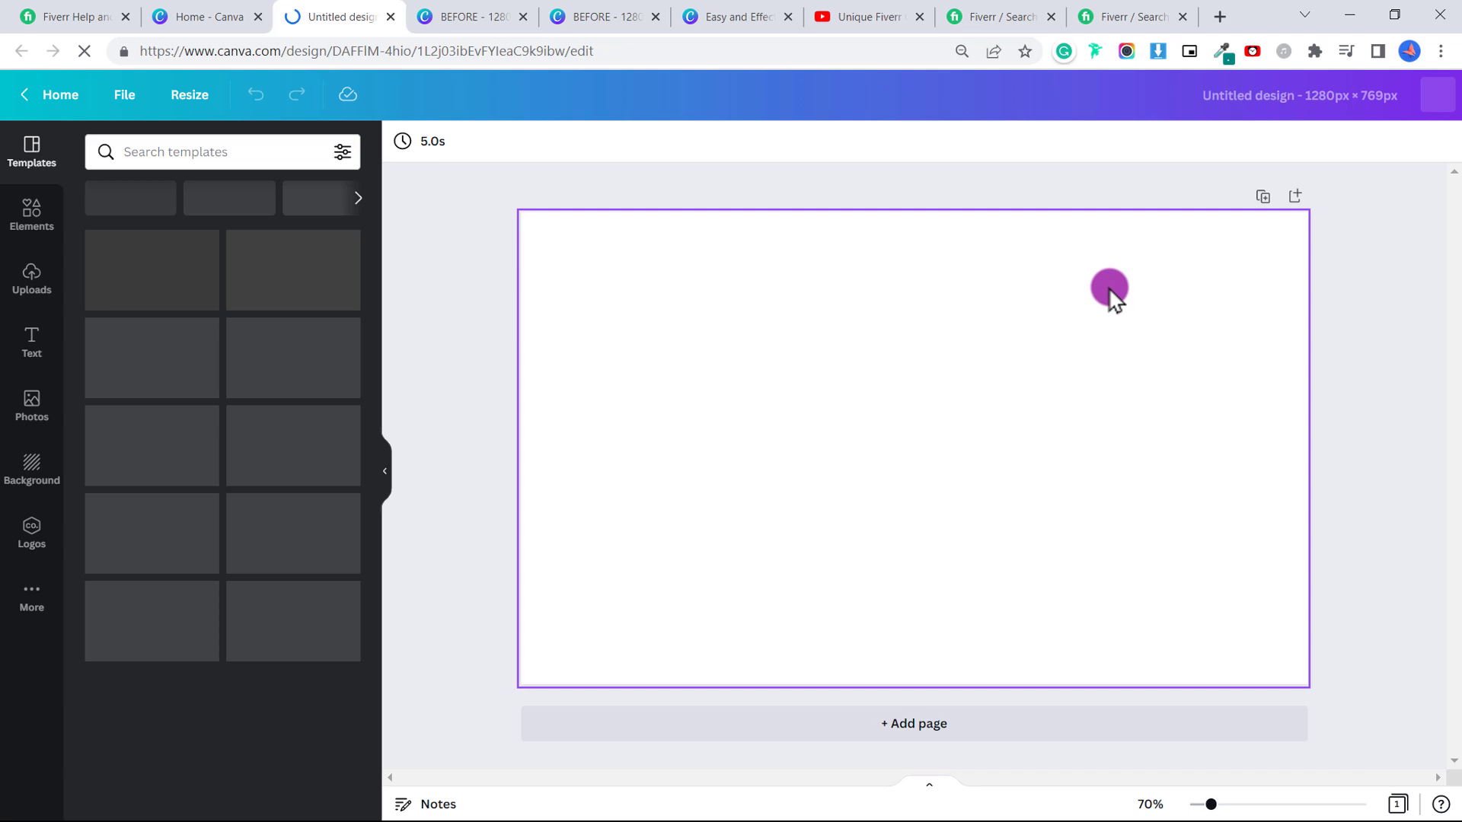
Search templates for 'media' and apply the yellow Easy and Effective Marketing Strategy template.
{"action": "left_click", "coordinate": [30, 152]}
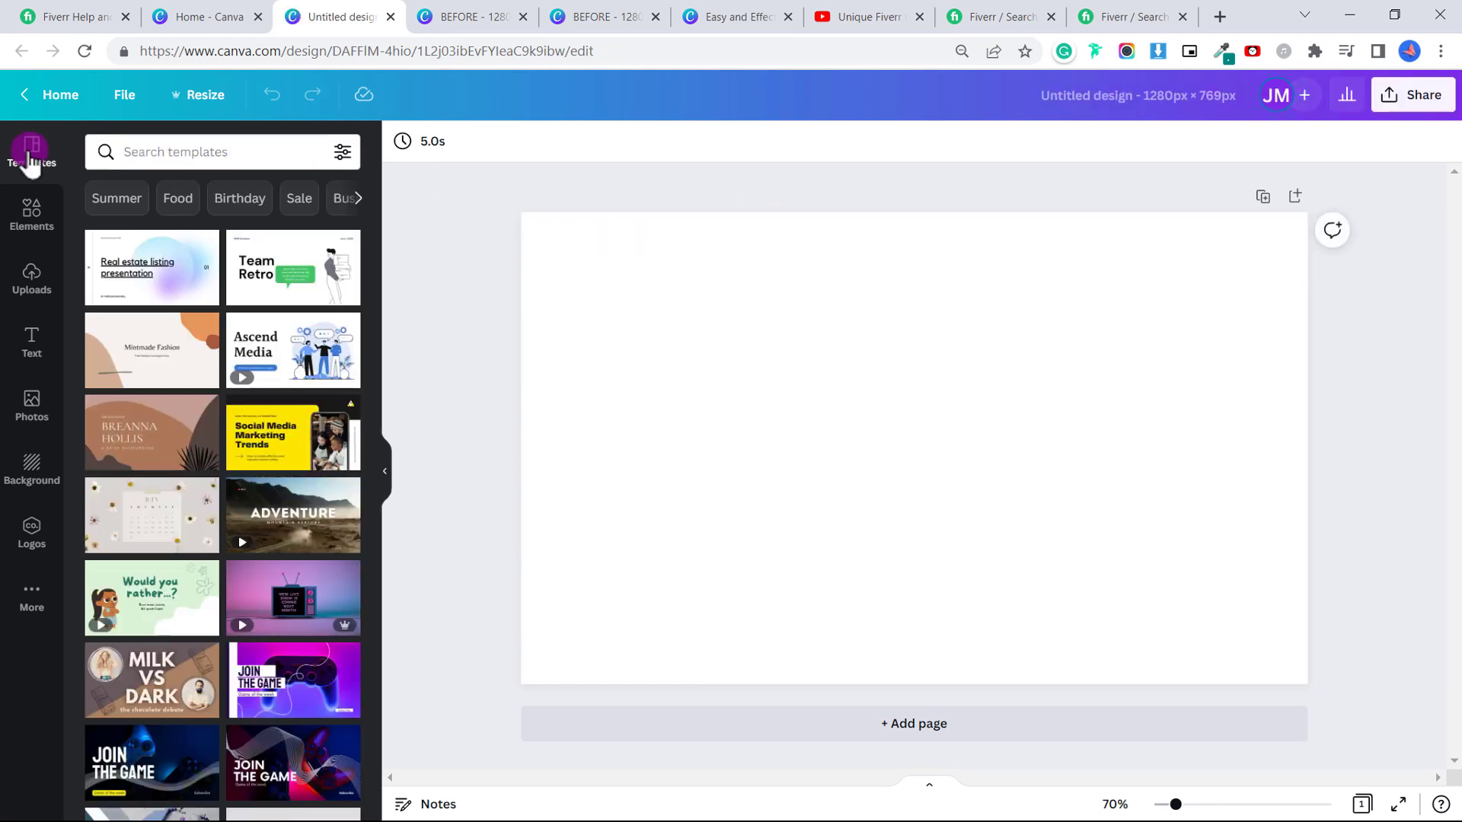
{"action": "scroll", "coordinate": [189, 294], "scroll_direction": "down", "scroll_amount": 3}
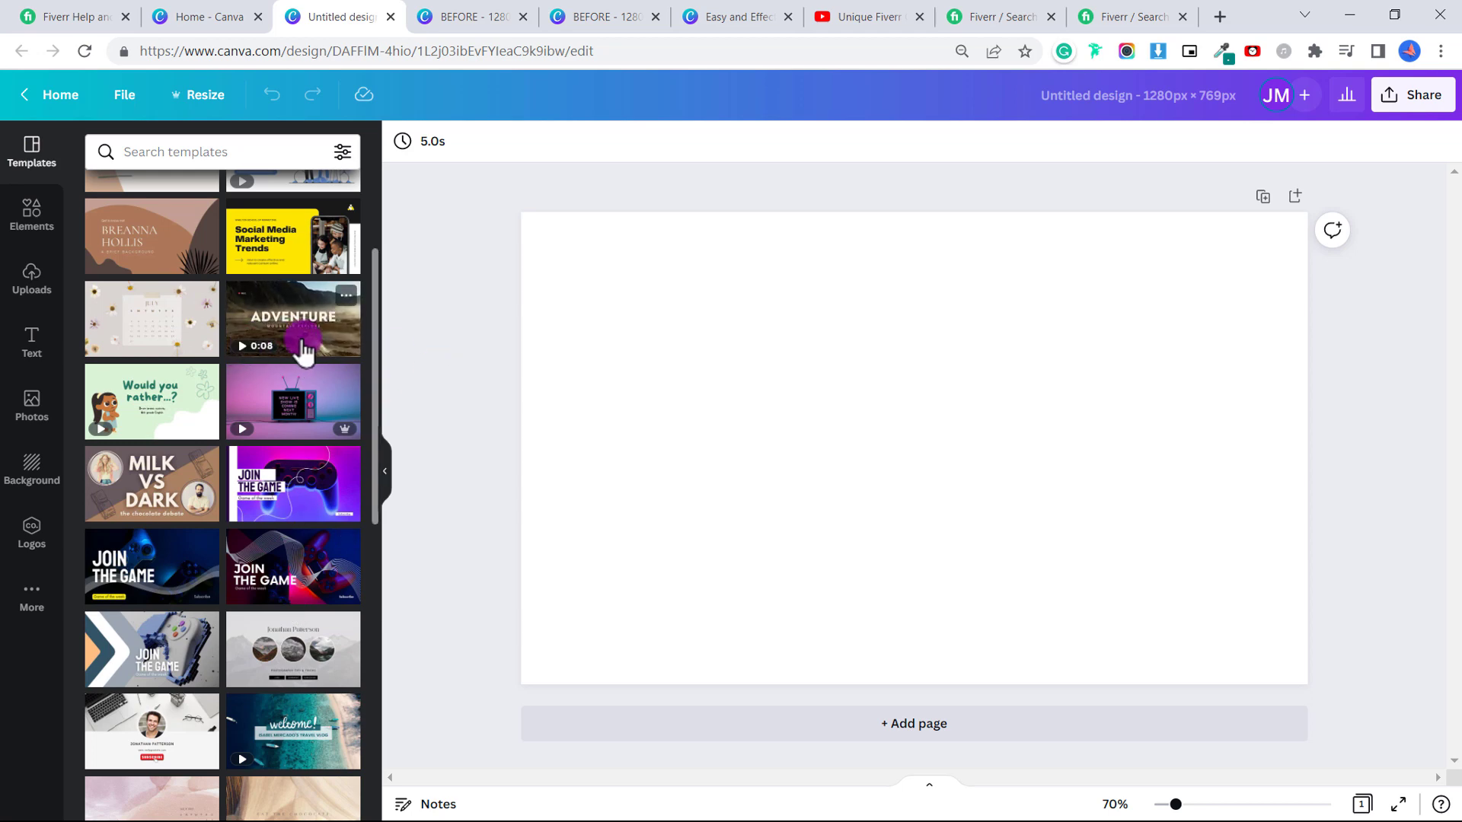
{"action": "scroll", "coordinate": [342, 336], "scroll_direction": "down", "scroll_amount": 10}
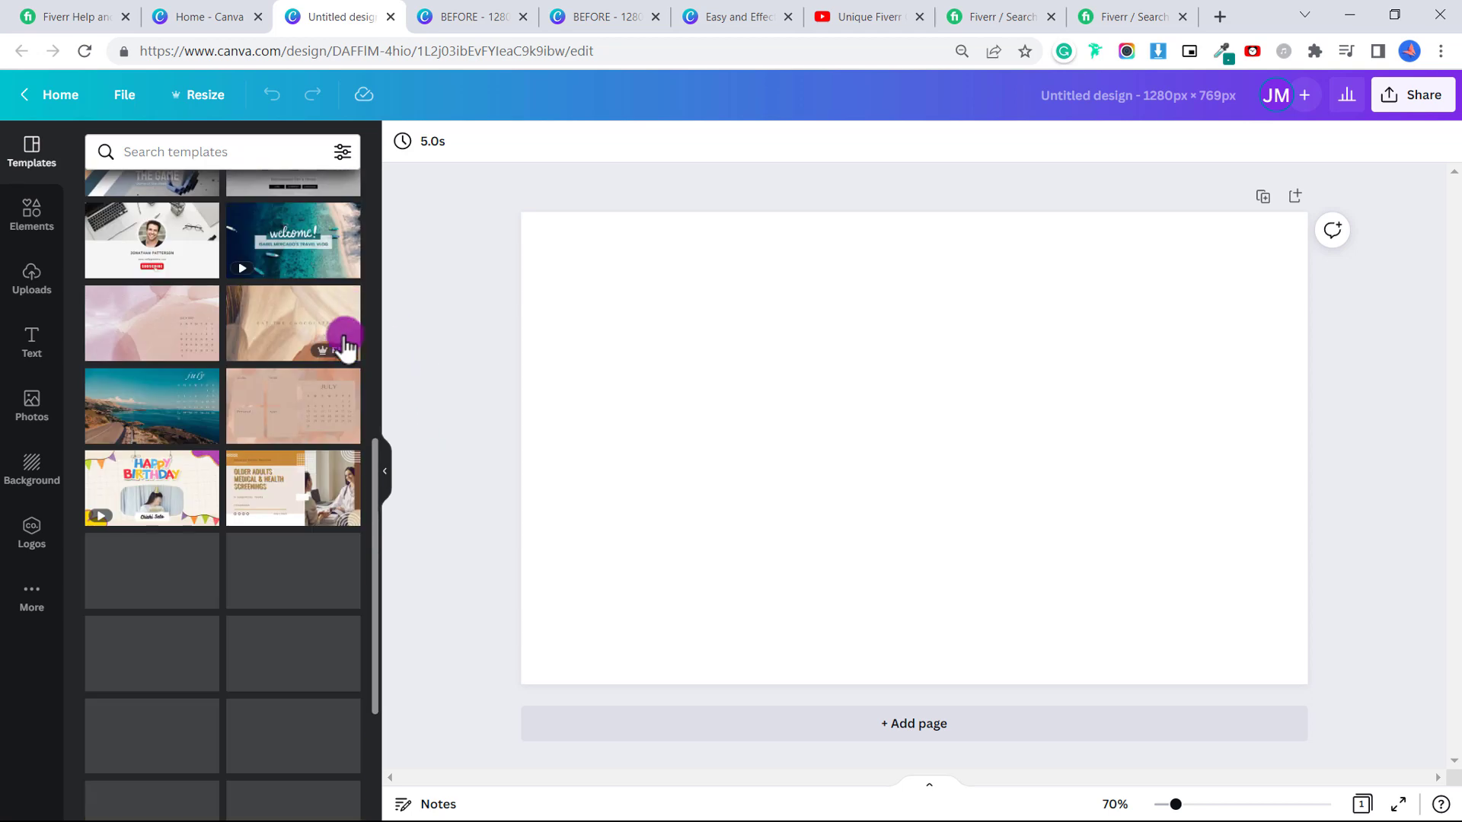
{"action": "left_click", "coordinate": [278, 152]}
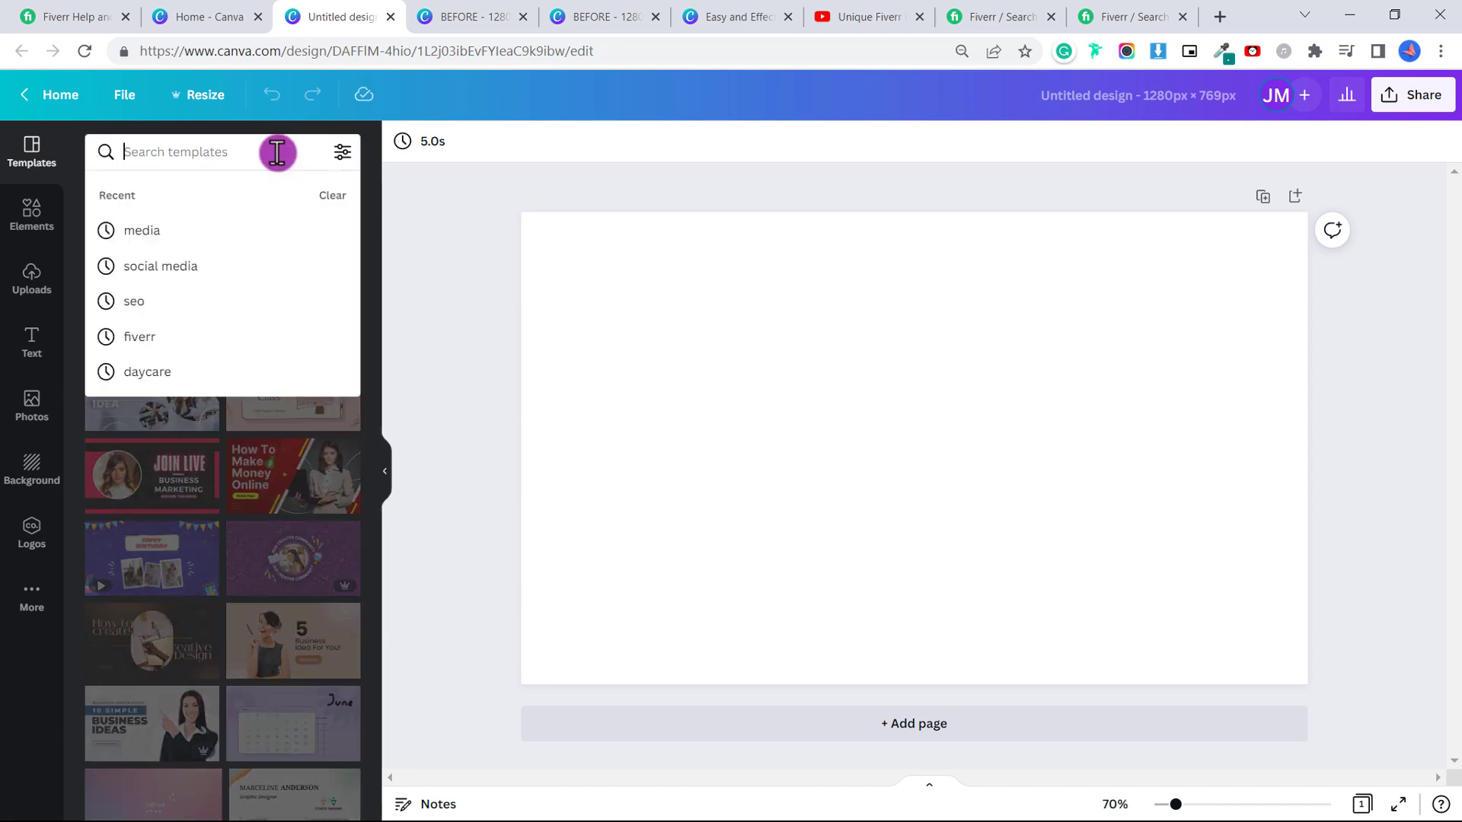
{"action": "left_click", "coordinate": [163, 229]}
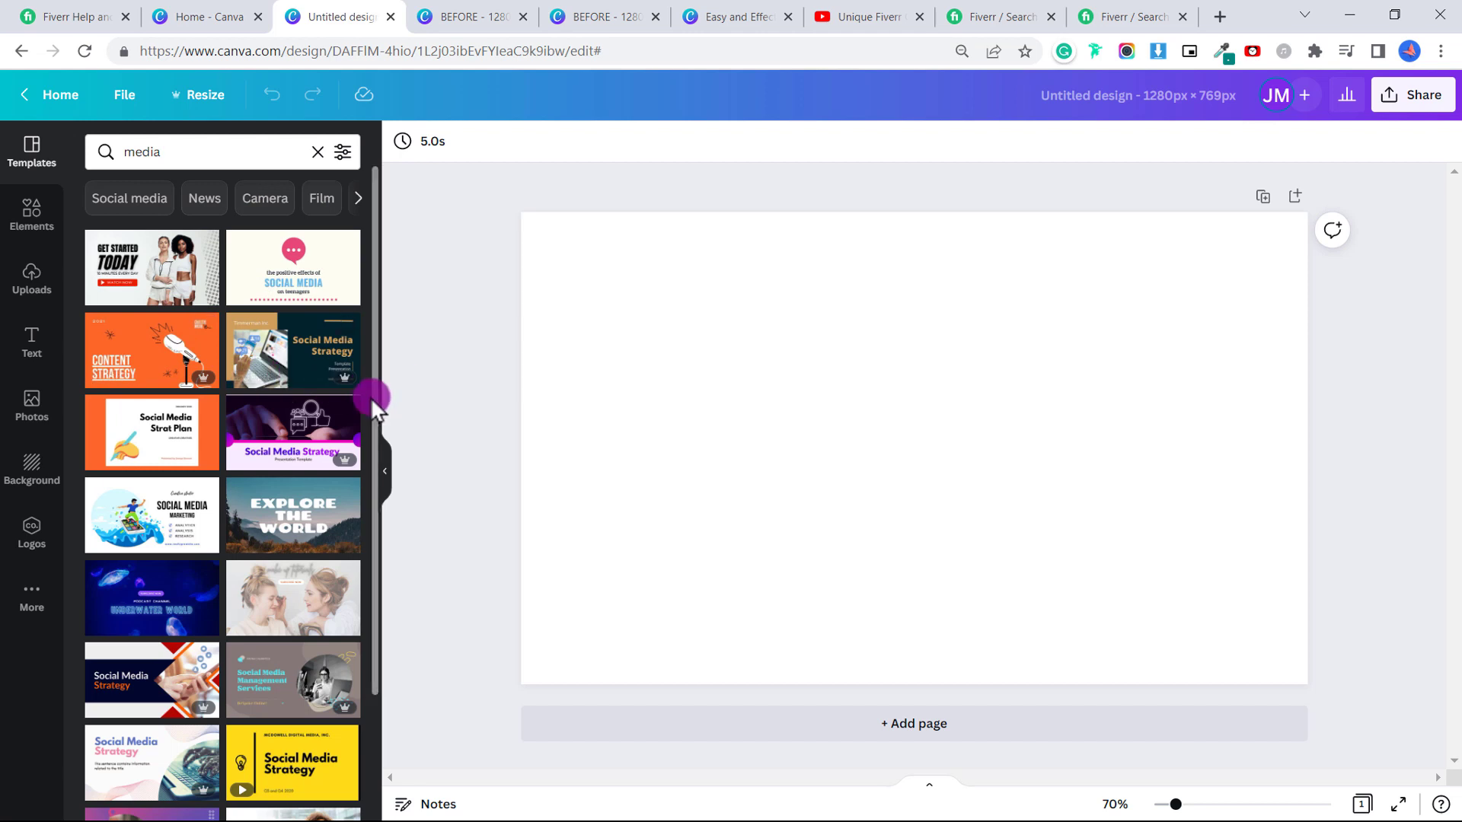
{"action": "scroll", "coordinate": [370, 396], "scroll_direction": "down", "scroll_amount": 3}
{"action": "scroll", "coordinate": [364, 392], "scroll_direction": "down", "scroll_amount": 7}
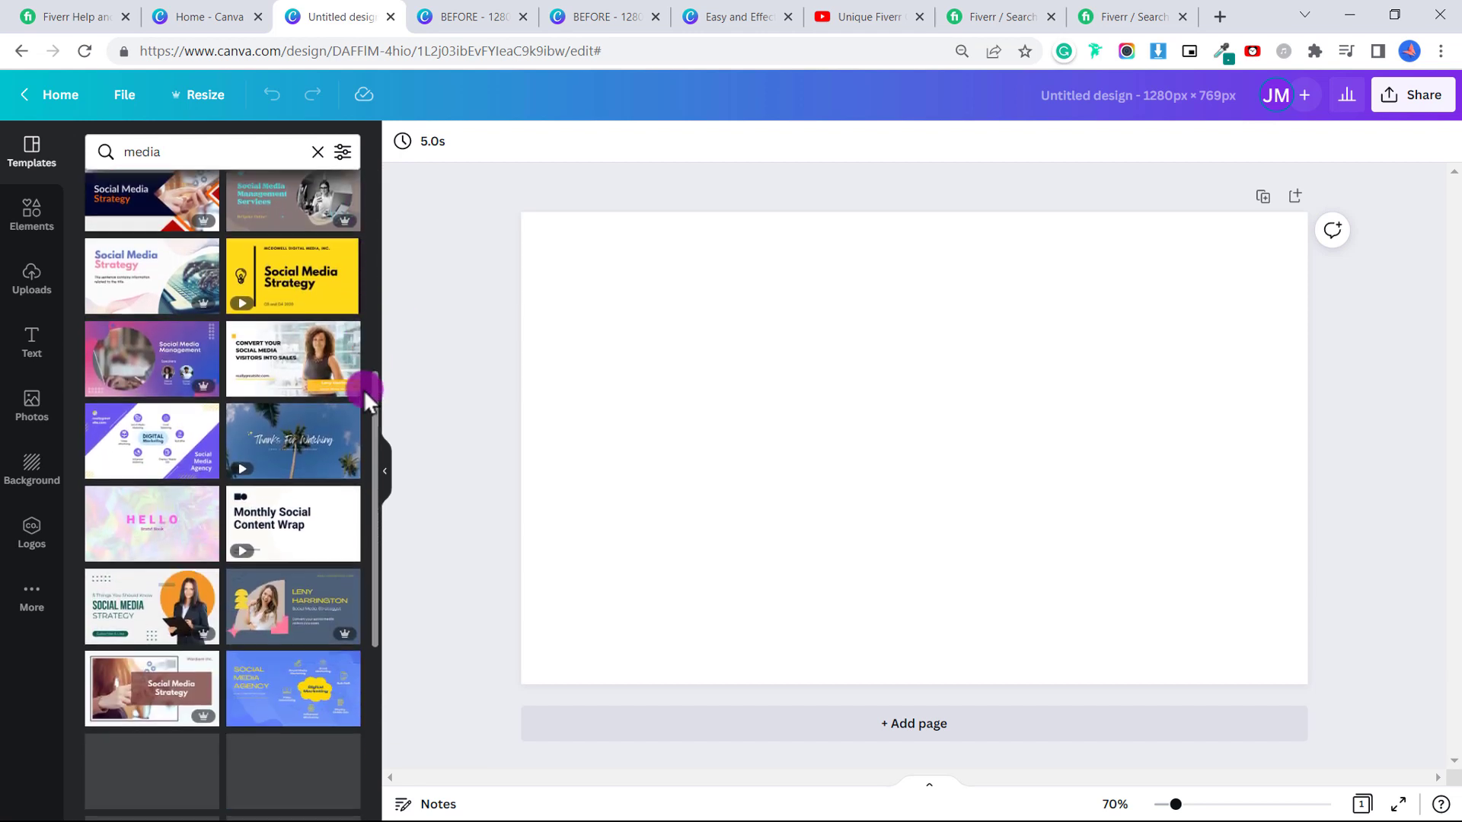
{"action": "scroll", "coordinate": [363, 389], "scroll_direction": "down", "scroll_amount": 2}
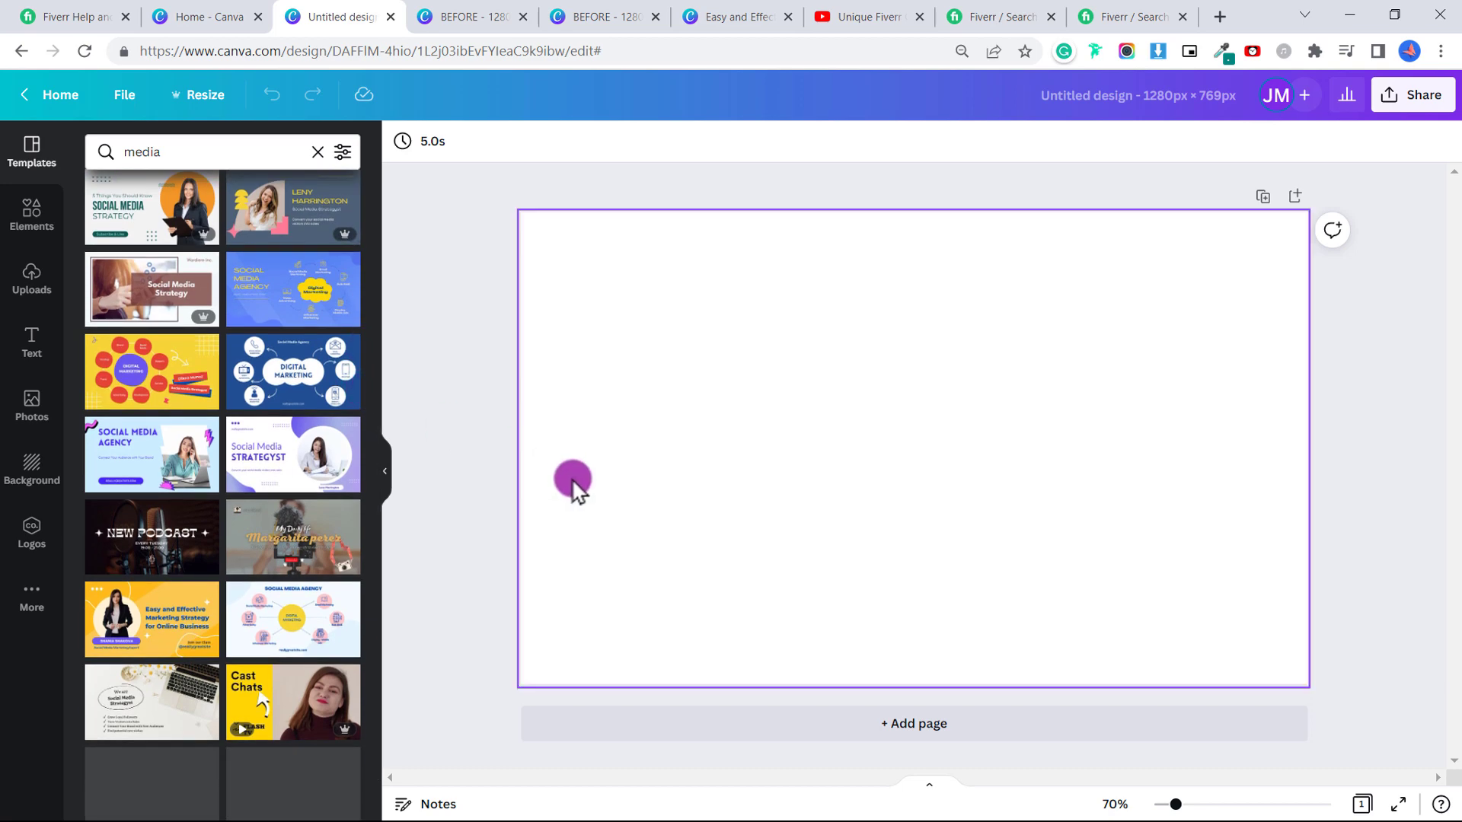
{"action": "left_click", "coordinate": [166, 631]}
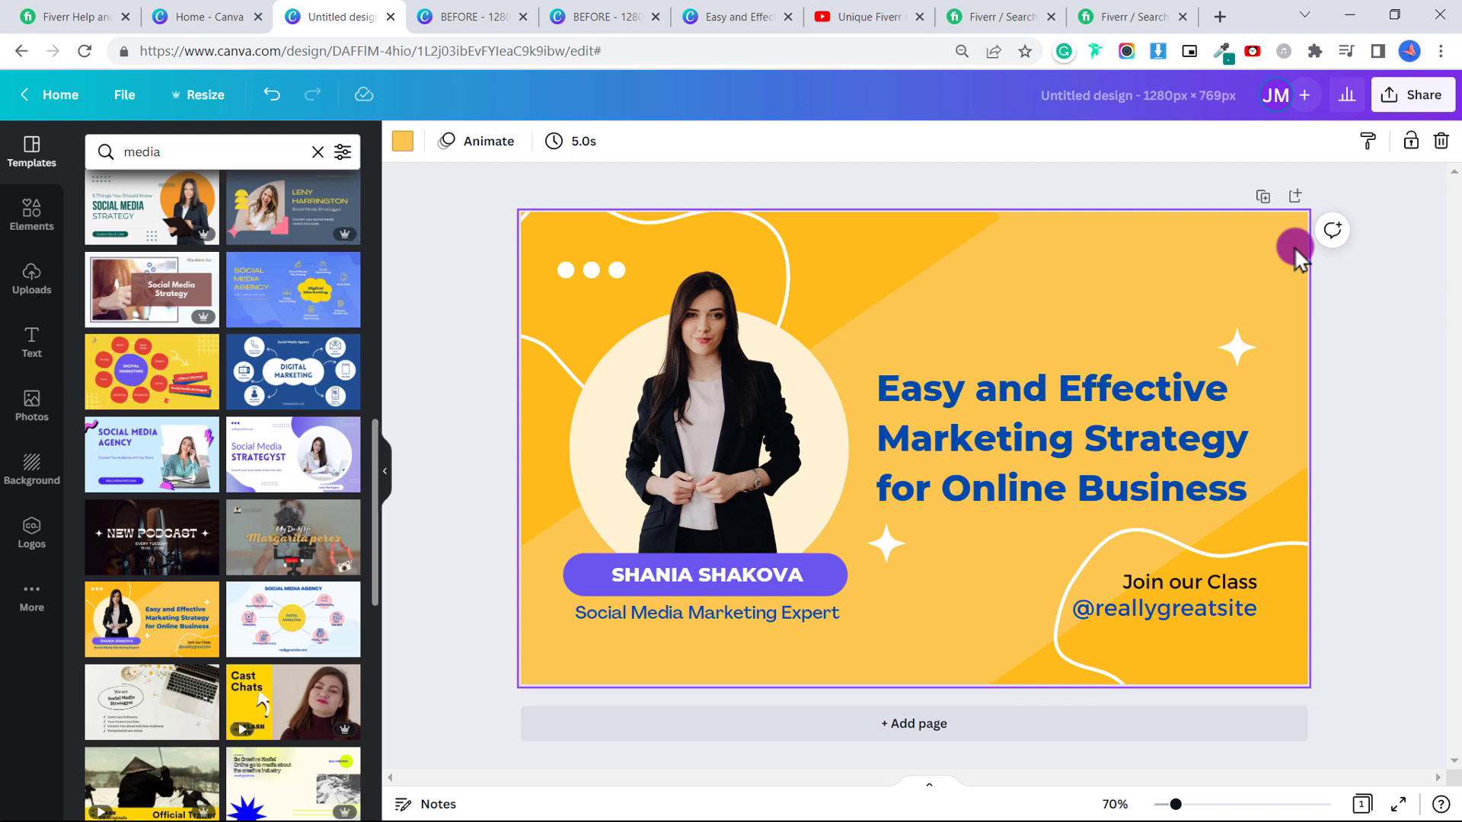
Try dark blue and violet page backgrounds, then undo back to the yellow template background.
{"action": "left_click", "coordinate": [412, 149]}
{"action": "left_click", "coordinate": [183, 240]}
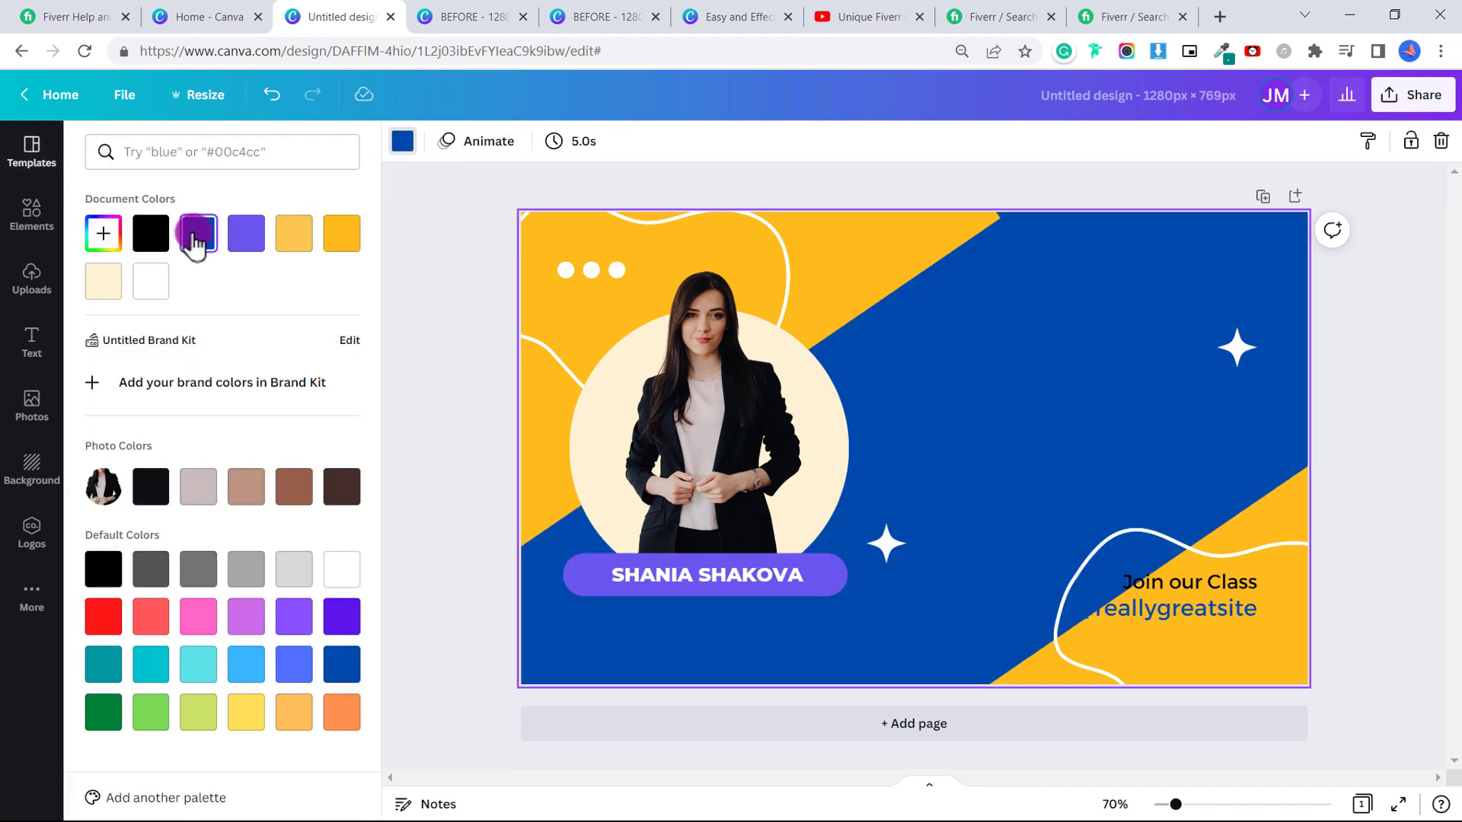
{"action": "left_click", "coordinate": [242, 238]}
{"action": "left_click", "coordinate": [272, 94]}
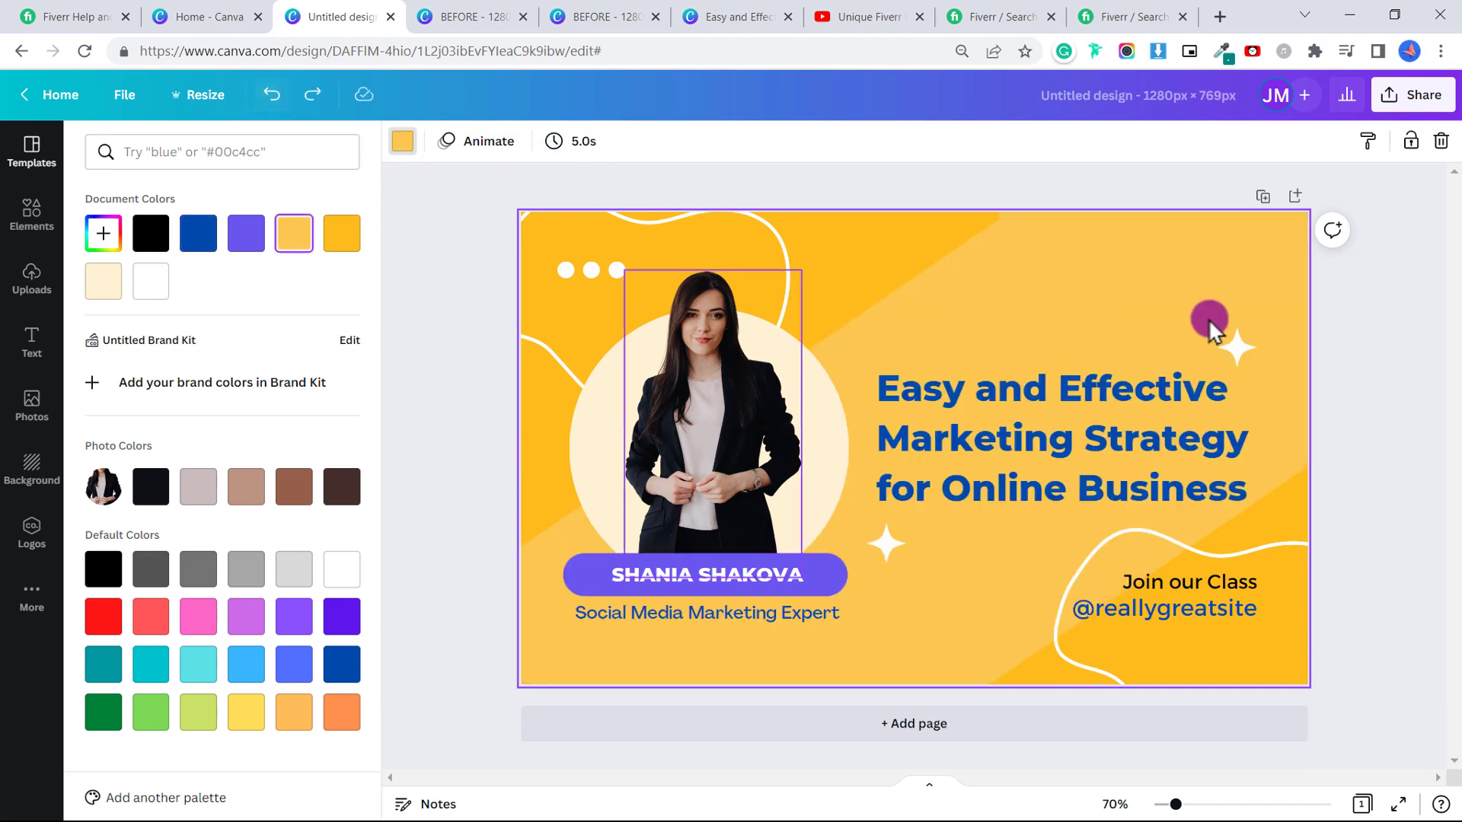
{"action": "left_click", "coordinate": [1427, 597]}
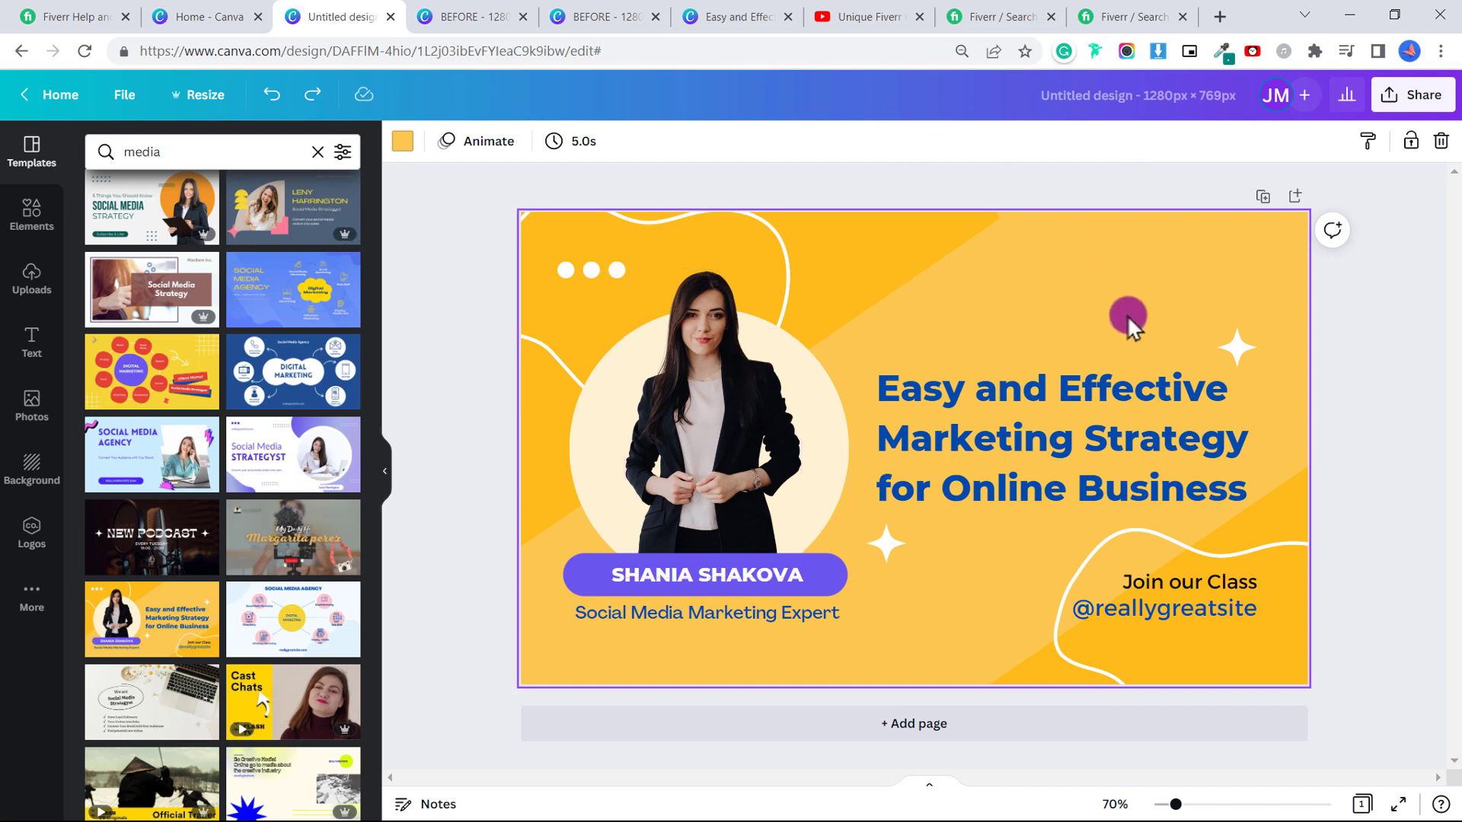
Replace the sample name in the pill with the new person's name.
{"action": "left_click", "coordinate": [755, 582]}
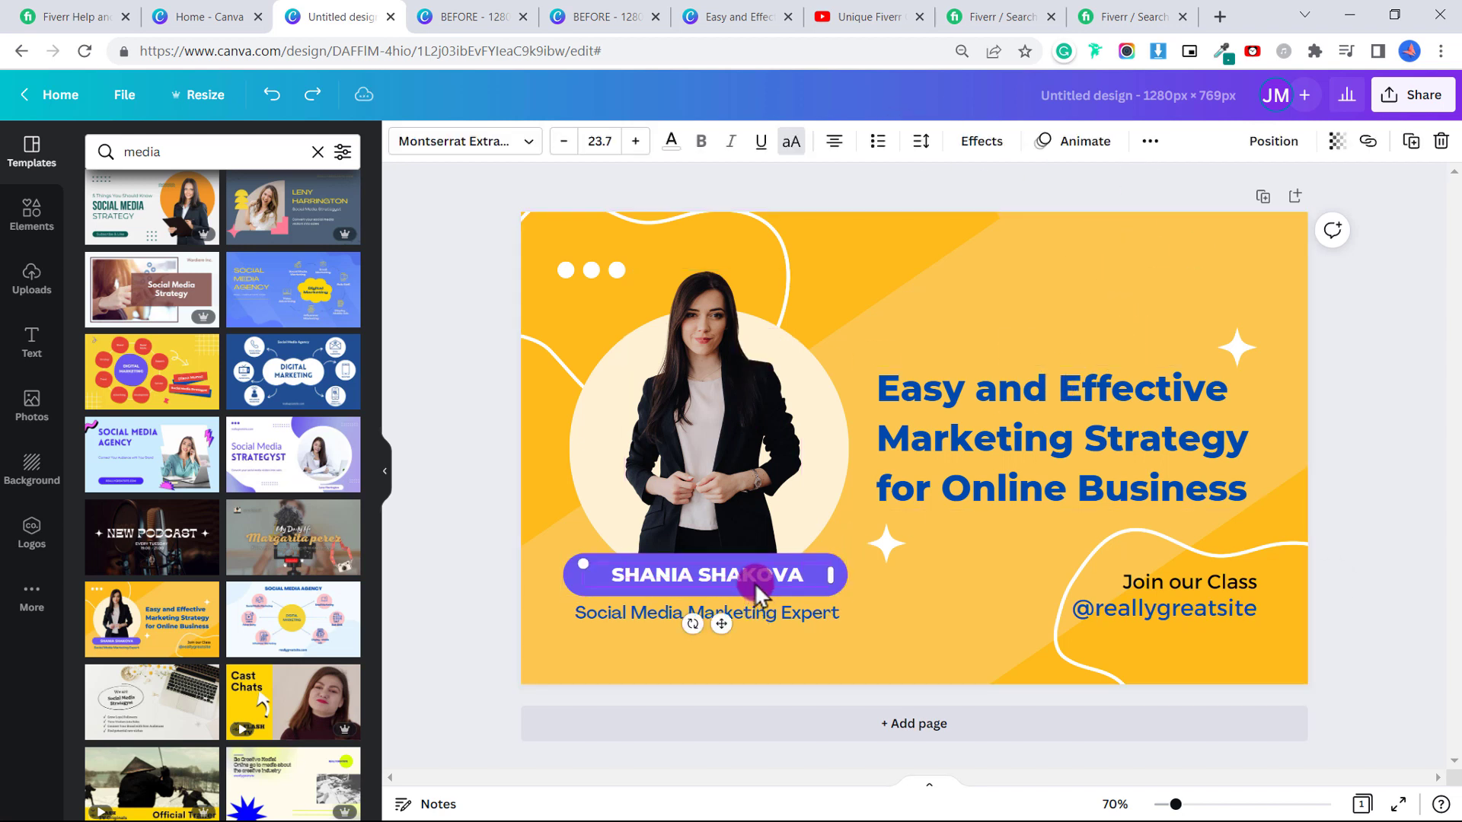
{"action": "left_click_drag", "start_coordinate": [796, 579], "coordinate": [618, 579]}
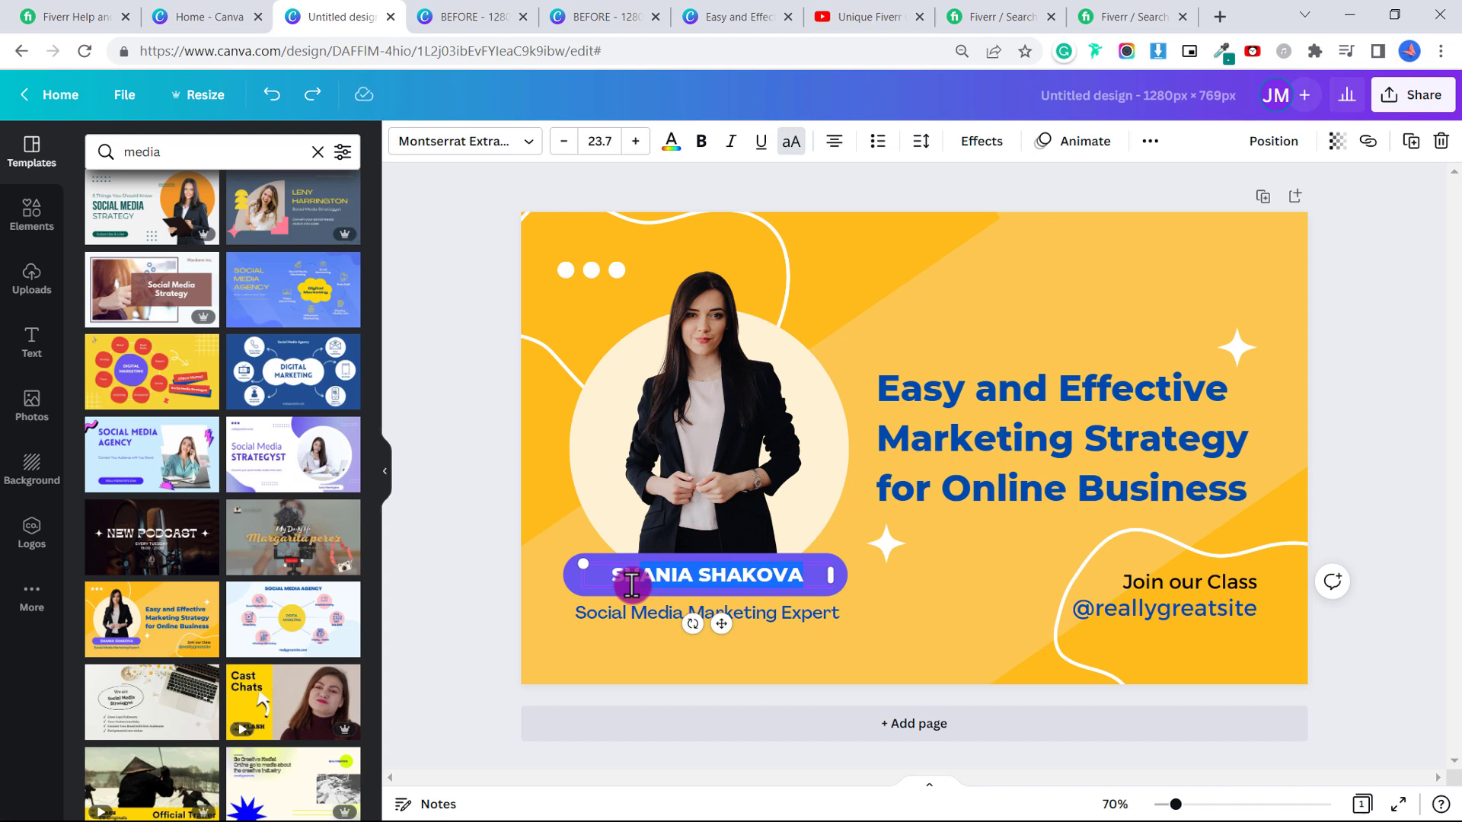
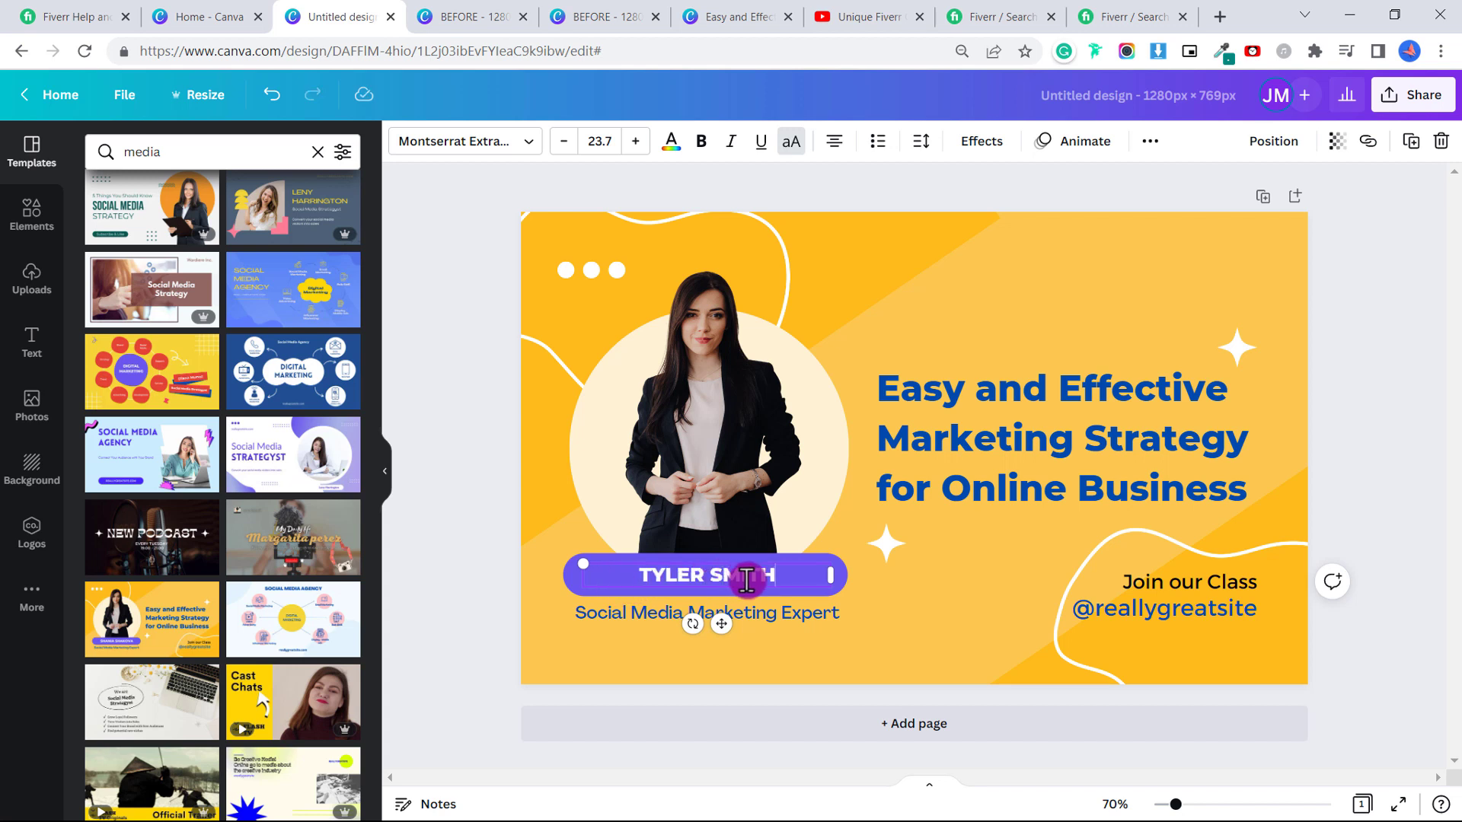
{"action": "left_click", "coordinate": [988, 593]}
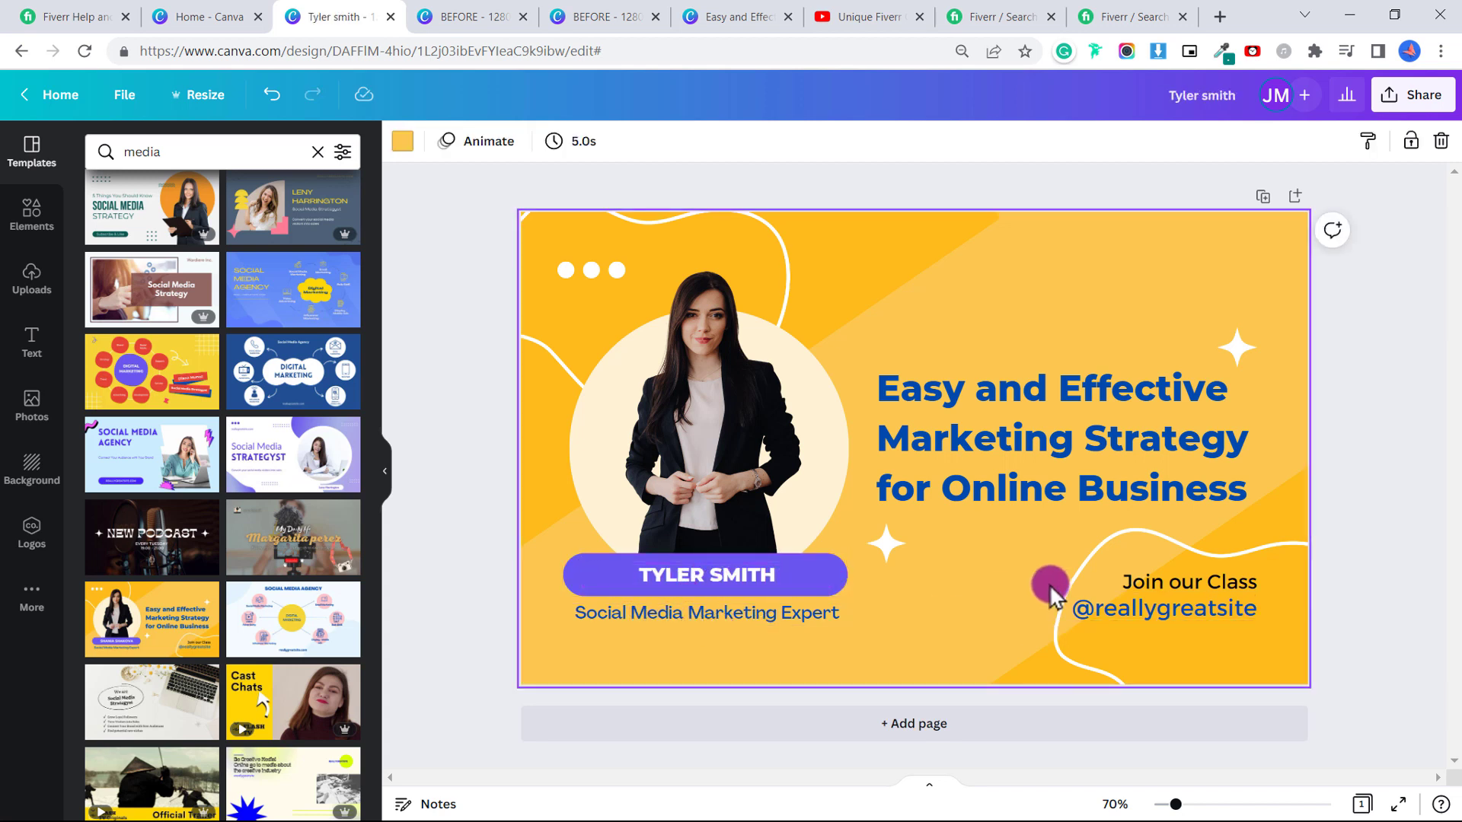
{"action": "left_click", "coordinate": [1179, 606]}
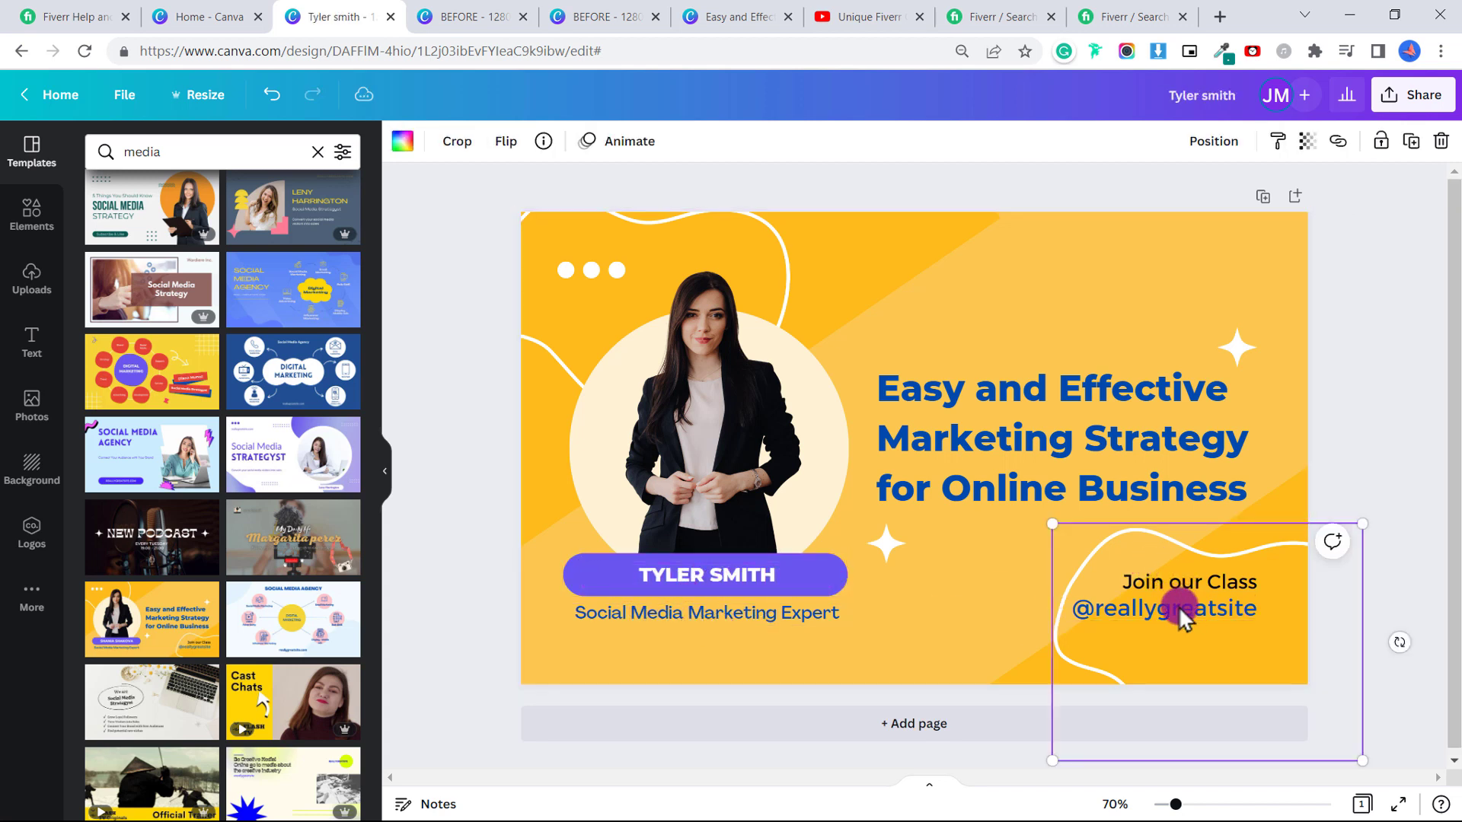
{"action": "left_click", "coordinate": [1100, 612]}
{"action": "left_click", "coordinate": [1048, 600]}
{"action": "left_click", "coordinate": [1086, 601]}
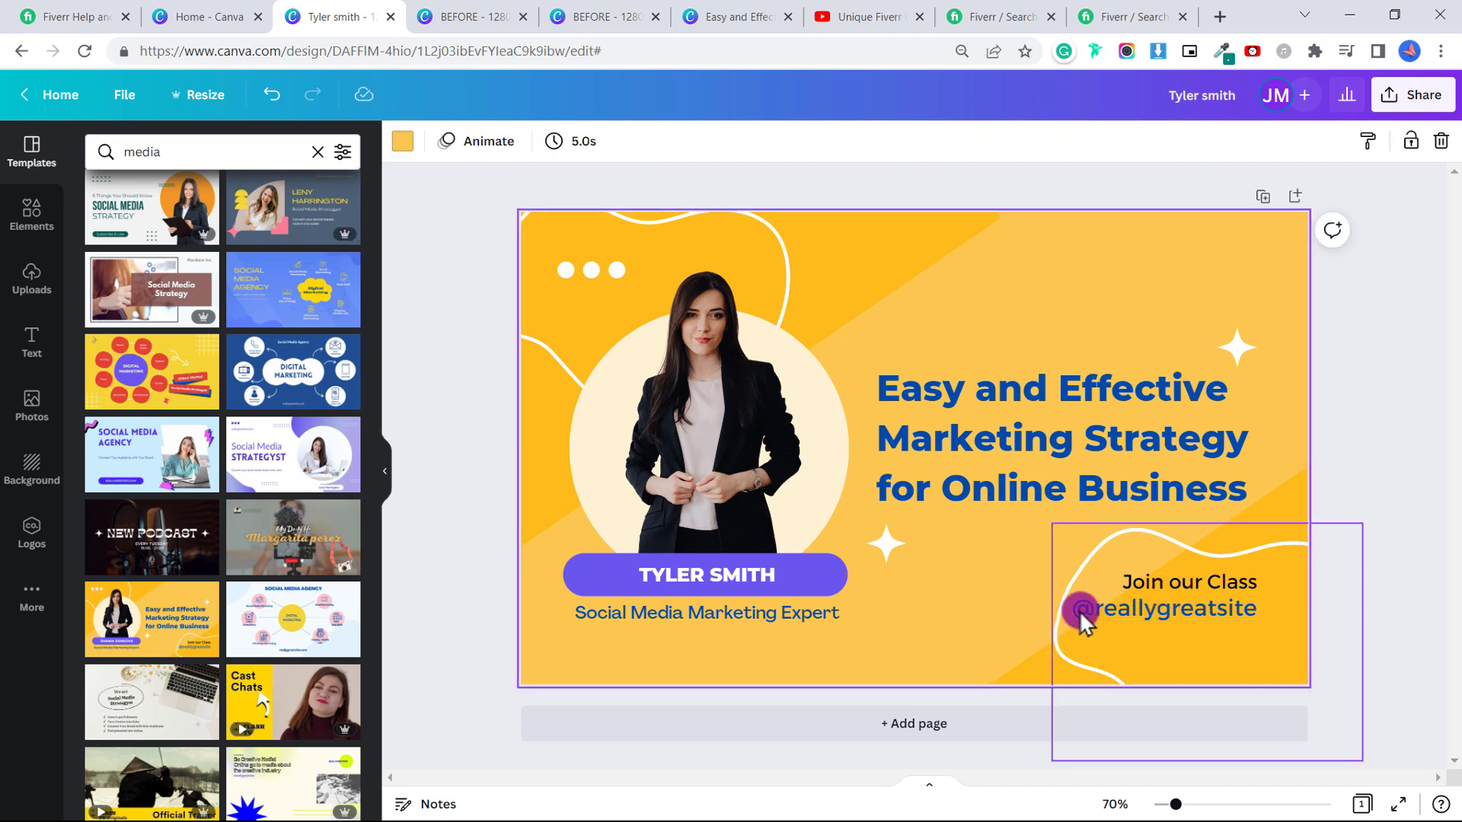
{"action": "left_click", "coordinate": [1051, 605]}
{"action": "left_click", "coordinate": [1051, 605]}
{"action": "key", "text": "Delete"}
{"action": "left_click", "coordinate": [1096, 594]}
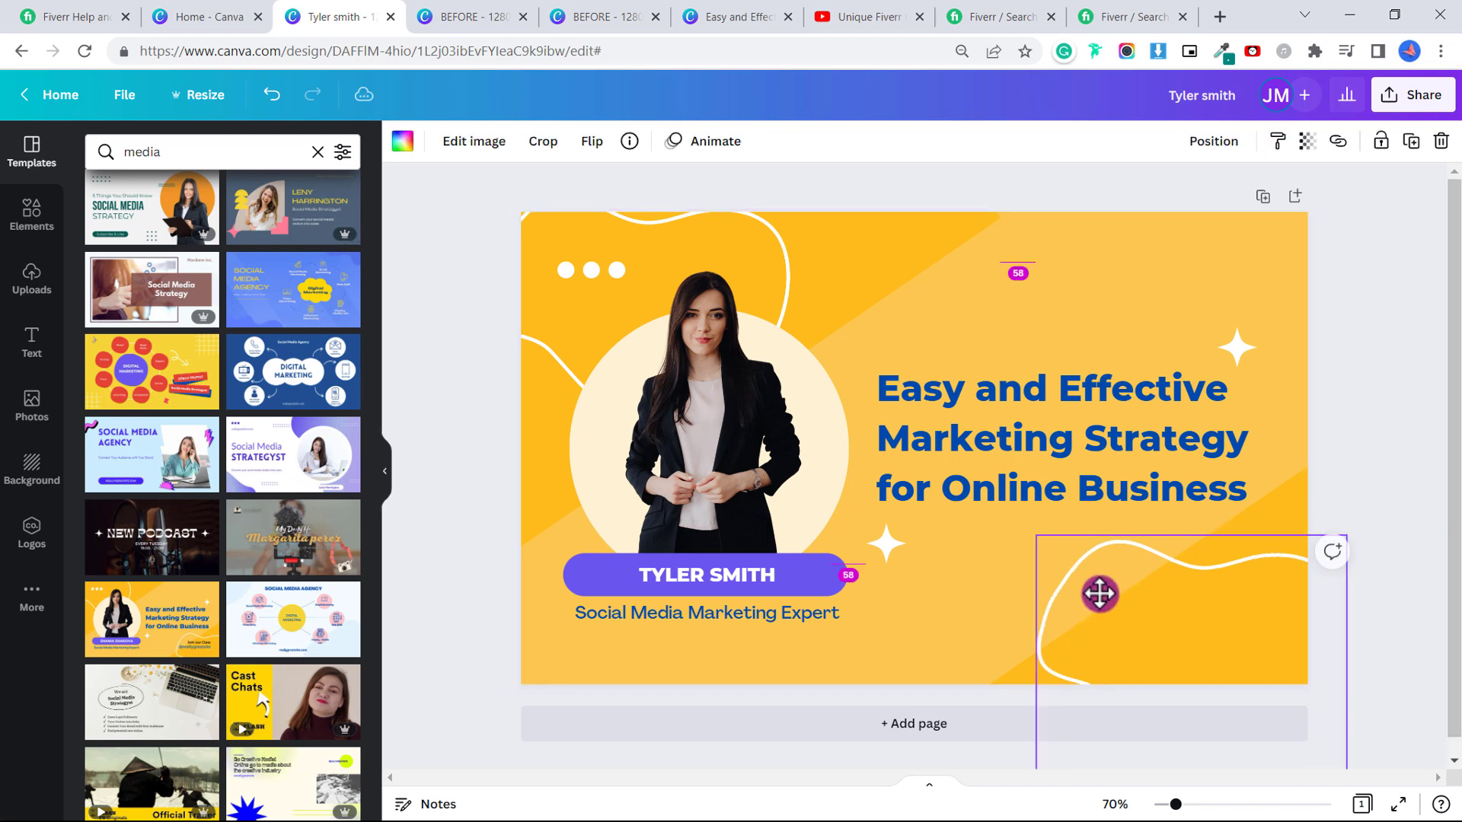
{"action": "left_click", "coordinate": [707, 435]}
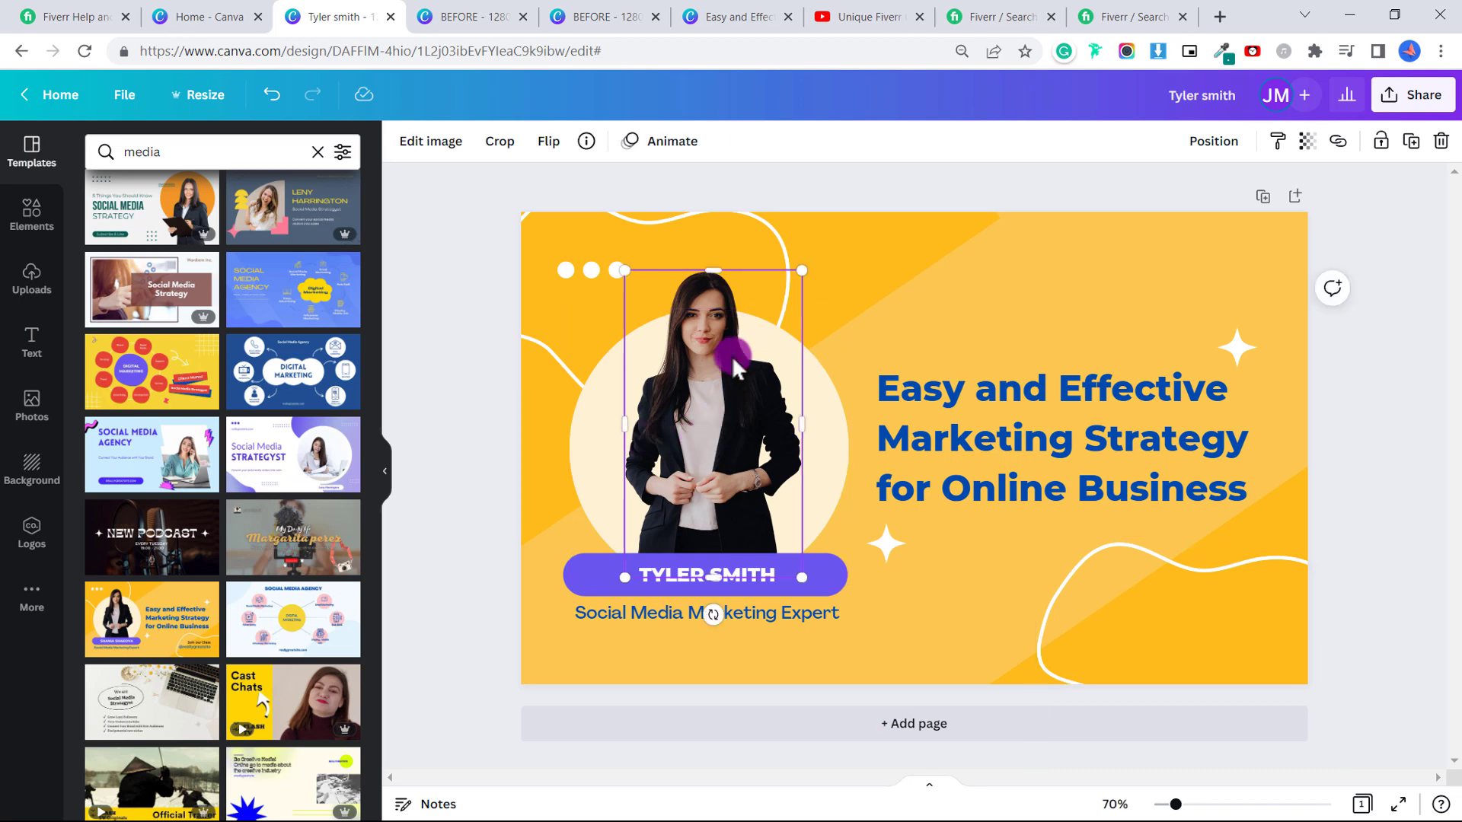
Delete the woman's photo and place the uploaded curly-haired man's photo on the page.
{"action": "key", "text": "Delete"}
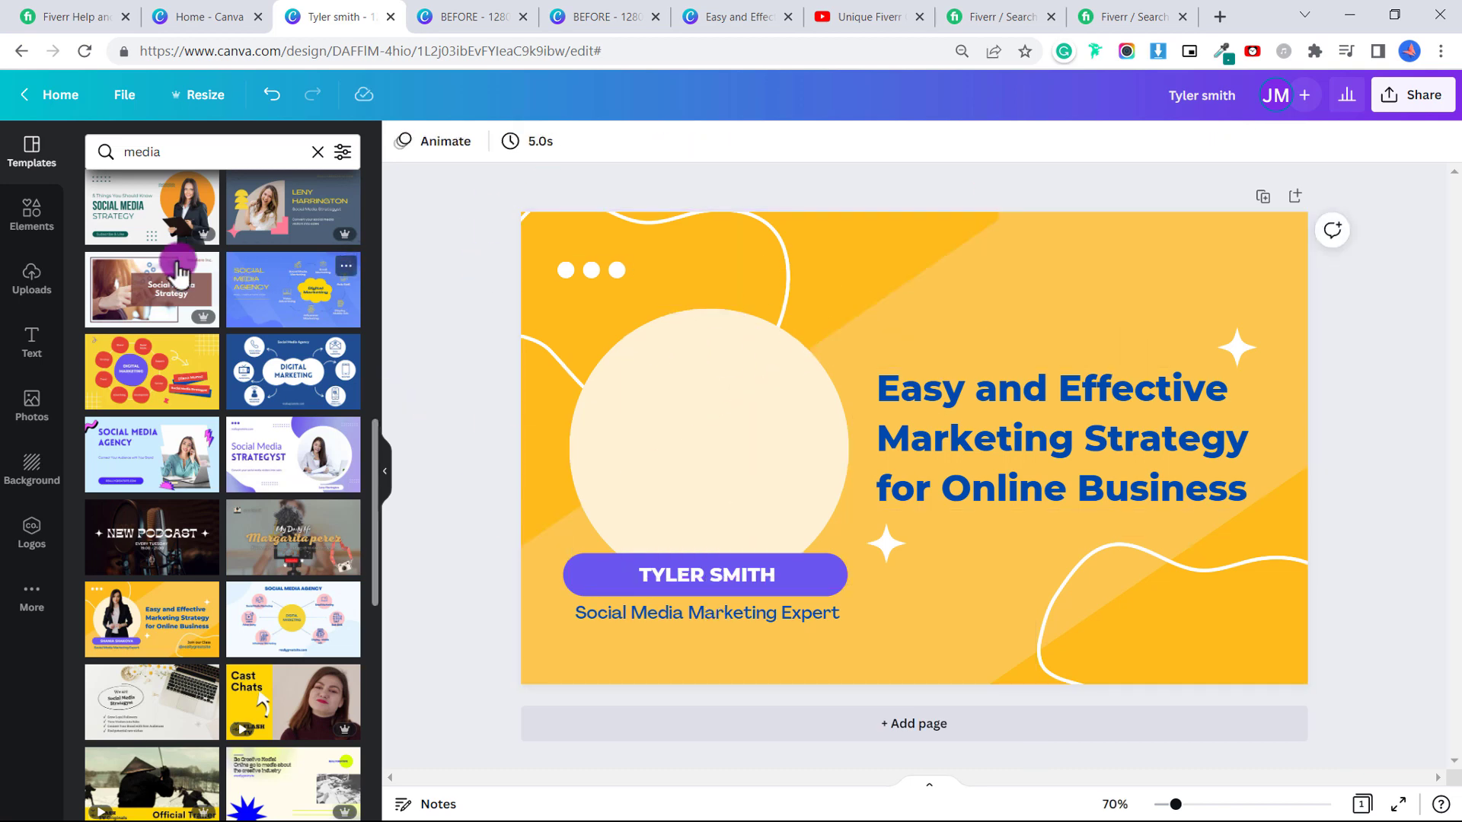
{"action": "left_click", "coordinate": [30, 274]}
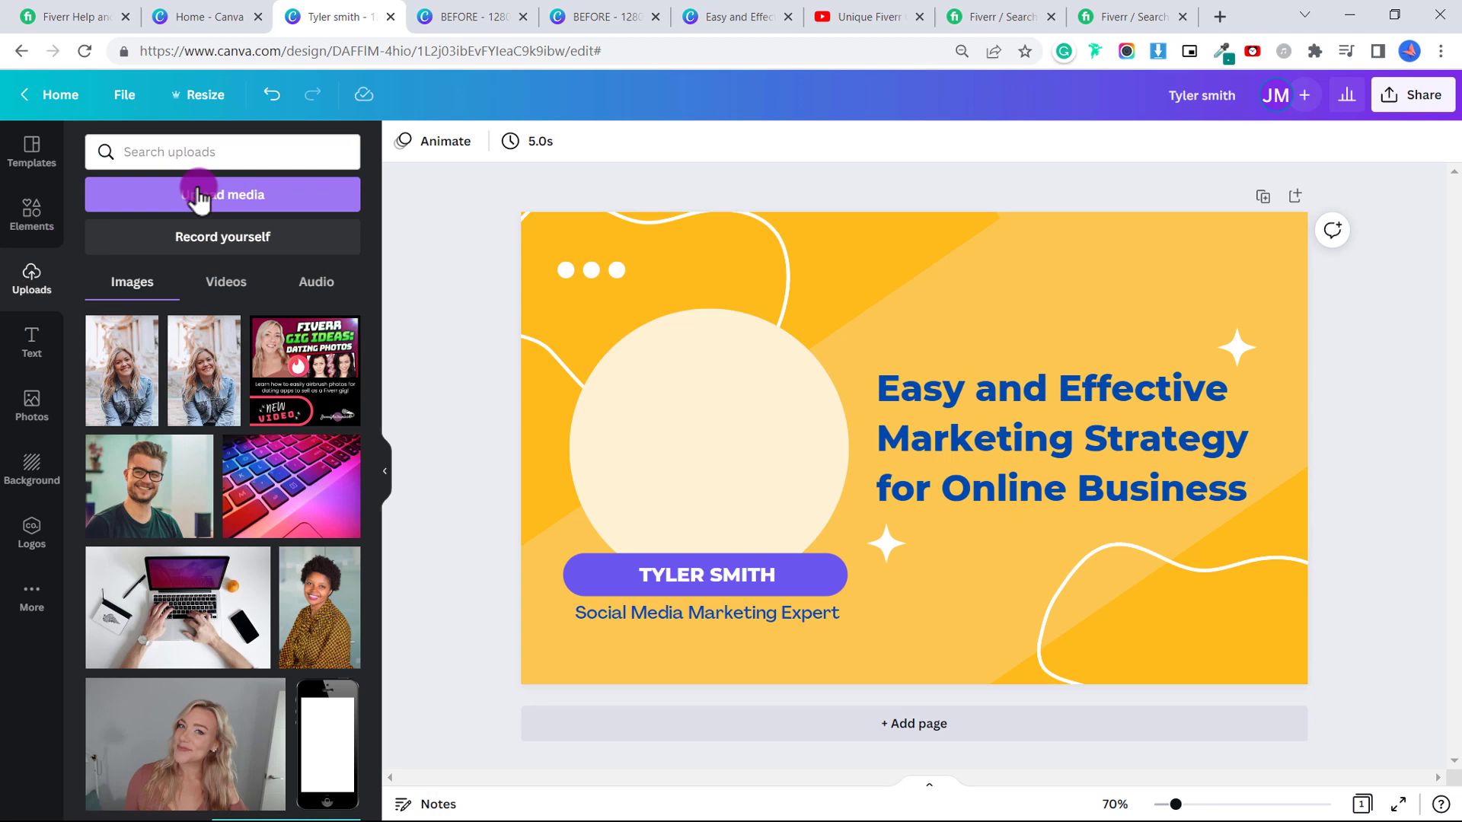
{"action": "left_click", "coordinate": [198, 196]}
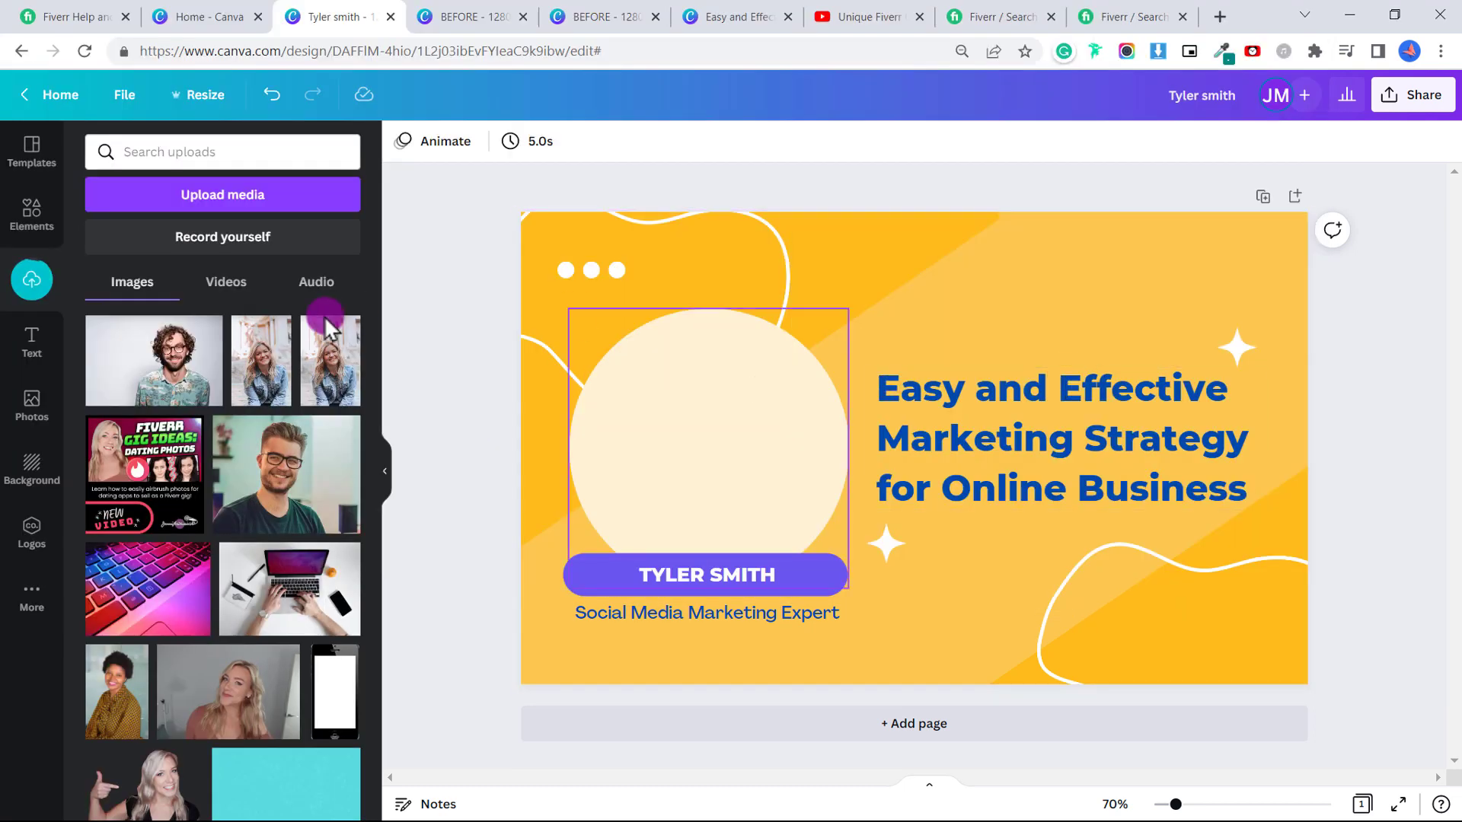
{"action": "left_click_drag", "start_coordinate": [189, 358], "coordinate": [621, 400]}
Crop both sides of the man's photo and move it over the cream circle.
{"action": "left_click", "coordinate": [495, 144]}
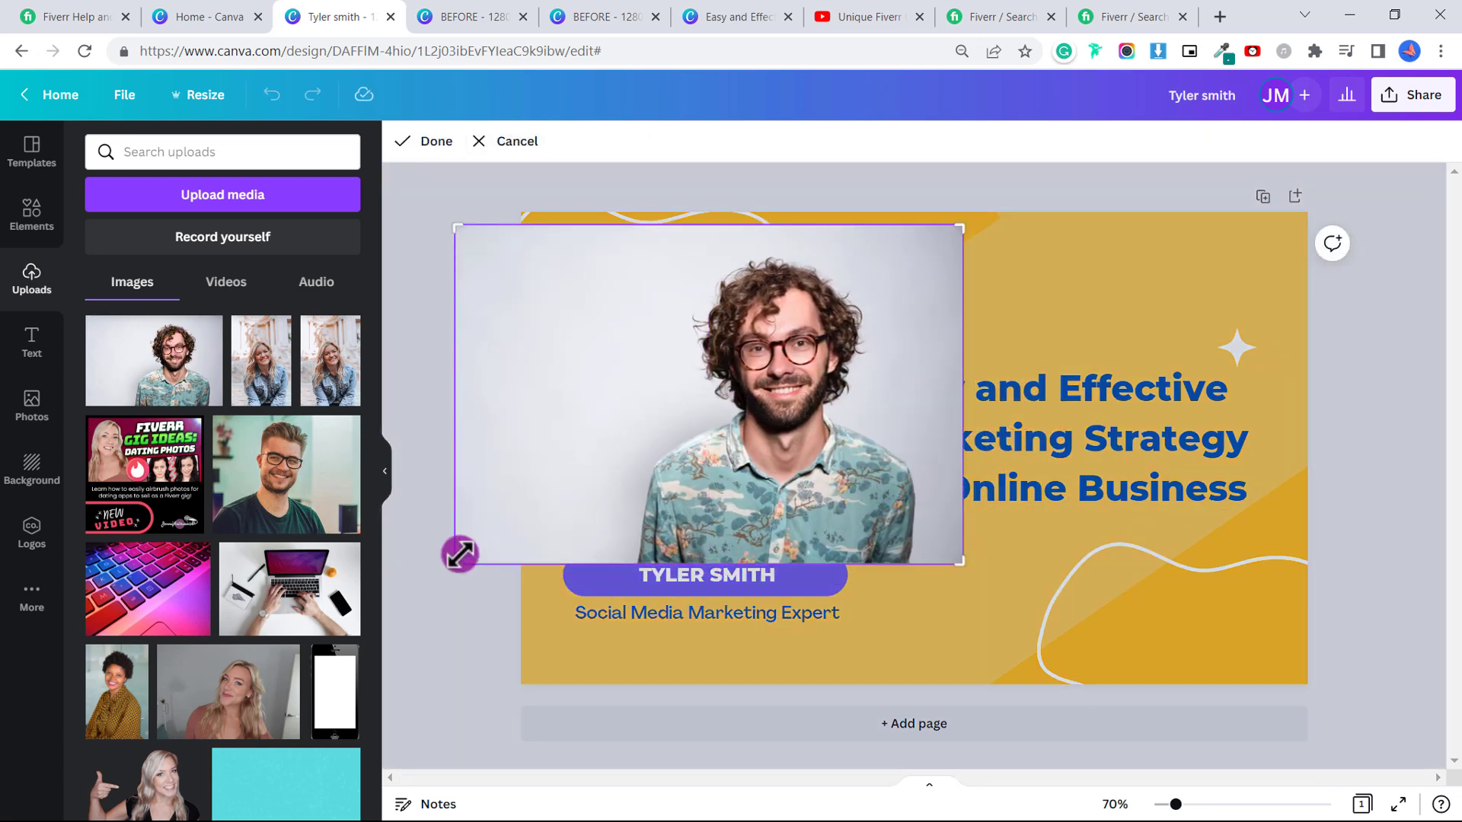
{"action": "left_click_drag", "start_coordinate": [477, 561], "coordinate": [628, 563]}
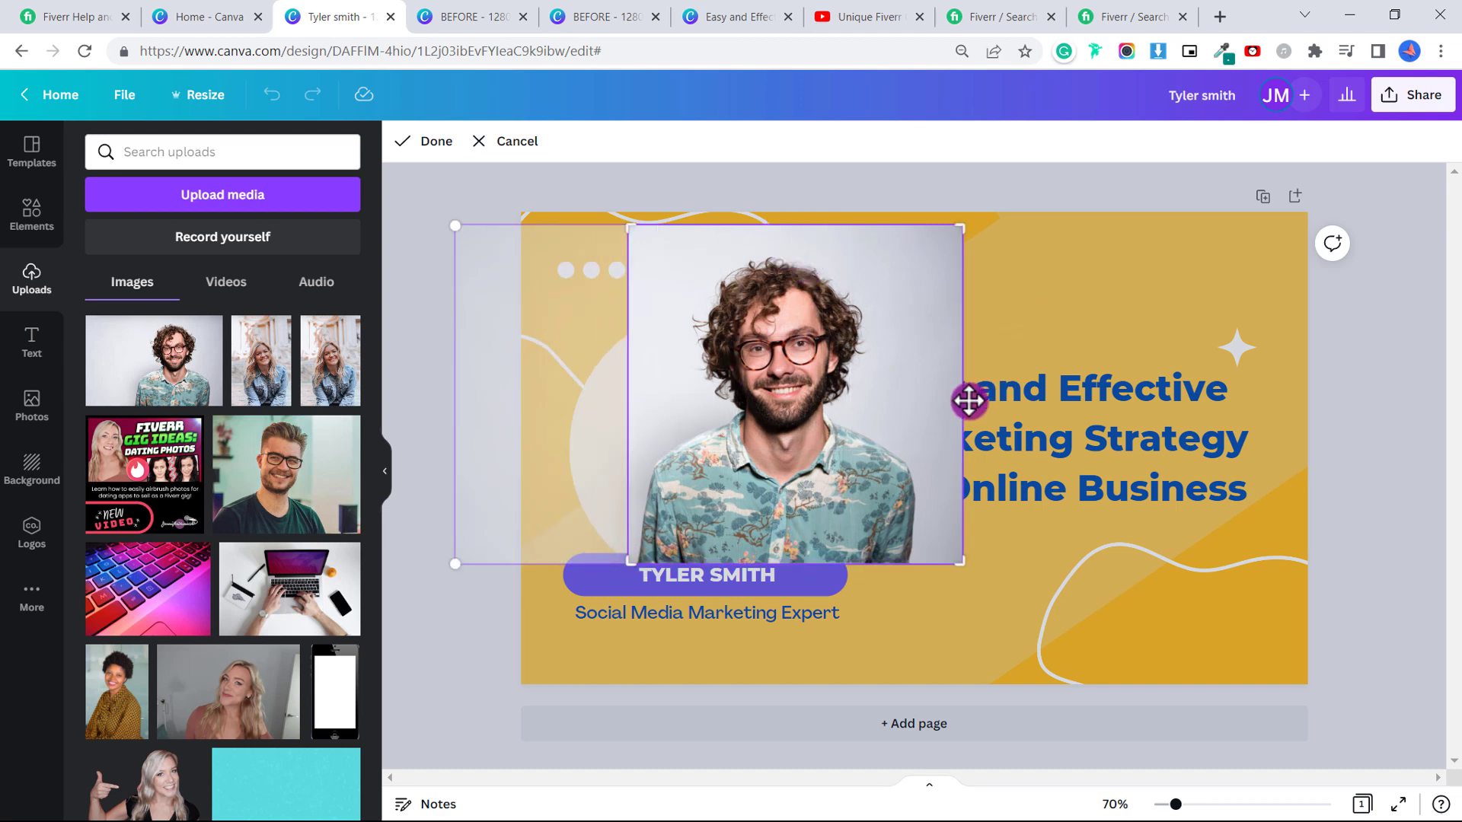
{"action": "left_click_drag", "start_coordinate": [955, 562], "coordinate": [931, 563]}
{"action": "left_click", "coordinate": [973, 606]}
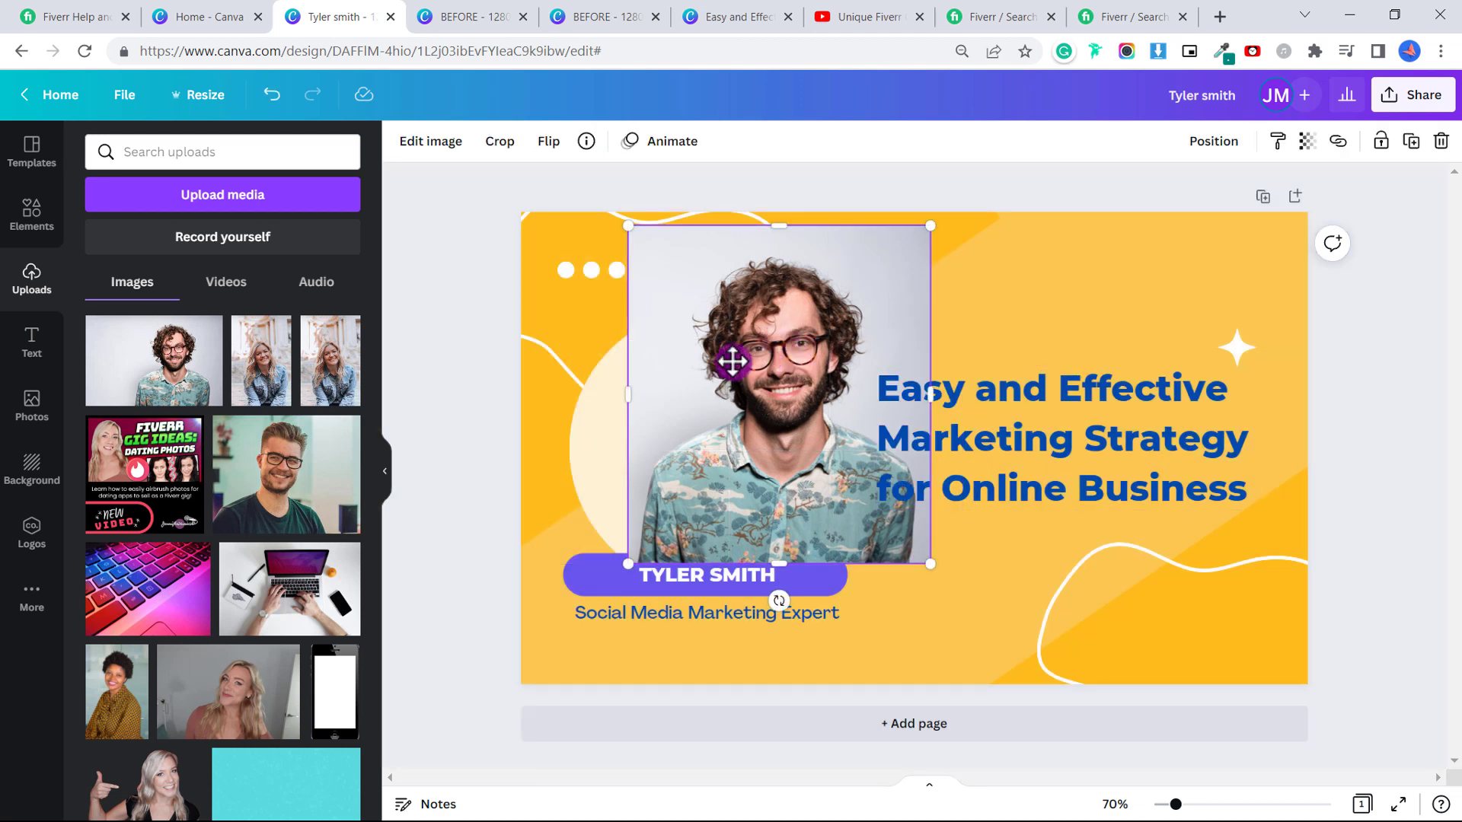
{"action": "mouse_move", "coordinate": [733, 361]}
{"action": "left_mouse_down"}
{"action": "mouse_move", "coordinate": [718, 342]}
{"action": "mouse_move", "coordinate": [725, 360]}
{"action": "left_mouse_up"}
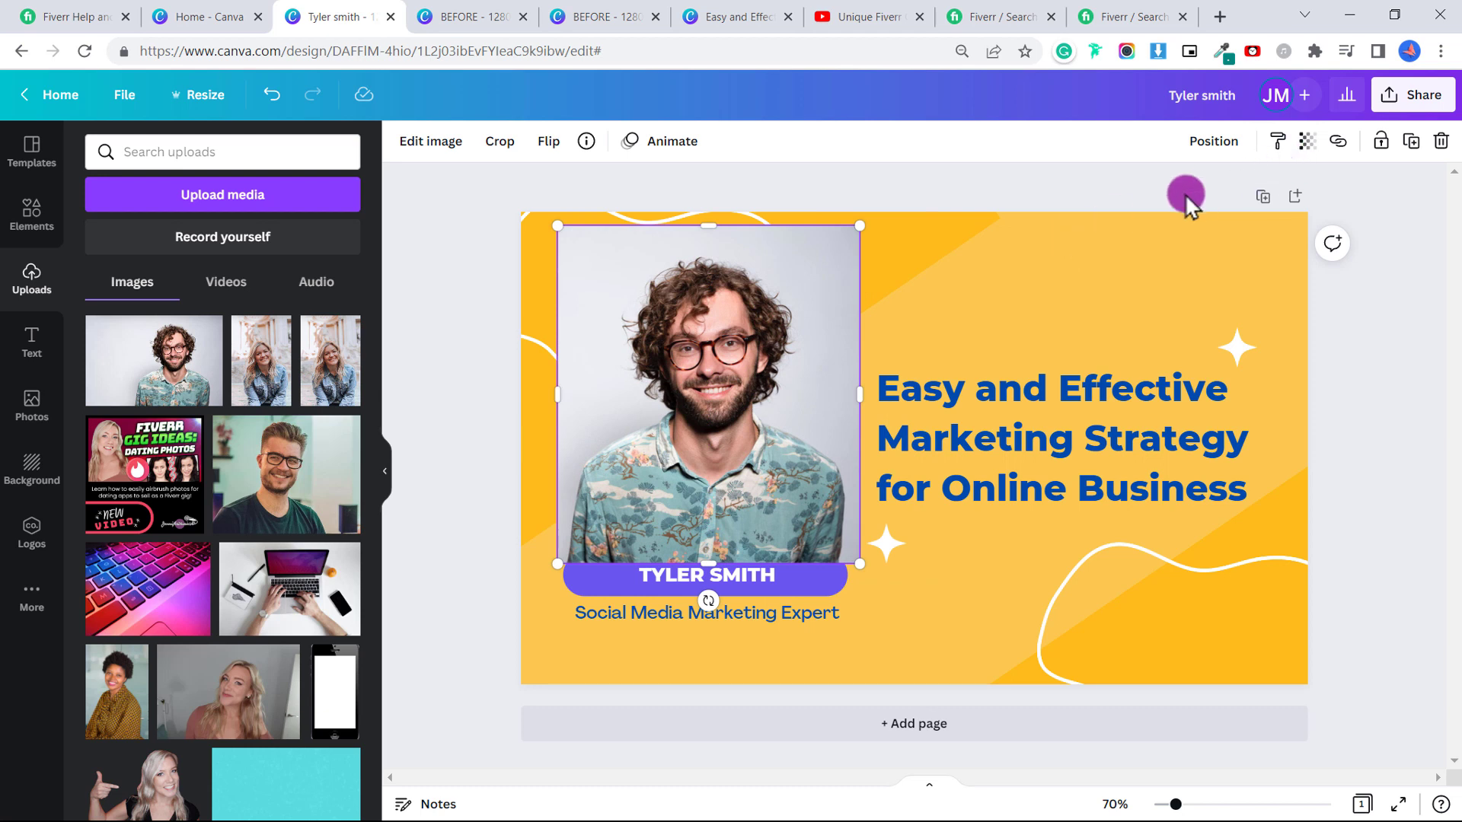
Apply Background Remover to the man's photo, then enlarge and nudge the cut-out slightly.
{"action": "left_click", "coordinate": [431, 143]}
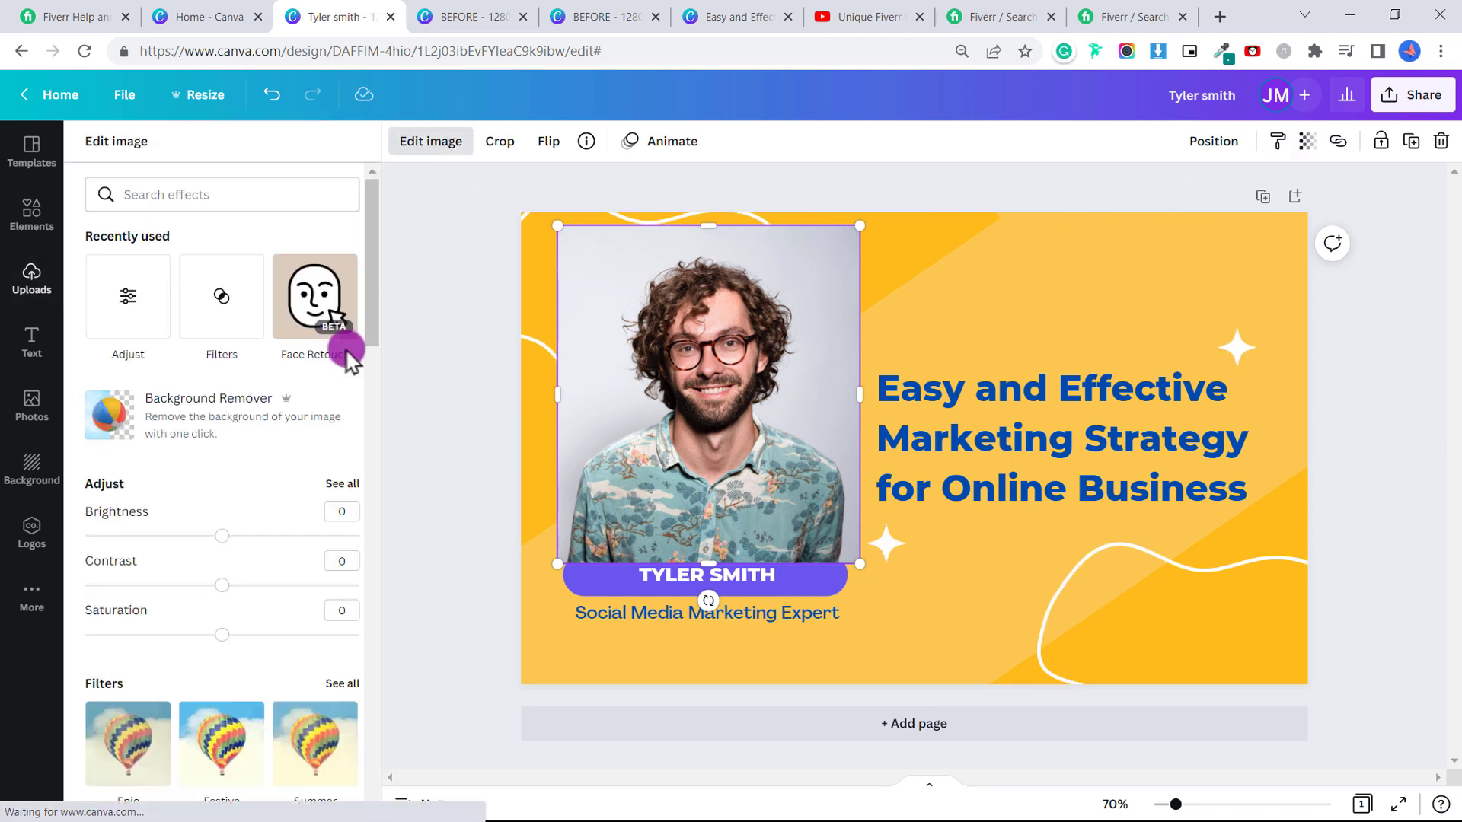
{"action": "left_click", "coordinate": [208, 417]}
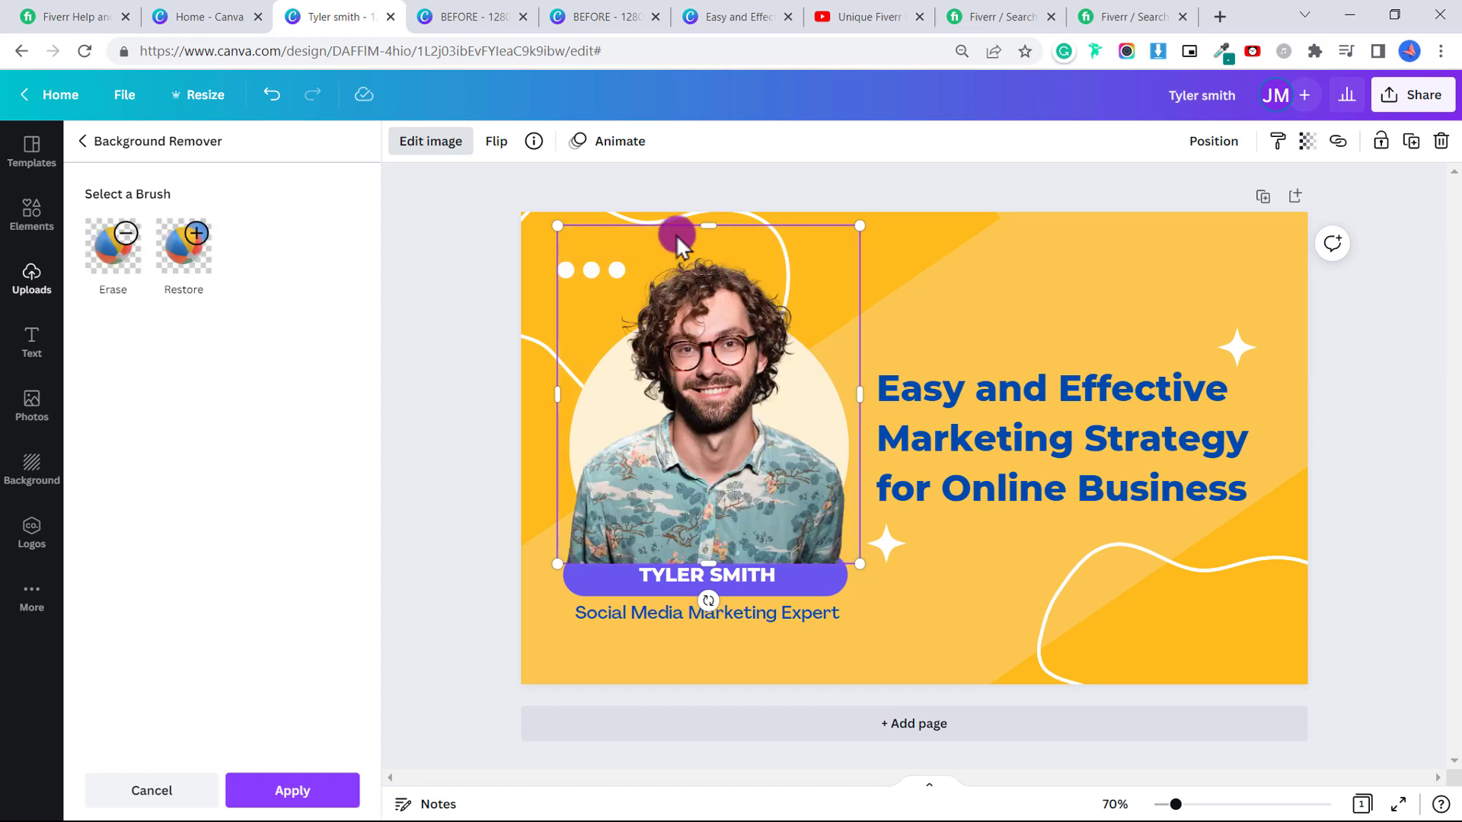
{"action": "left_click", "coordinate": [294, 792]}
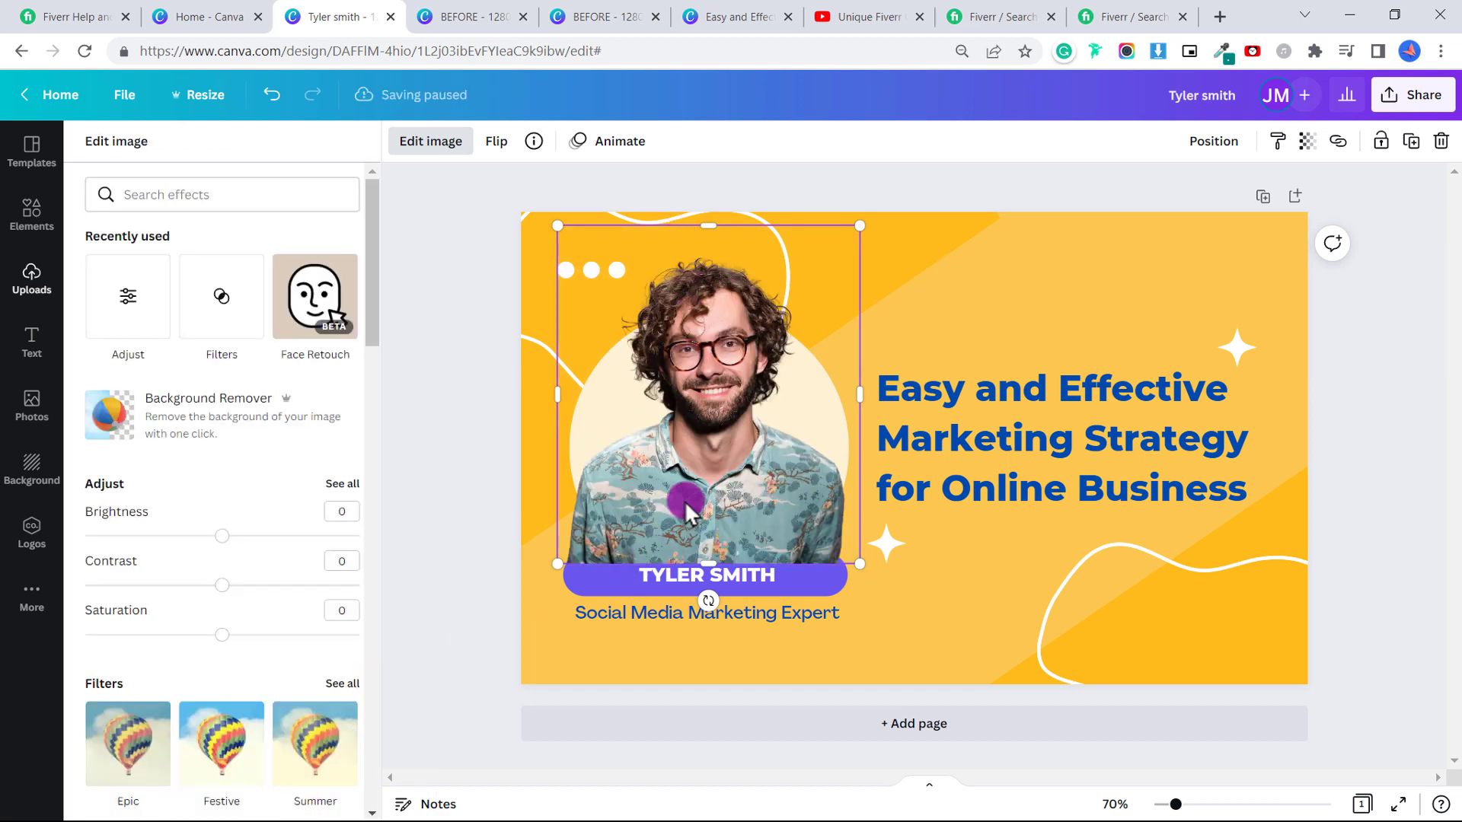
{"action": "left_click_drag", "start_coordinate": [558, 225], "coordinate": [532, 197]}
{"action": "left_click_drag", "start_coordinate": [665, 355], "coordinate": [671, 361]}
Move the name pill and subtitle lower, centre the name text, and enlarge the man's photo.
{"action": "left_click", "coordinate": [953, 607]}
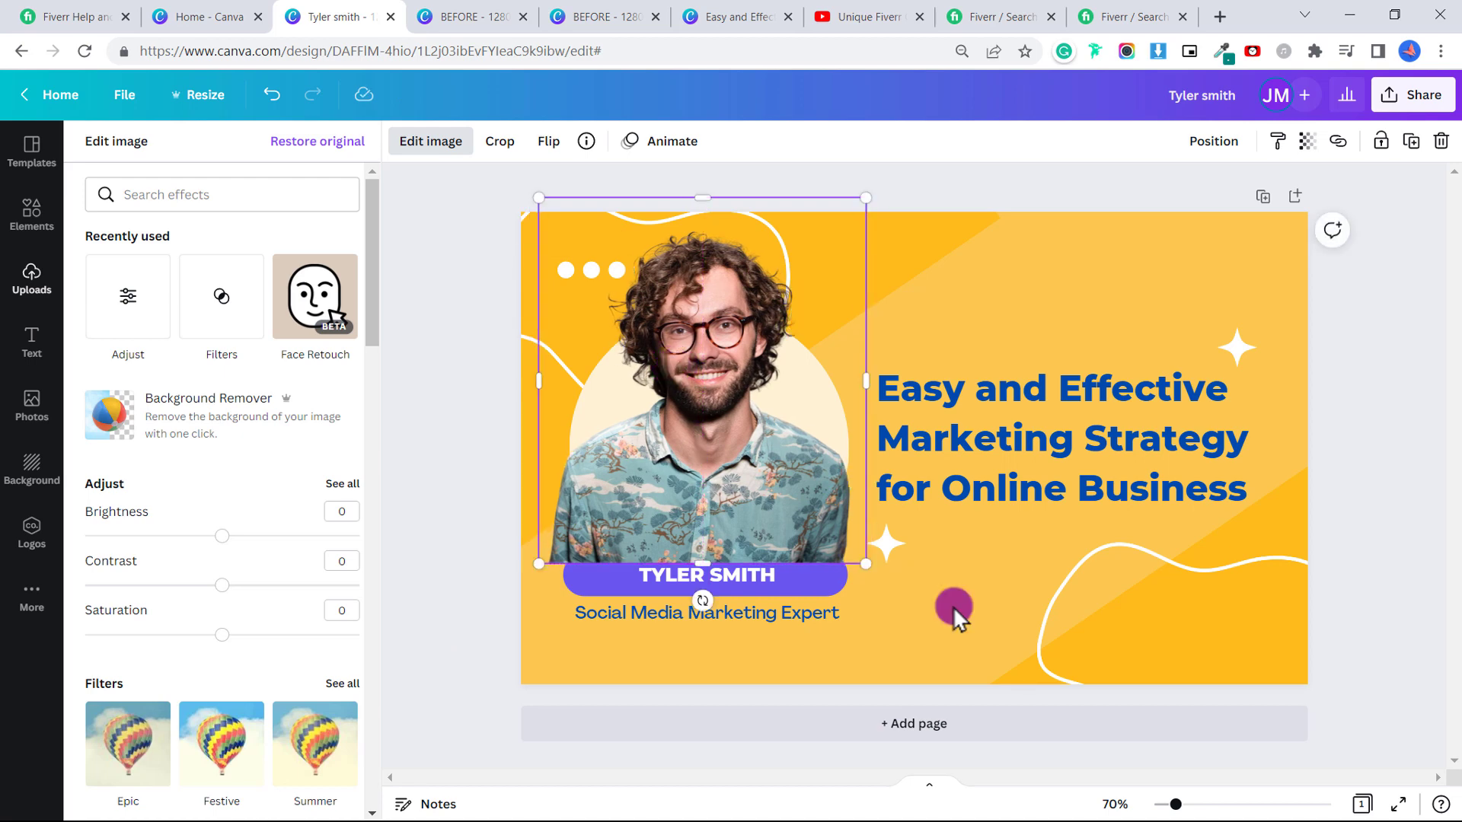
{"action": "left_click", "coordinate": [796, 588]}
{"action": "left_click_drag", "start_coordinate": [878, 641], "coordinate": [806, 620]}
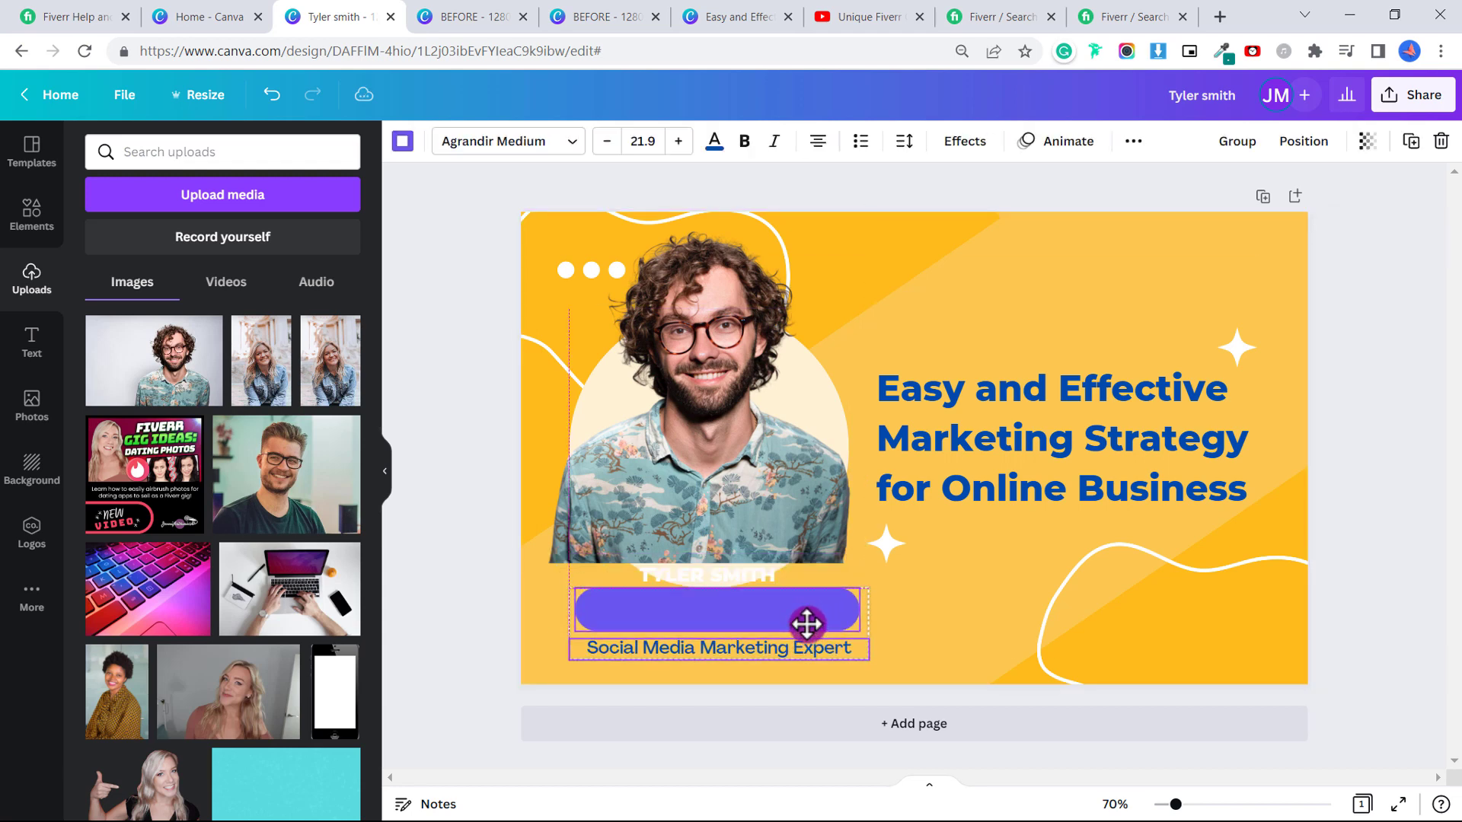
{"action": "left_click", "coordinate": [744, 581]}
{"action": "left_click_drag", "start_coordinate": [744, 581], "coordinate": [740, 594]}
{"action": "left_click", "coordinate": [845, 561]}
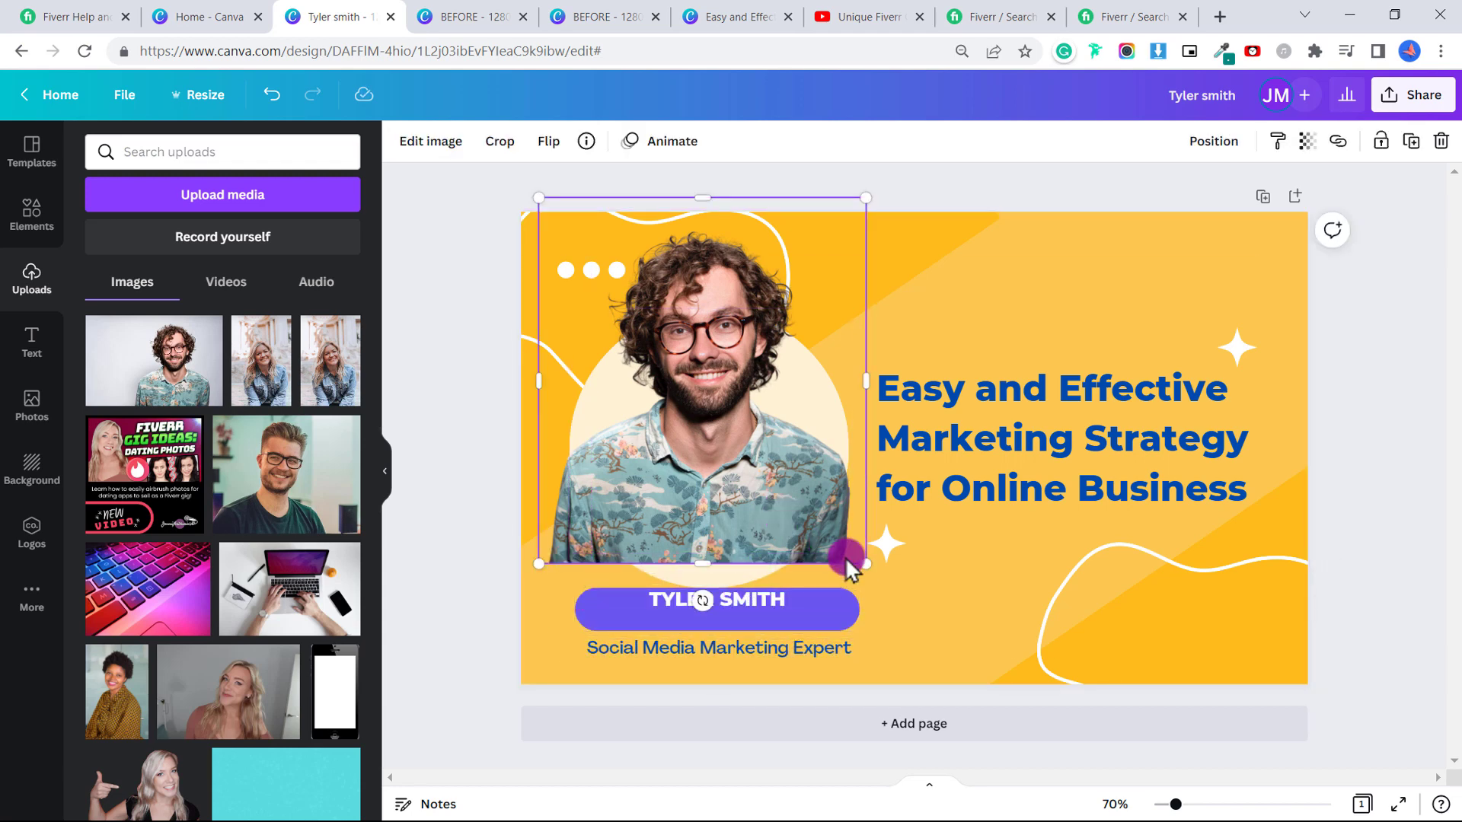
{"action": "left_click_drag", "start_coordinate": [864, 567], "coordinate": [914, 603]}
Bring the purple name bar in front of the photo and place it just above the subtitle.
{"action": "left_click", "coordinate": [817, 631]}
{"action": "left_click_drag", "start_coordinate": [818, 630], "coordinate": [899, 620]}
{"action": "right_click", "coordinate": [906, 619]}
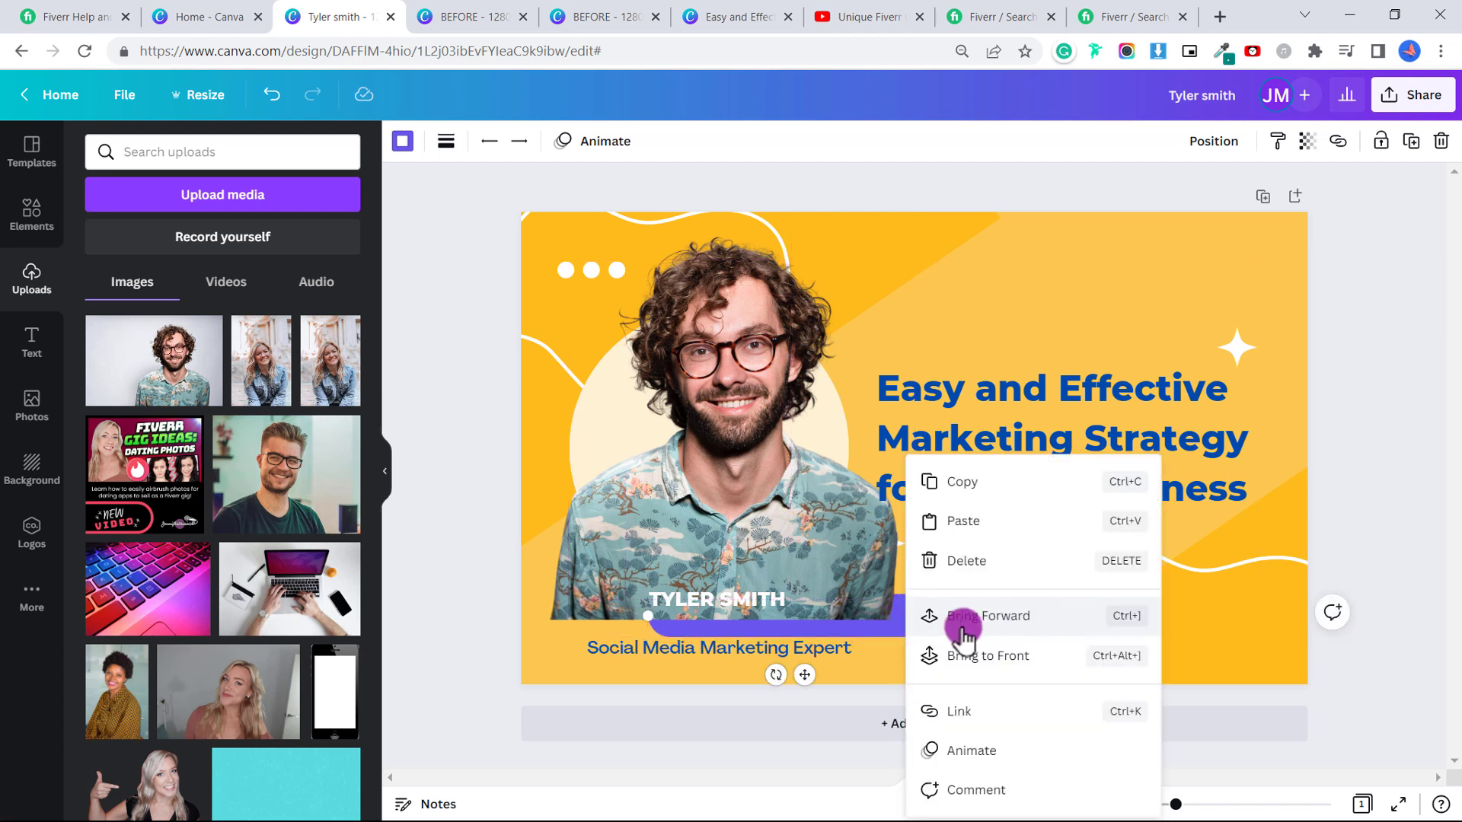
{"action": "left_click", "coordinate": [1012, 656]}
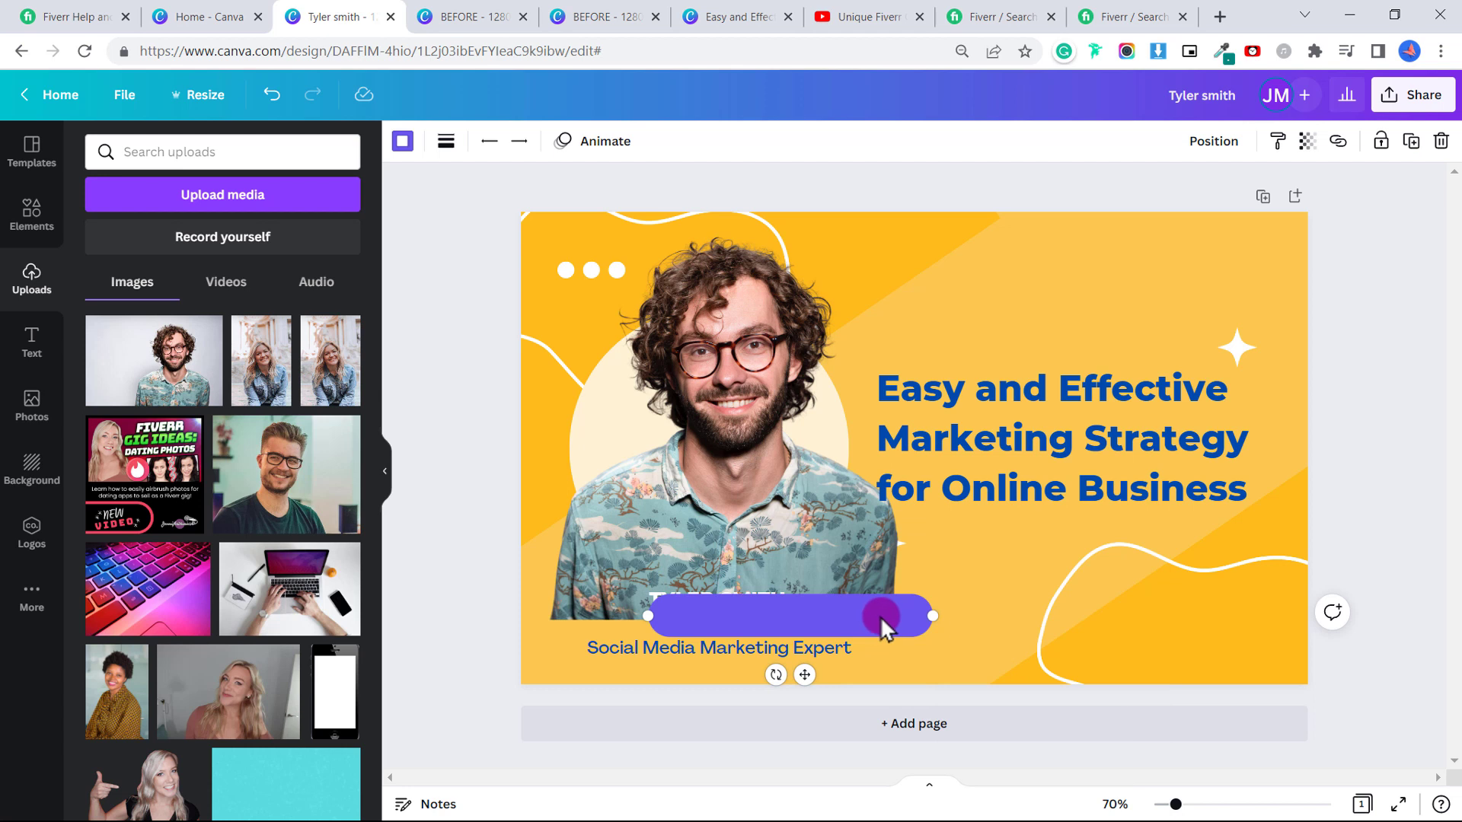
{"action": "left_click_drag", "start_coordinate": [881, 613], "coordinate": [647, 631]}
Enlarge the name text to size 35.7 and widen its letter spacing.
{"action": "left_click", "coordinate": [766, 600]}
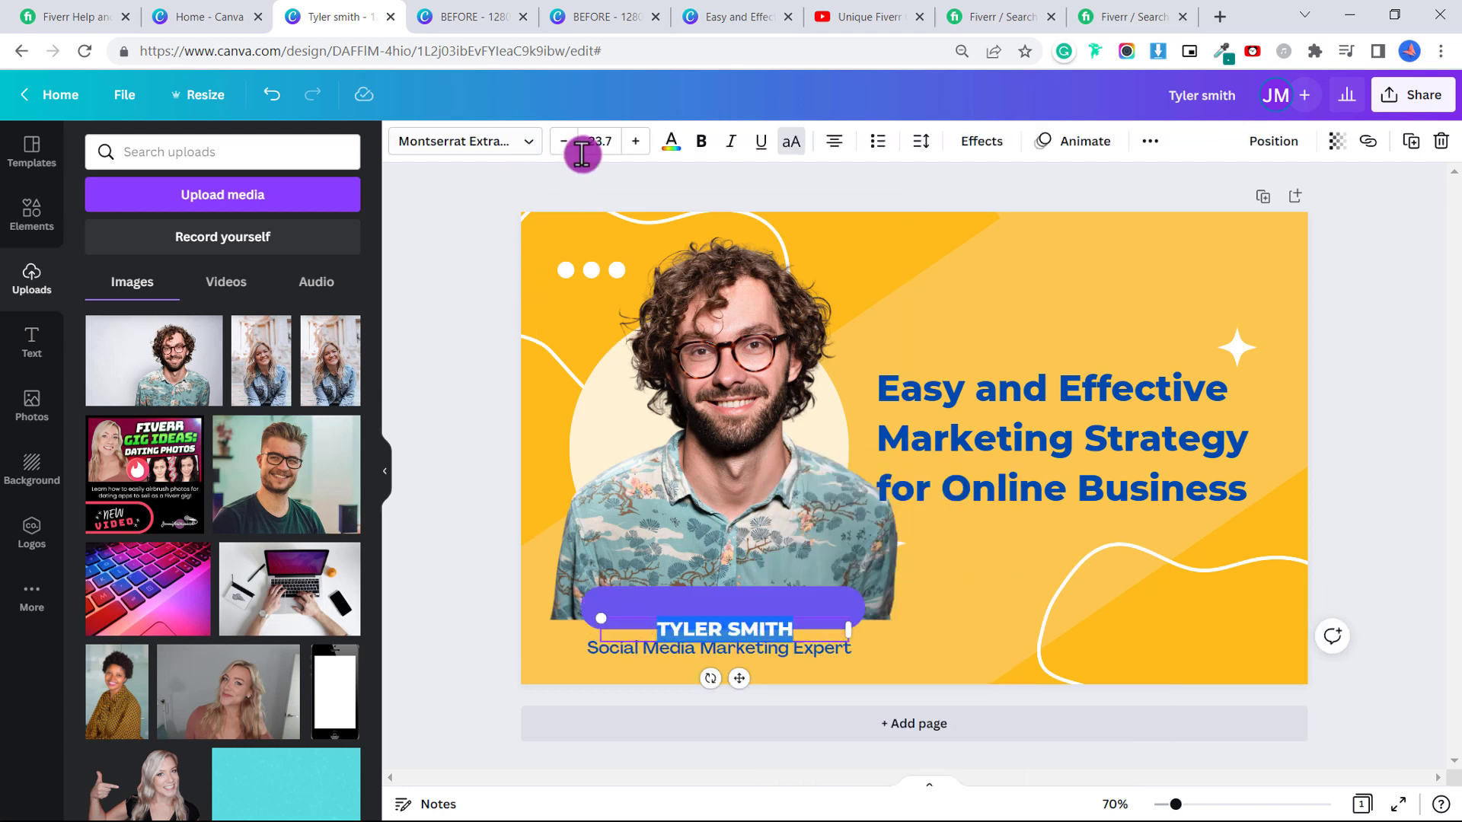
{"action": "left_click", "coordinate": [636, 142]}
{"action": "left_click", "coordinate": [636, 142]}
{"action": "left_click", "coordinate": [635, 142]}
{"action": "left_click", "coordinate": [636, 141]}
{"action": "left_click", "coordinate": [636, 142]}
{"action": "left_click", "coordinate": [636, 142]}
{"action": "left_click", "coordinate": [636, 141]}
{"action": "left_click", "coordinate": [636, 141]}
{"action": "left_click", "coordinate": [636, 141]}
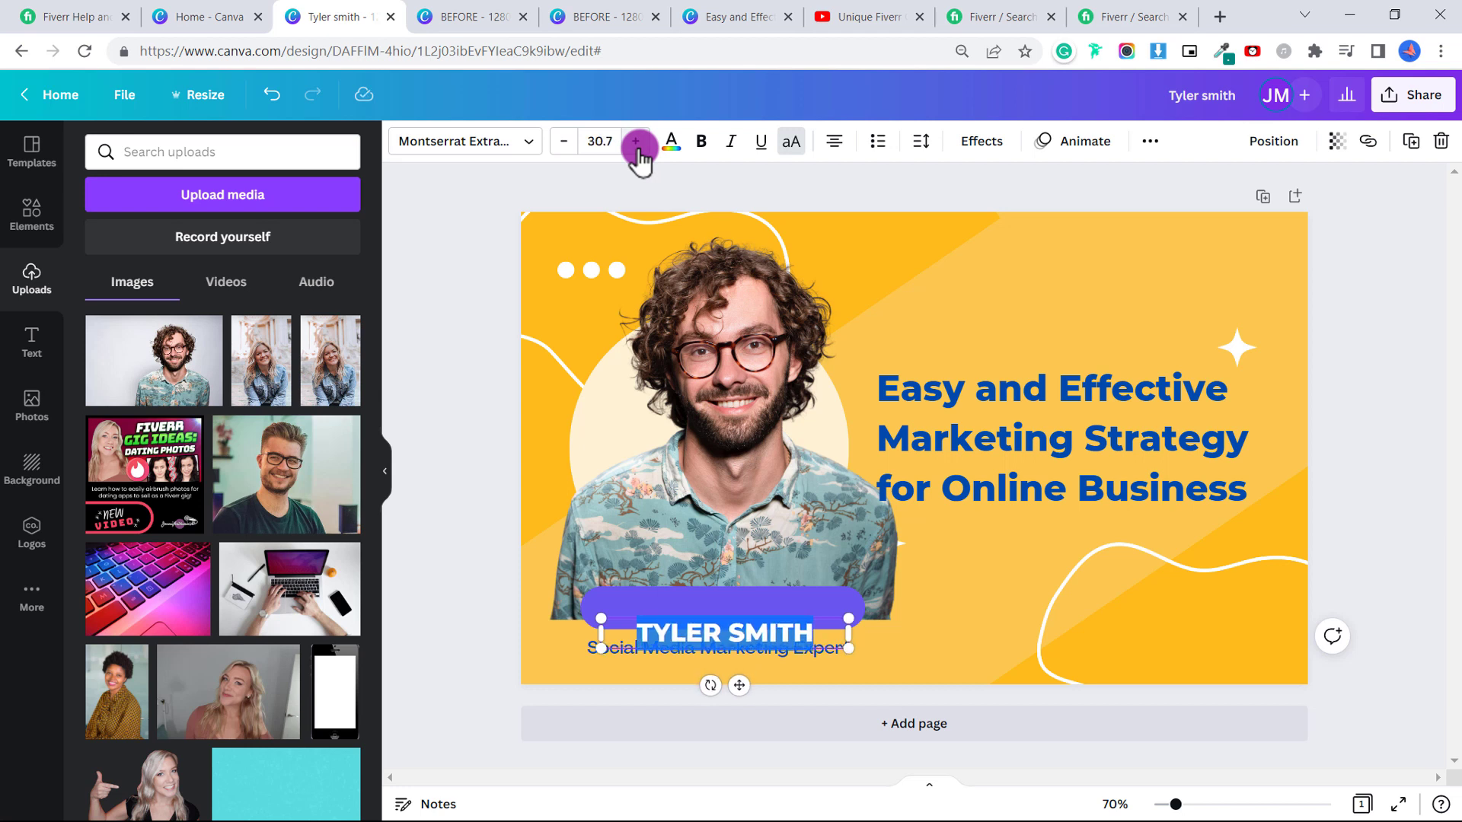
{"action": "left_click", "coordinate": [922, 141]}
{"action": "left_click", "coordinate": [982, 223]}
{"action": "left_click_drag", "start_coordinate": [983, 223], "coordinate": [995, 223]}
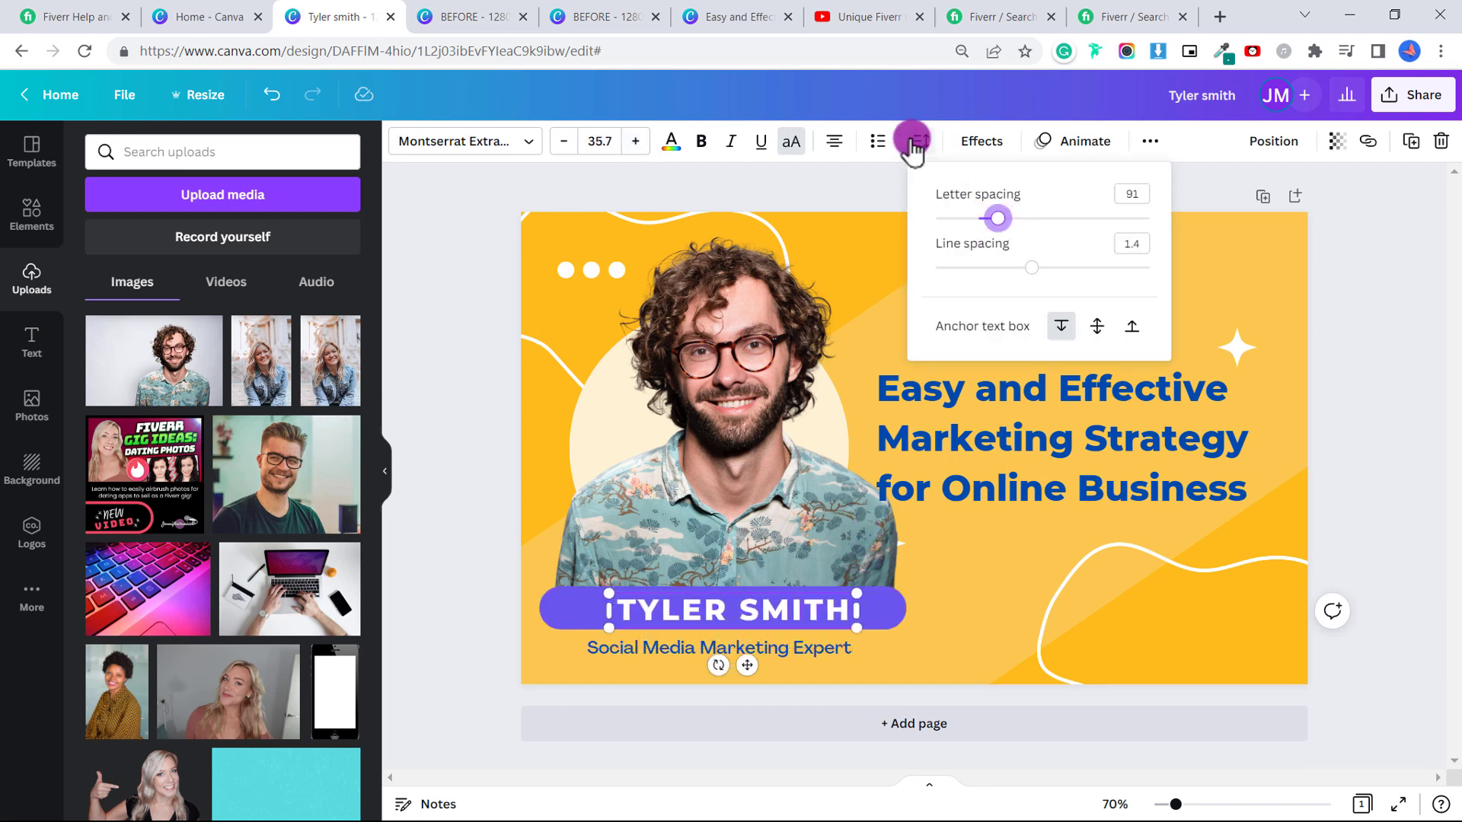
{"action": "left_click", "coordinate": [711, 622]}
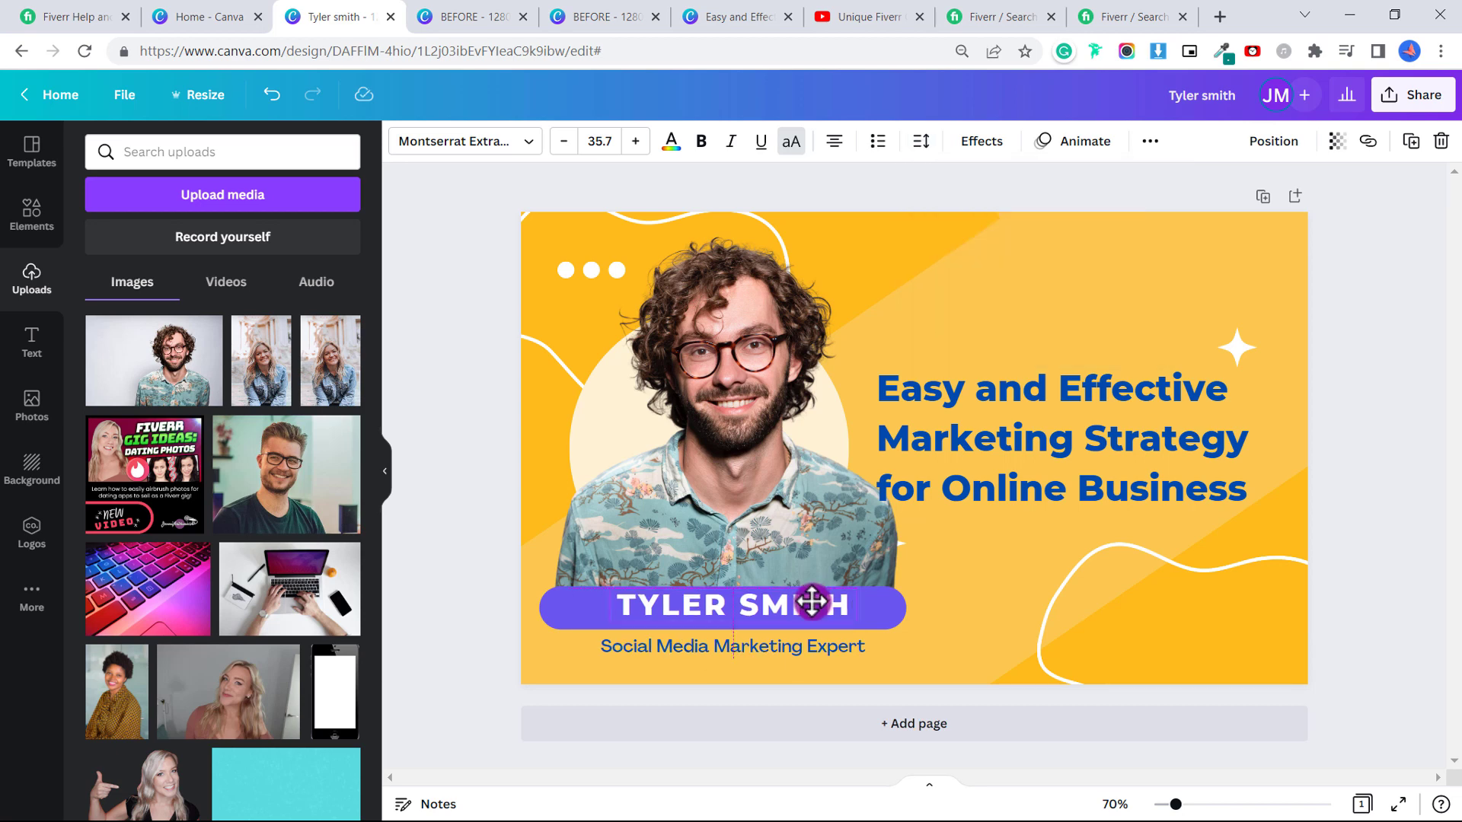
Start a custom fill colour for the purple name bar using the eyedropper.
{"action": "left_click", "coordinate": [892, 610]}
{"action": "left_click", "coordinate": [464, 152]}
{"action": "left_click", "coordinate": [404, 145]}
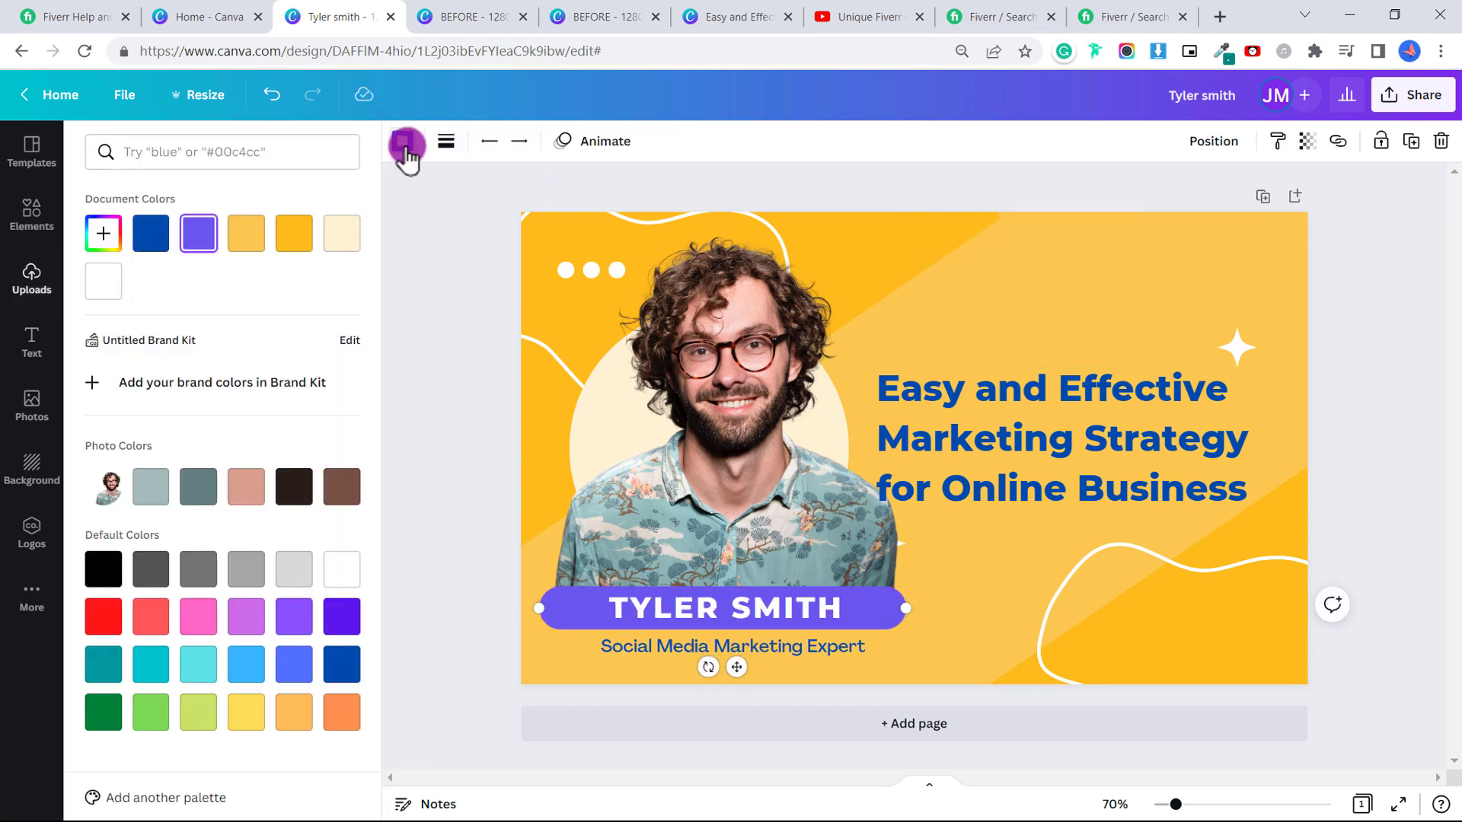
{"action": "left_click", "coordinate": [683, 626]}
{"action": "left_click", "coordinate": [104, 233]}
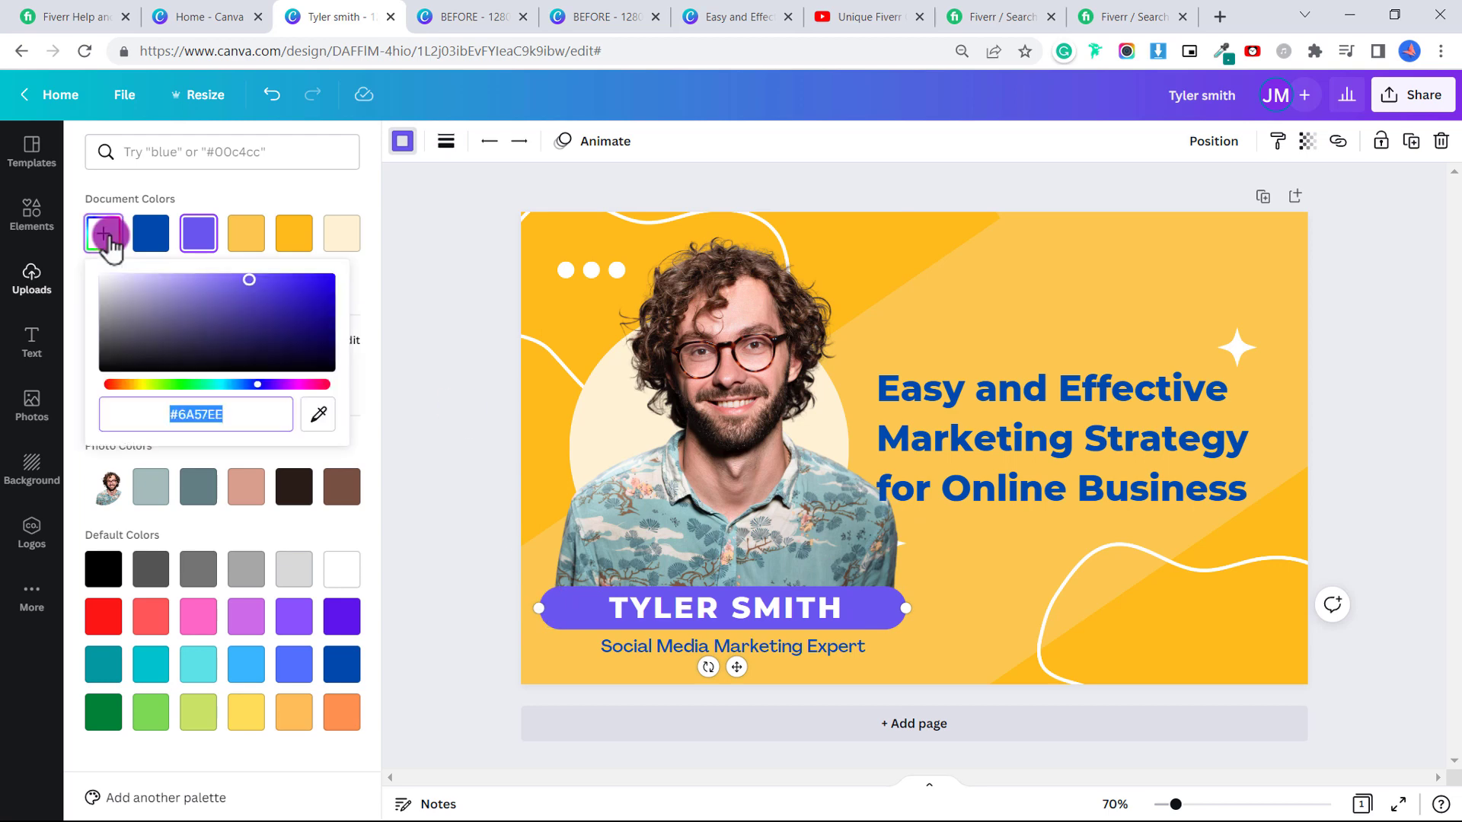
{"action": "left_click", "coordinate": [319, 417]}
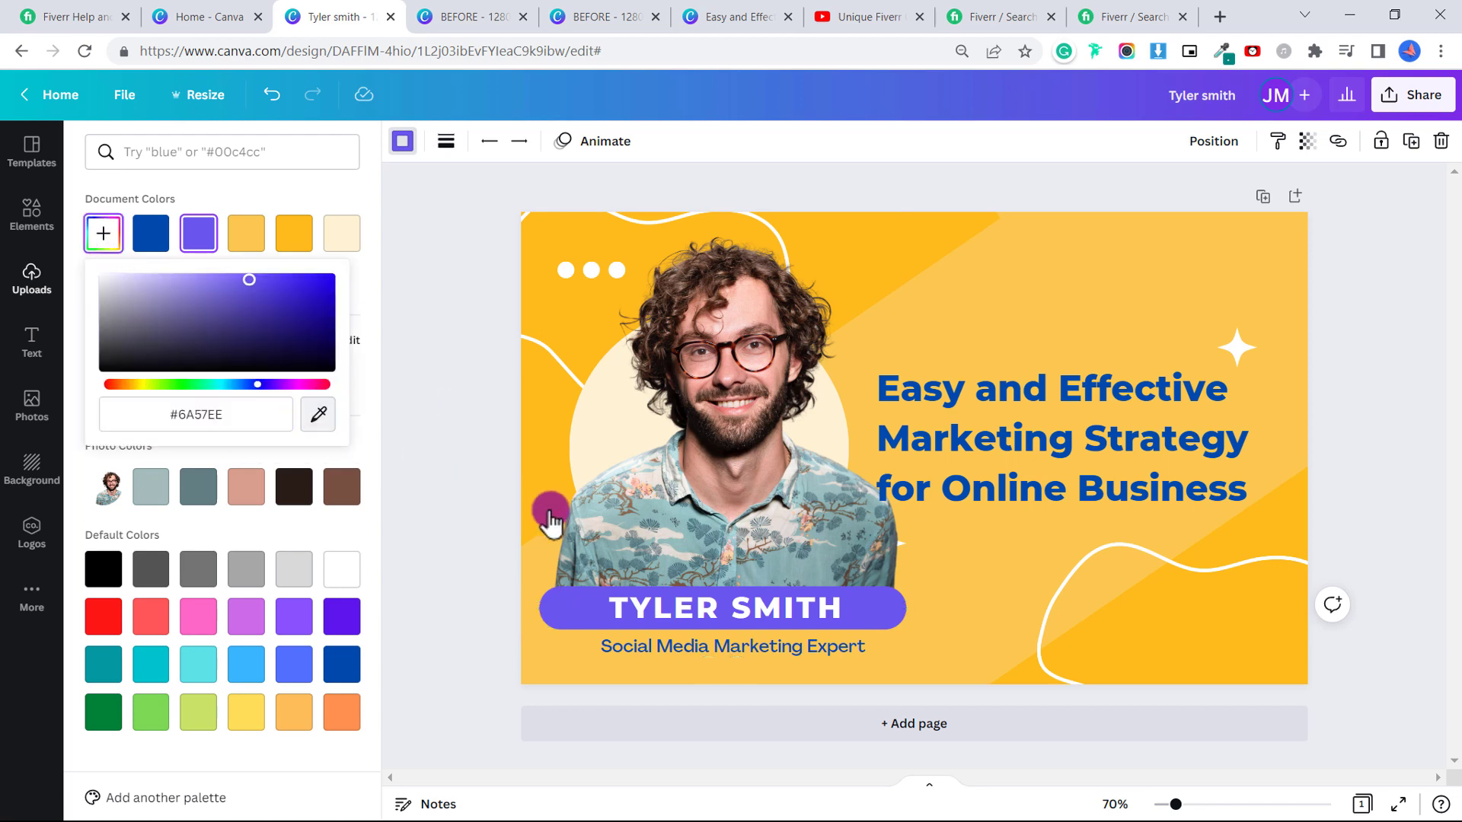
Sample the dark slate for the bar and retype the headline as 'Social Media Marketing Manager and Virtual Assistant'.
{"action": "left_click", "coordinate": [596, 512]}
{"action": "left_click", "coordinate": [861, 251]}
{"action": "left_click_drag", "start_coordinate": [861, 252], "coordinate": [906, 244]}
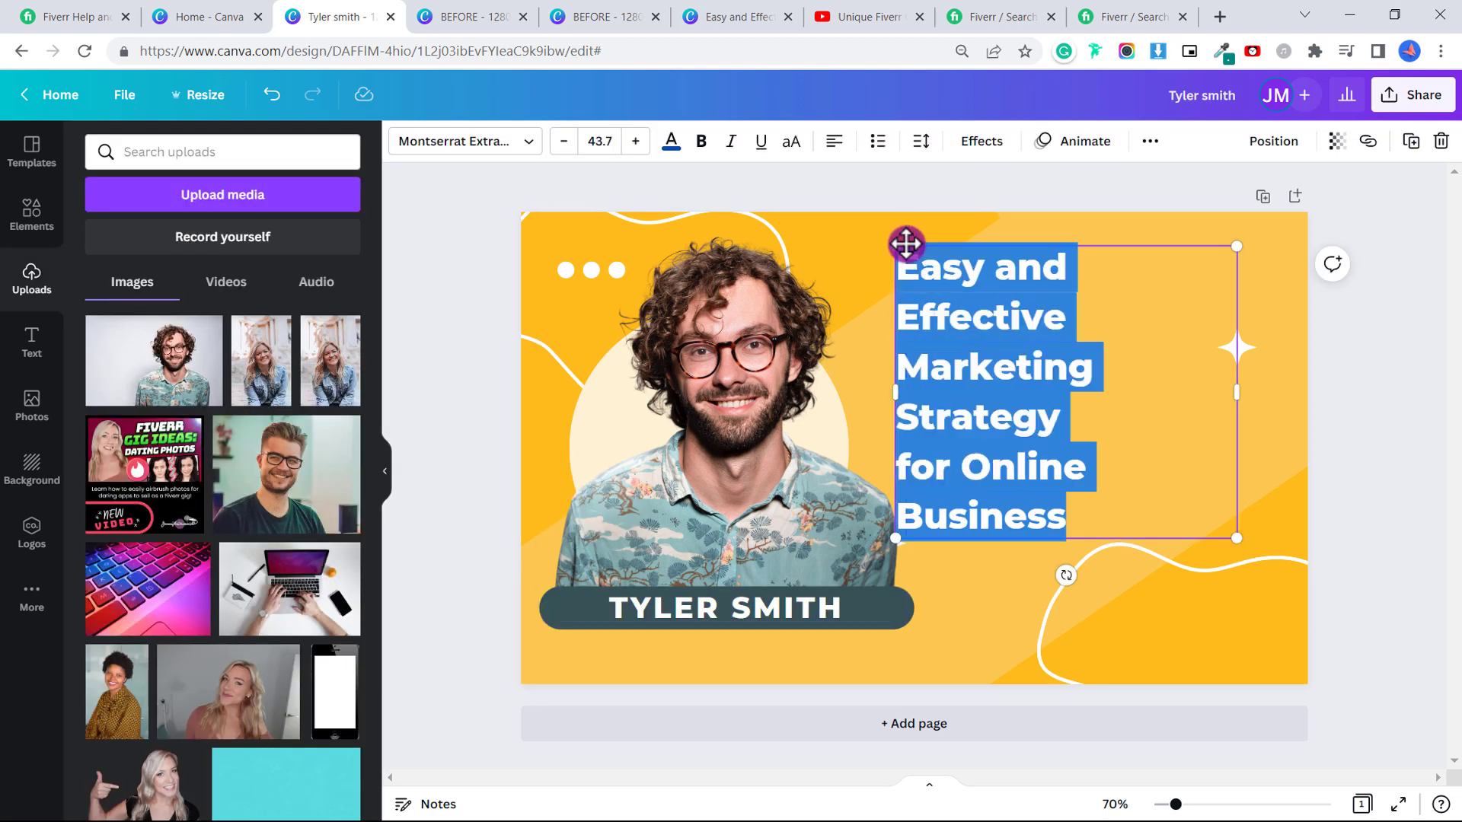
{"action": "key", "text": "BackSpace"}
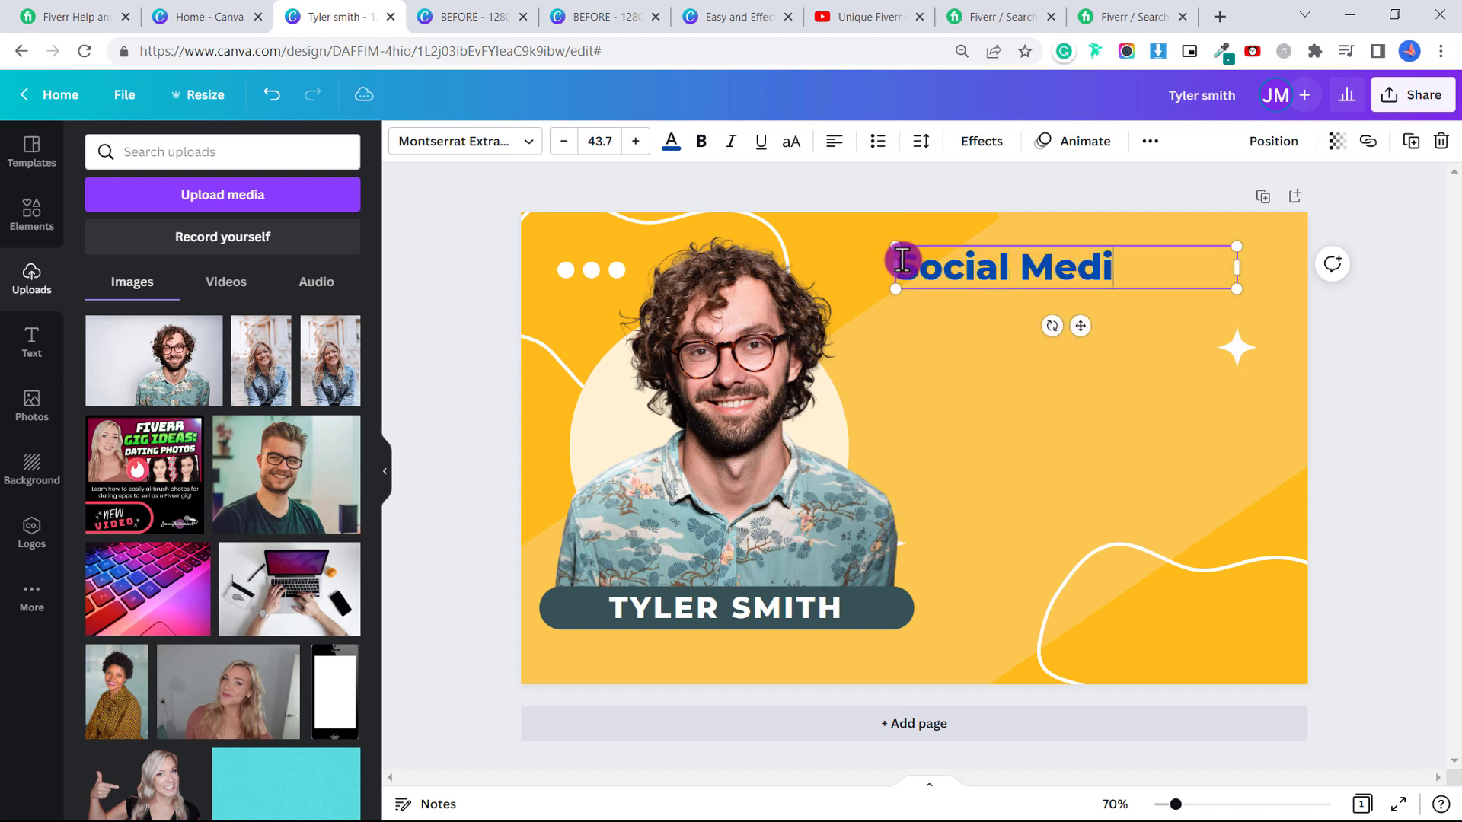
{"action": "type", "text": "Social Media Marketing Manag"}
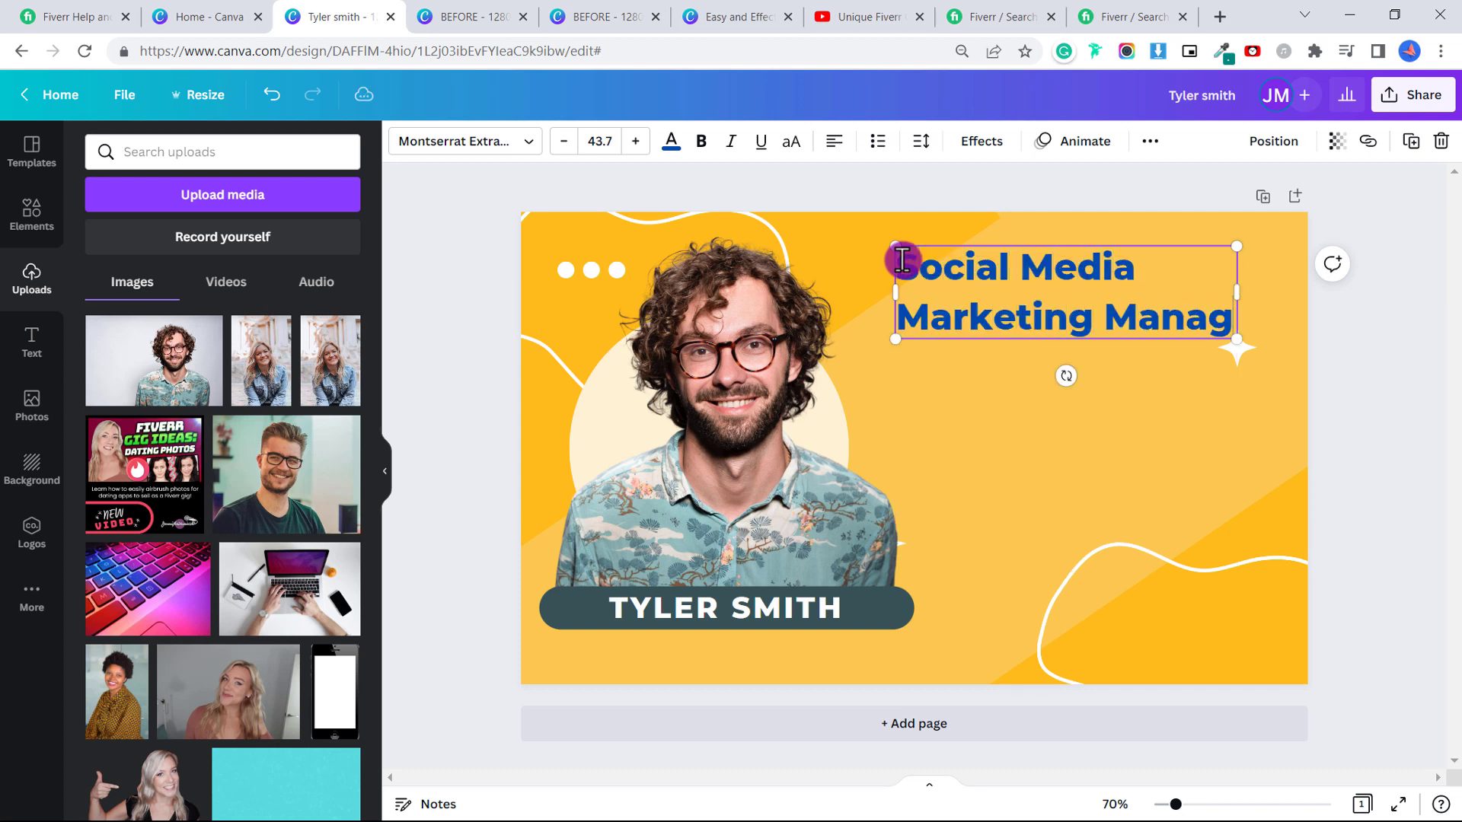
{"action": "type", "text": "er and Virtua"}
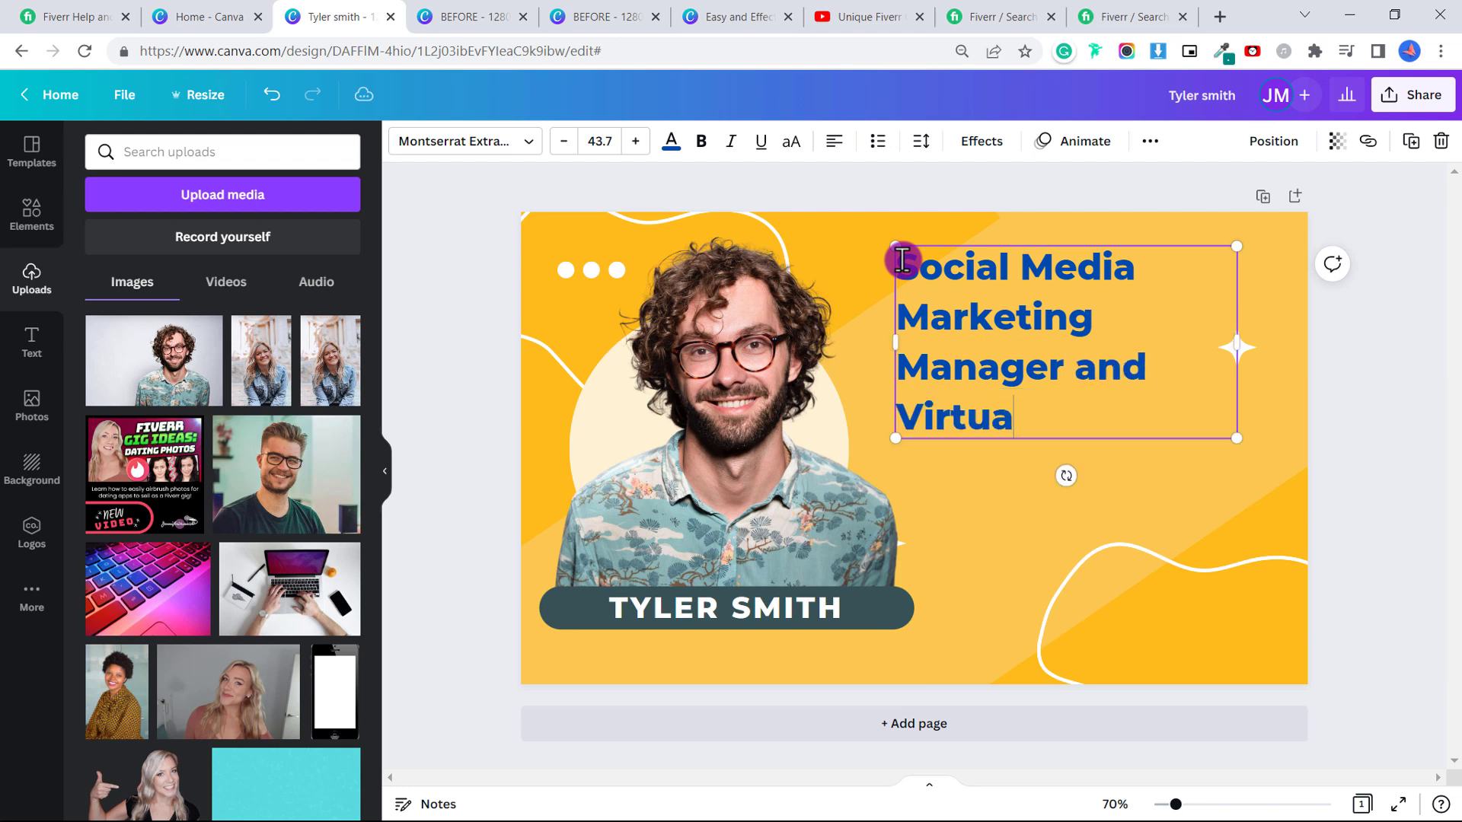
{"action": "type", "text": "l Assistant"}
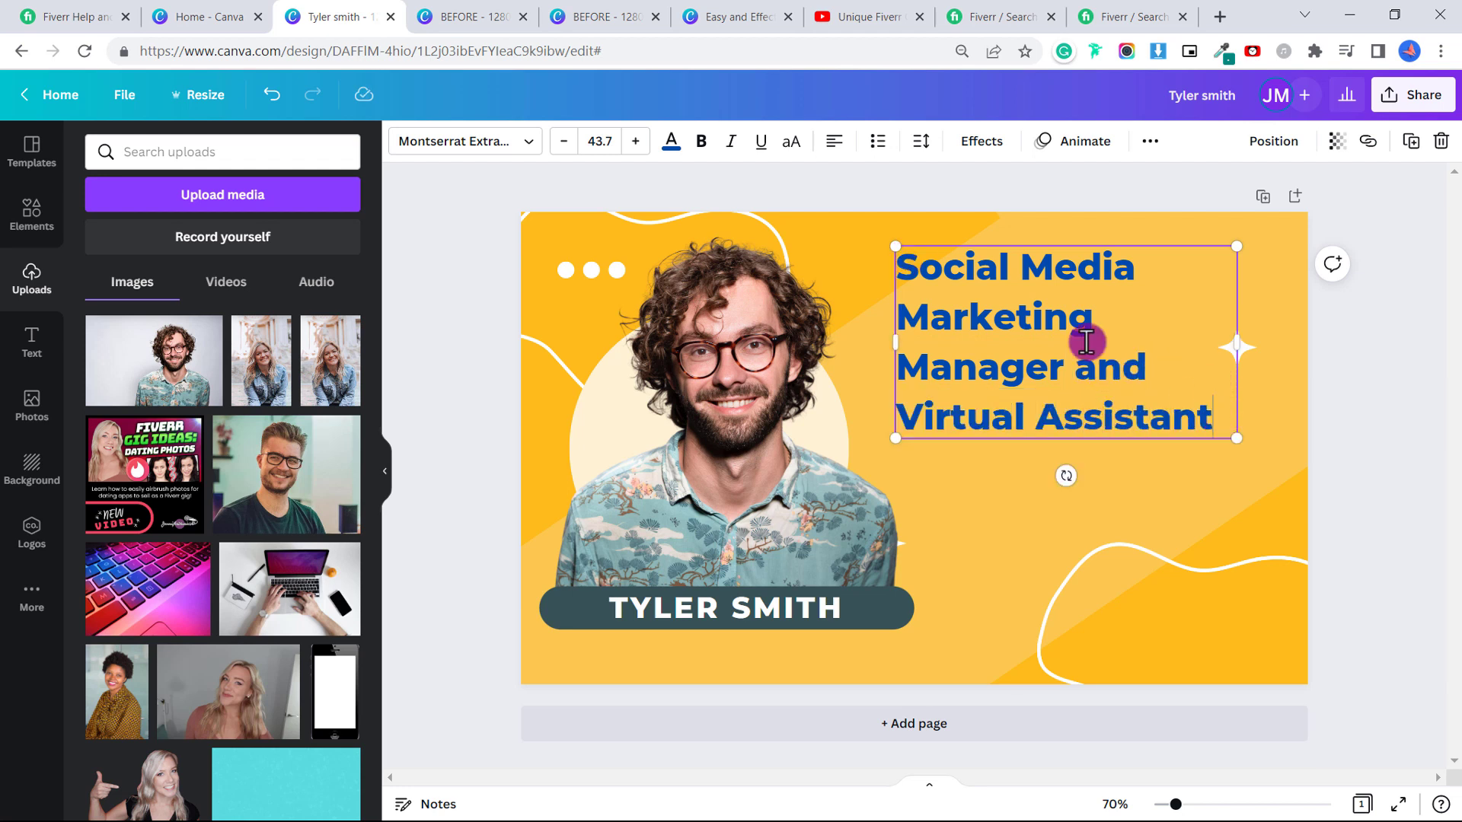
{"action": "triple_click", "coordinate": [1086, 342]}
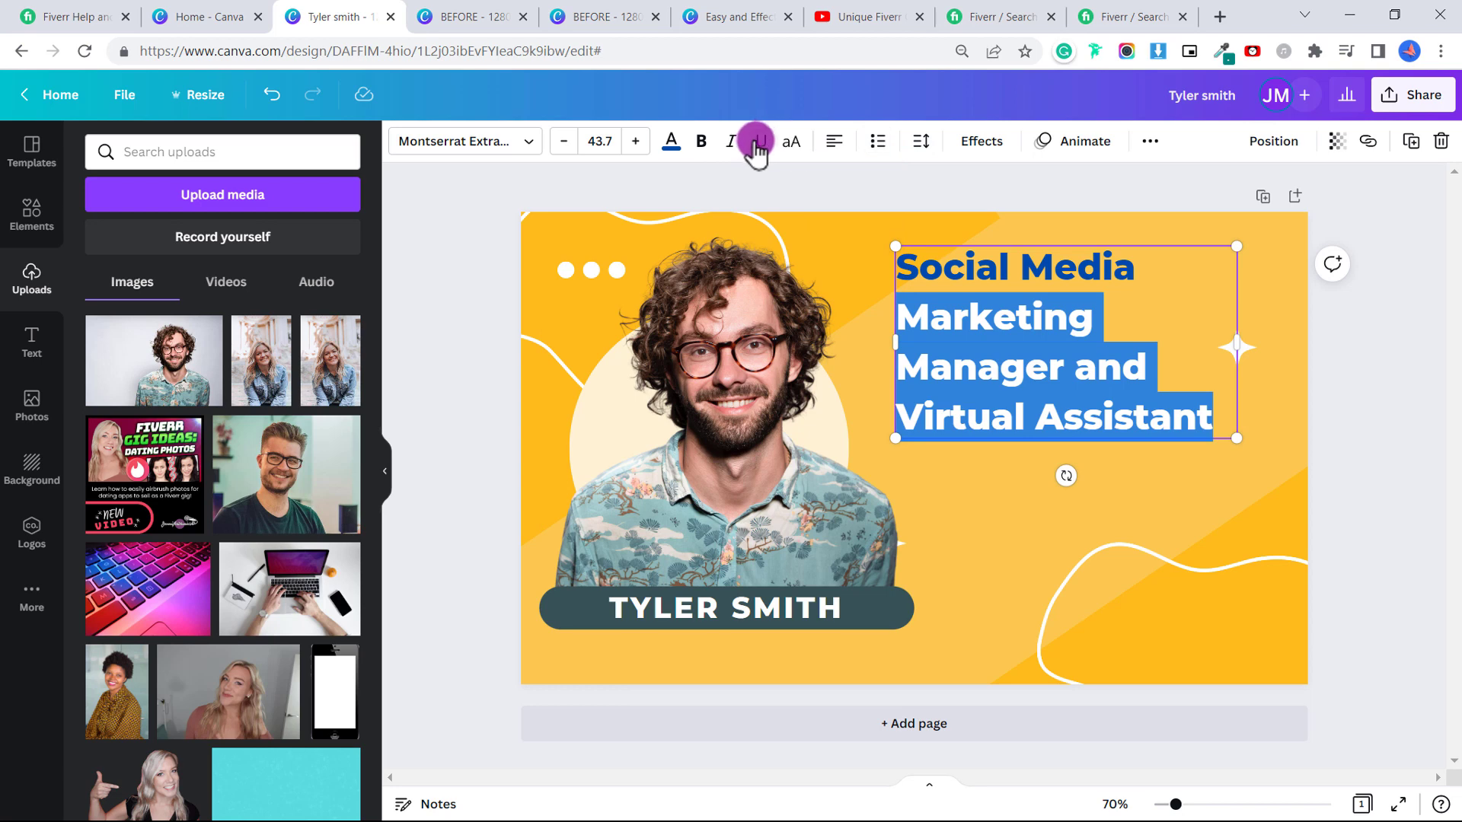
Make the new headline bold and dark slate.
{"action": "left_click", "coordinate": [673, 143]}
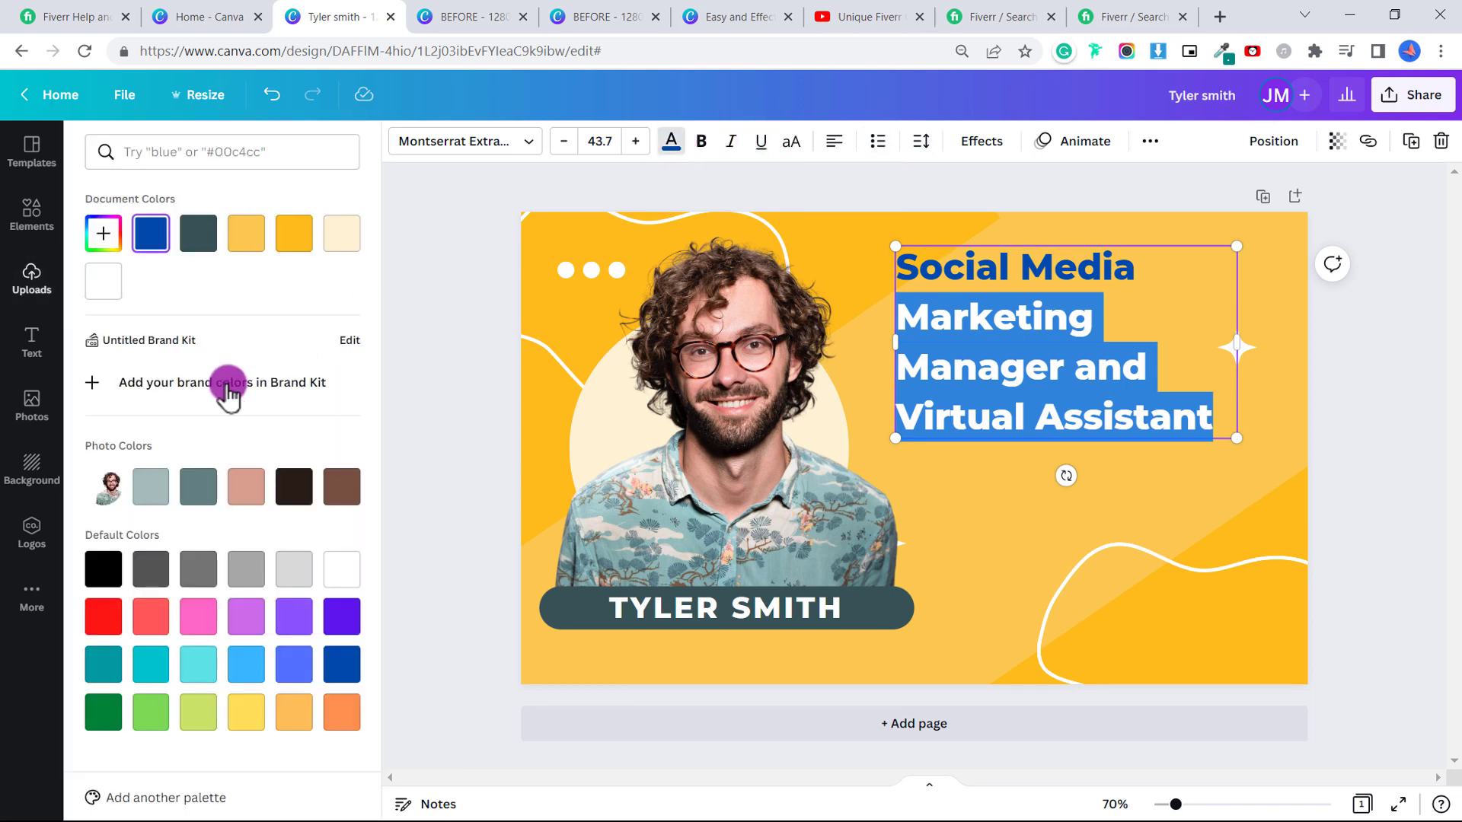
{"action": "left_click", "coordinate": [131, 491]}
{"action": "left_click", "coordinate": [702, 141]}
{"action": "left_click", "coordinate": [530, 141]}
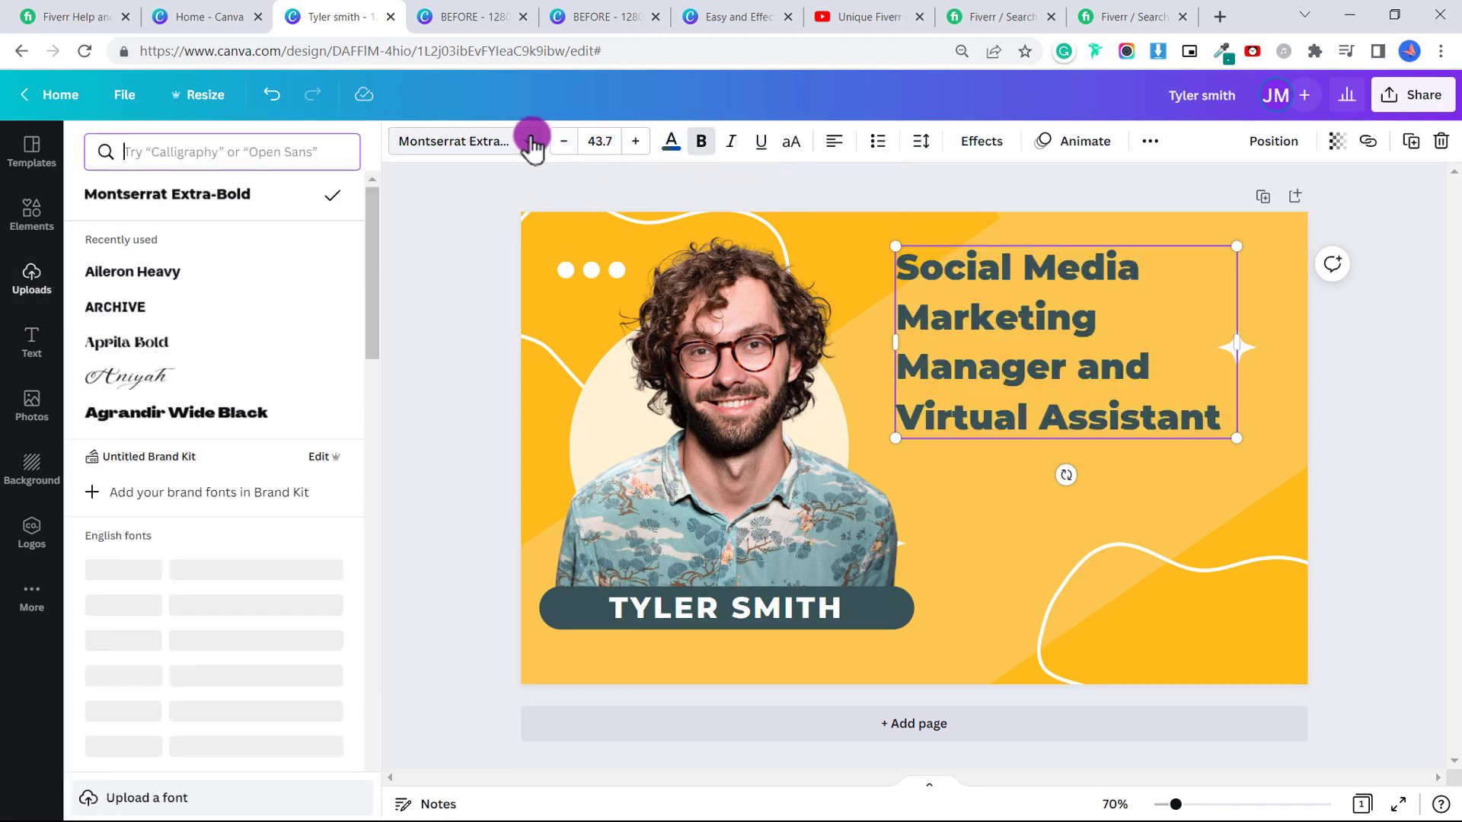
Shrink the white wave into the bottom-right corner and move the sparkle star top-right.
{"action": "left_click_drag", "start_coordinate": [1291, 565], "coordinate": [1249, 500]}
{"action": "left_click_drag", "start_coordinate": [1018, 673], "coordinate": [1099, 630]}
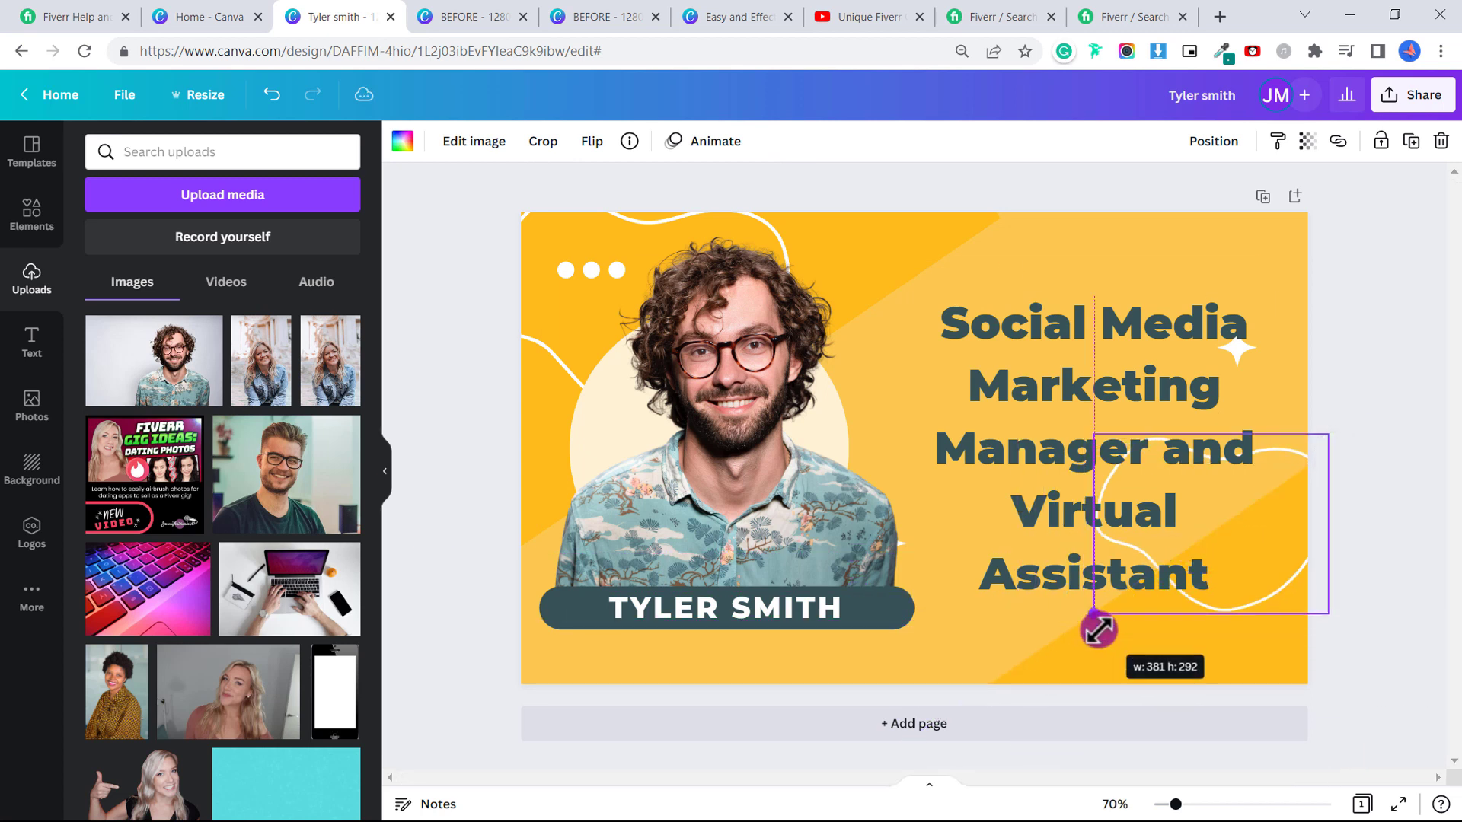
{"action": "left_click_drag", "start_coordinate": [1283, 577], "coordinate": [1270, 742]}
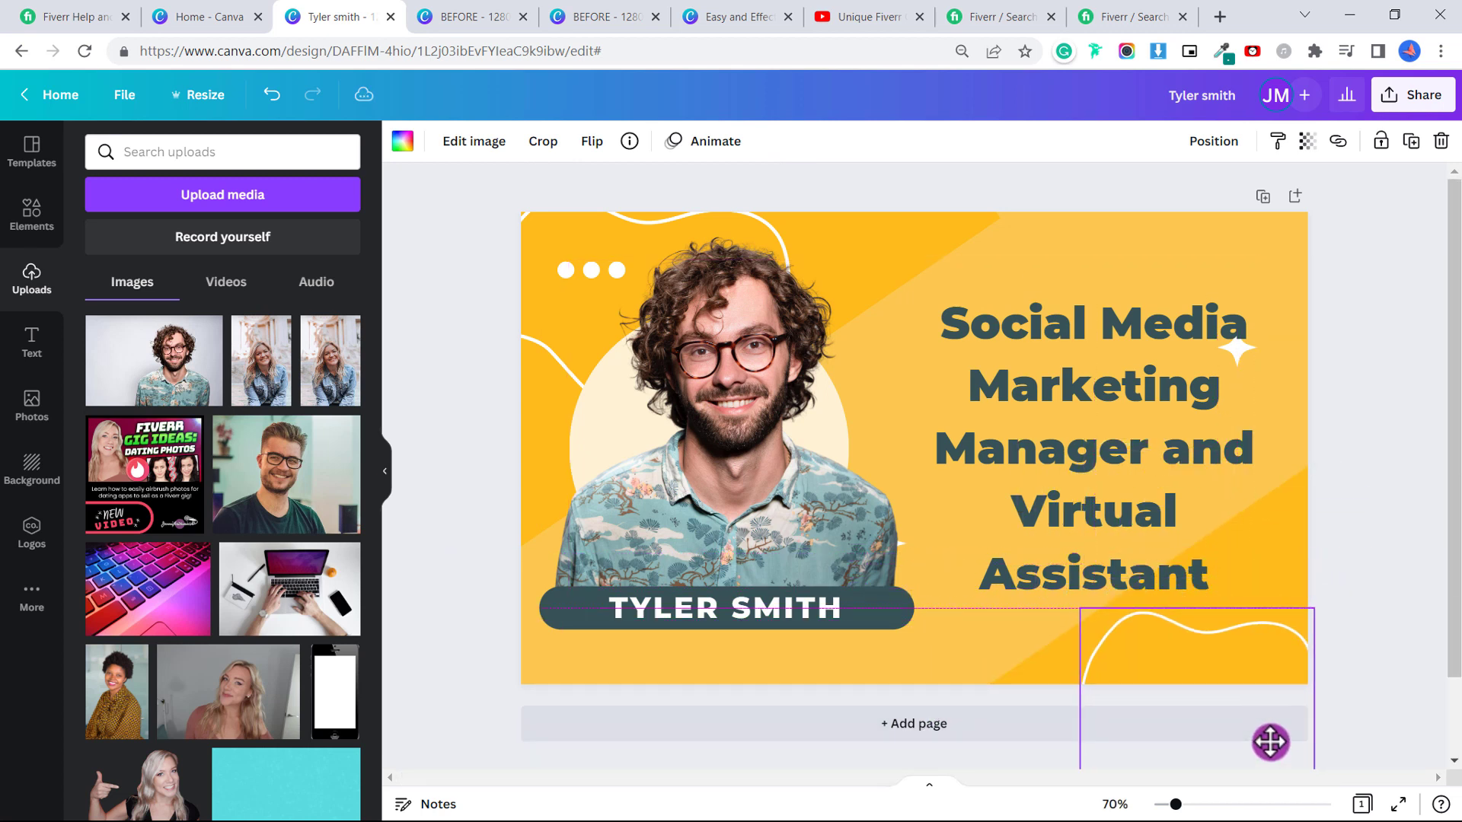
{"action": "left_click_drag", "start_coordinate": [1235, 336], "coordinate": [1250, 245]}
Search Elements for 'facebook' and add the black Facebook logo to the cover.
{"action": "left_click", "coordinate": [1359, 297]}
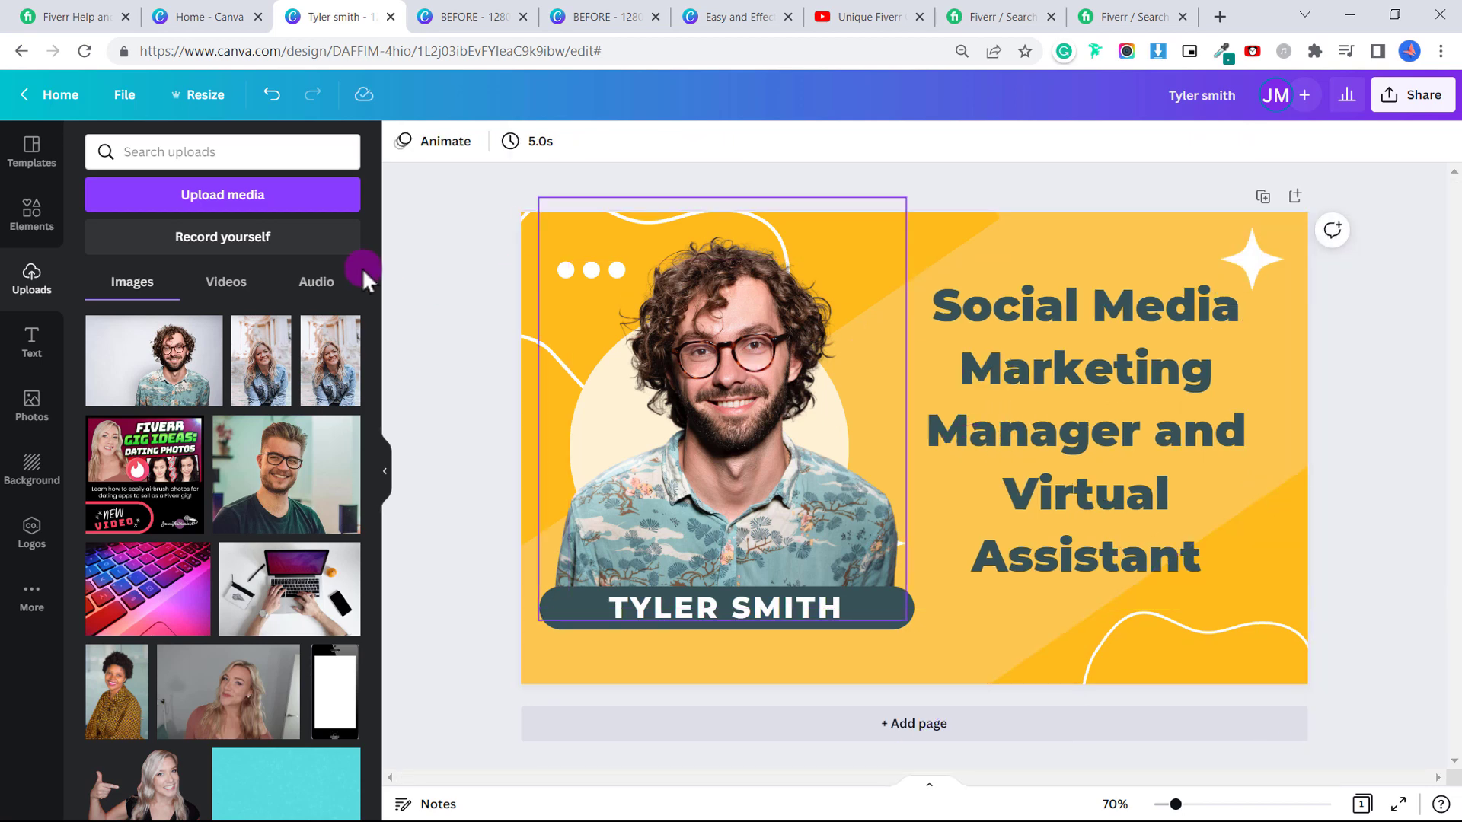
{"action": "left_click", "coordinate": [34, 217]}
{"action": "left_click", "coordinate": [171, 152]}
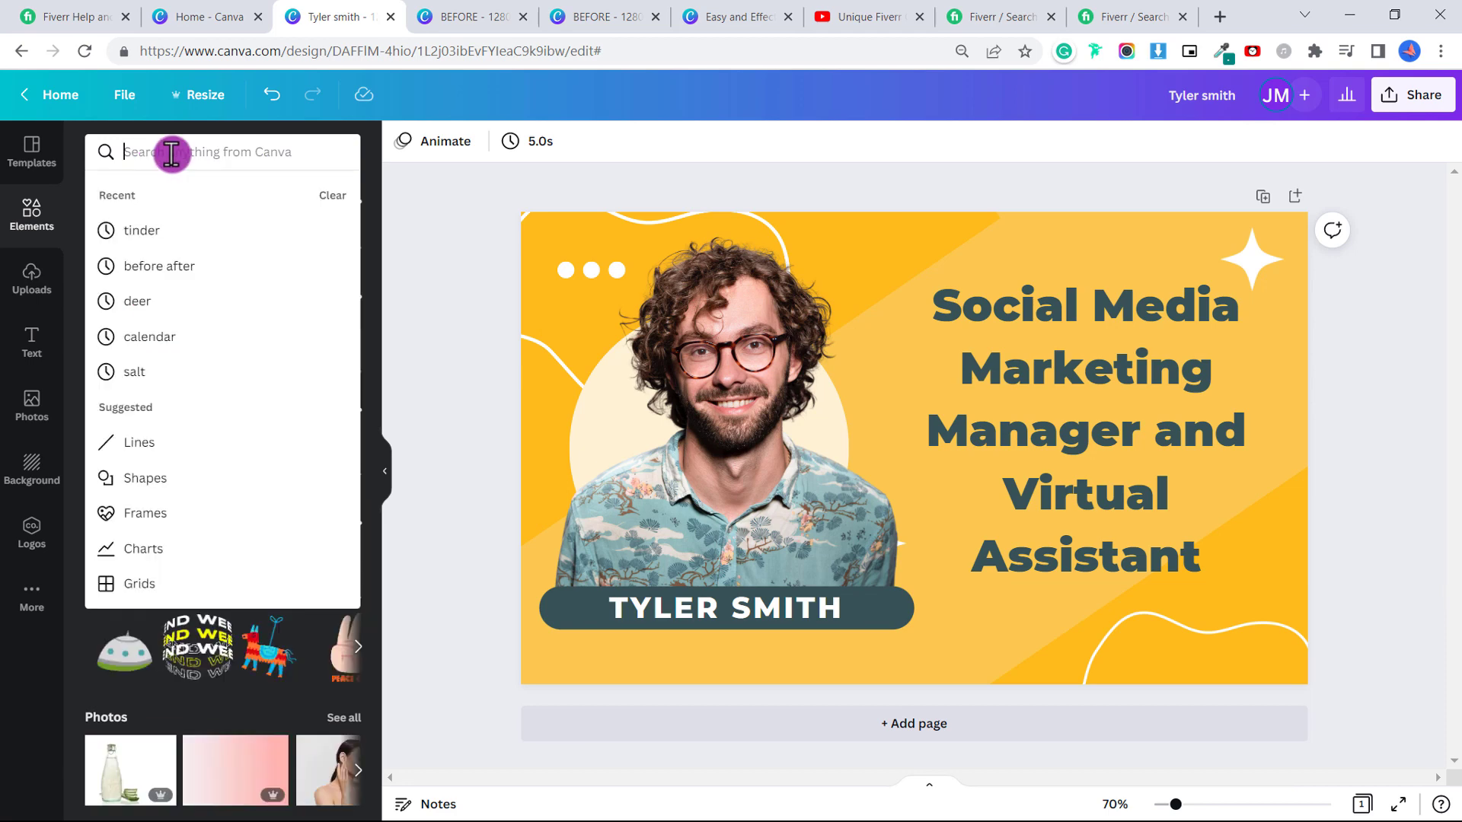
{"action": "type", "text": "facebook"}
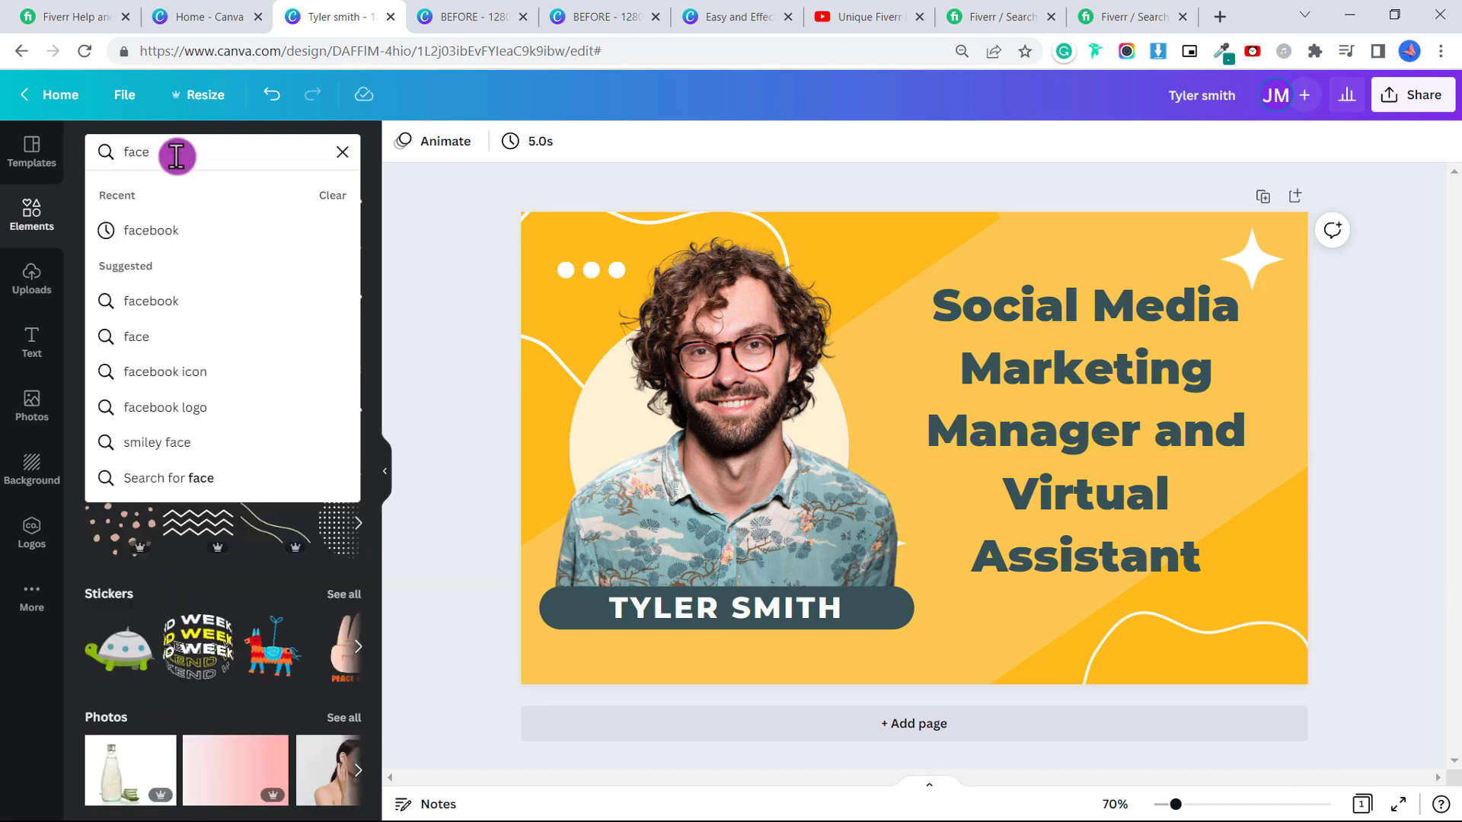
{"action": "key", "text": "Return"}
{"action": "left_click", "coordinate": [247, 151]}
Search for 'instagram', place an Instagram logo beside Facebook, and shrink it to match.
{"action": "key", "text": "ctrl+a"}
{"action": "type", "text": "instagram"}
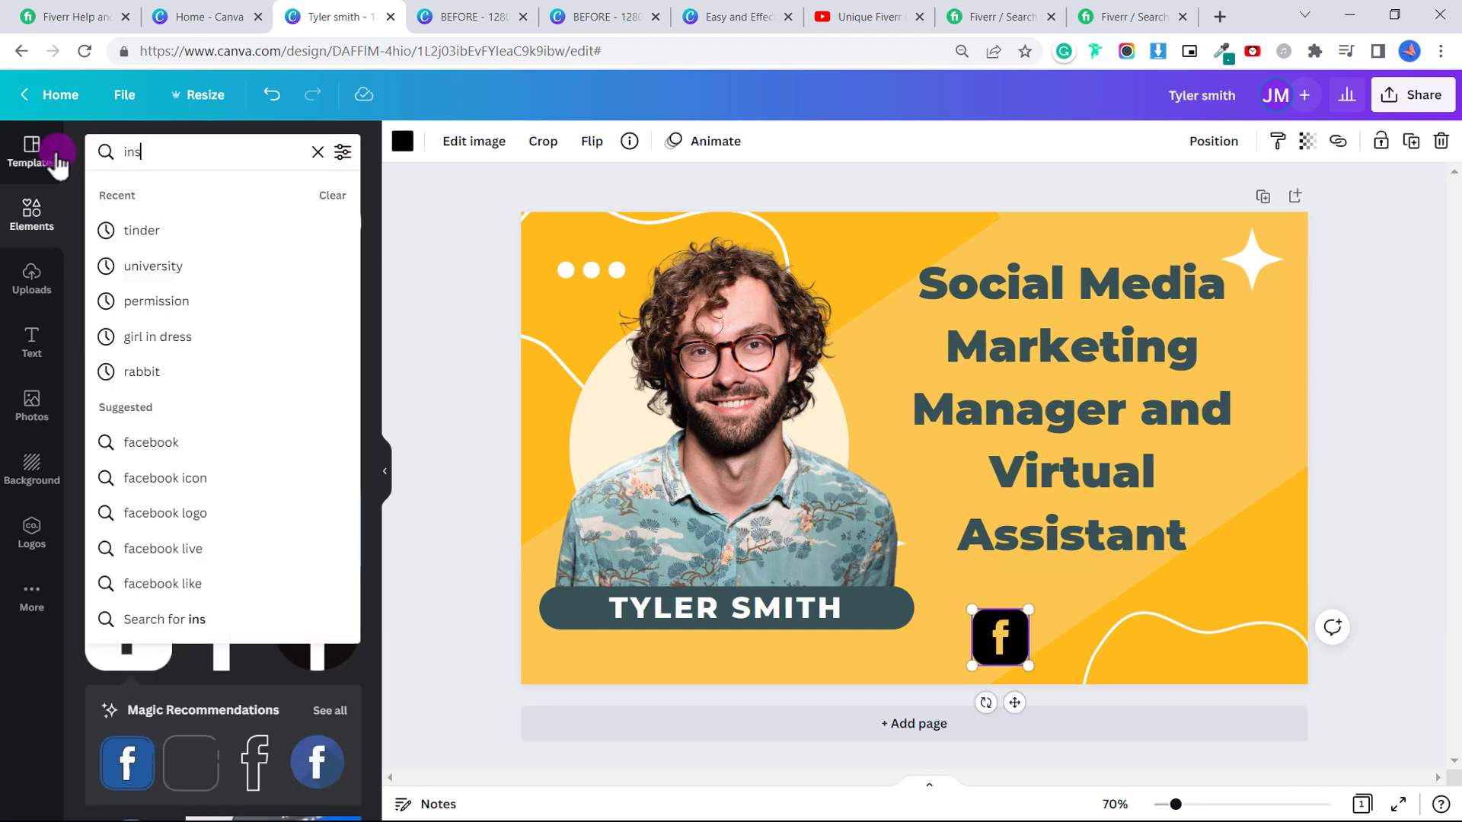
{"action": "key", "text": "Return"}
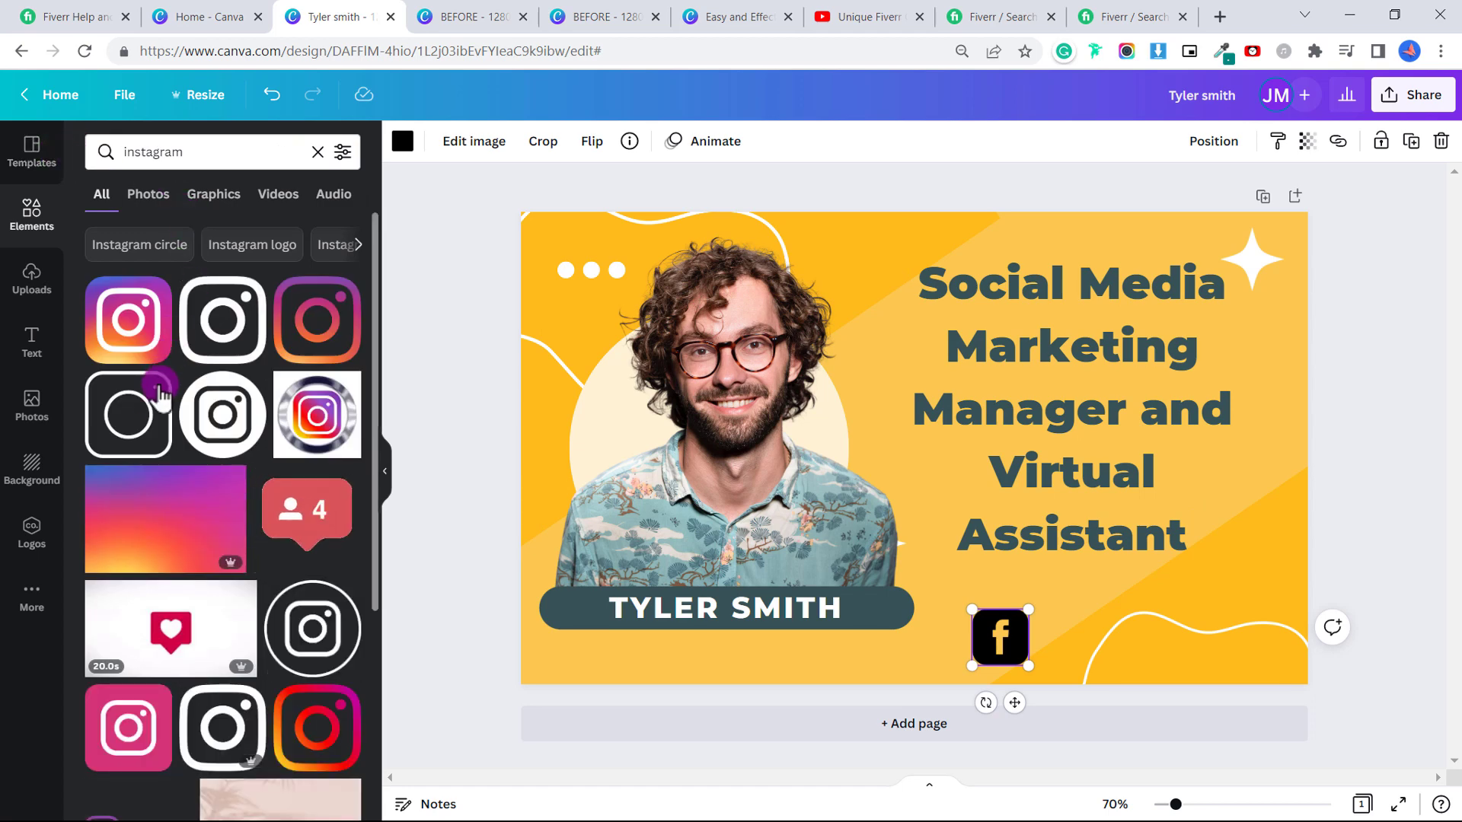
{"action": "left_click_drag", "start_coordinate": [215, 689], "coordinate": [1100, 659]}
{"action": "left_click", "coordinate": [985, 352]}
{"action": "left_click", "coordinate": [1061, 606]}
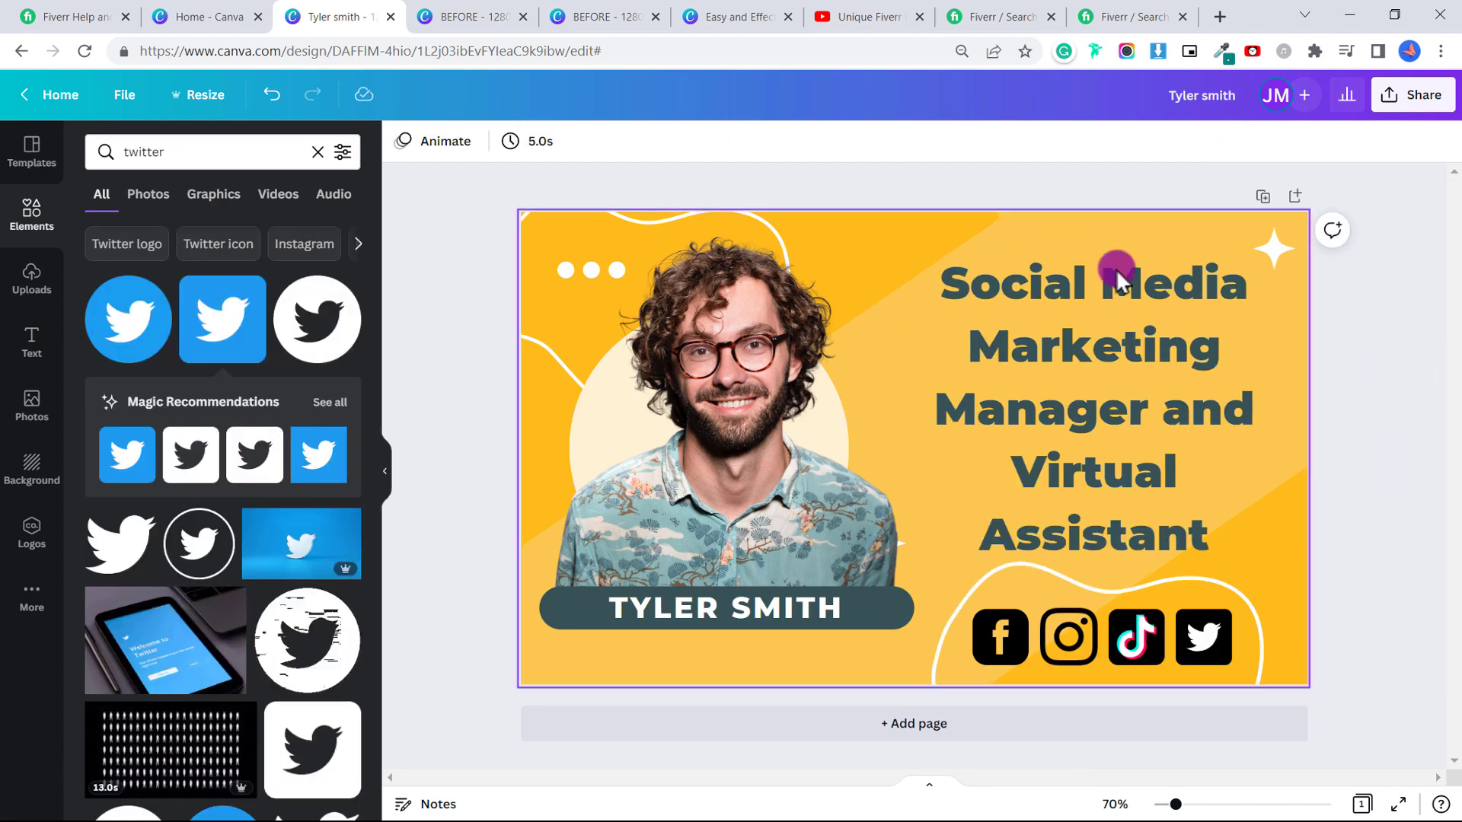
Download the finished cover as a PNG and dismiss the downloaded-image preview.
{"action": "left_click", "coordinate": [1398, 103]}
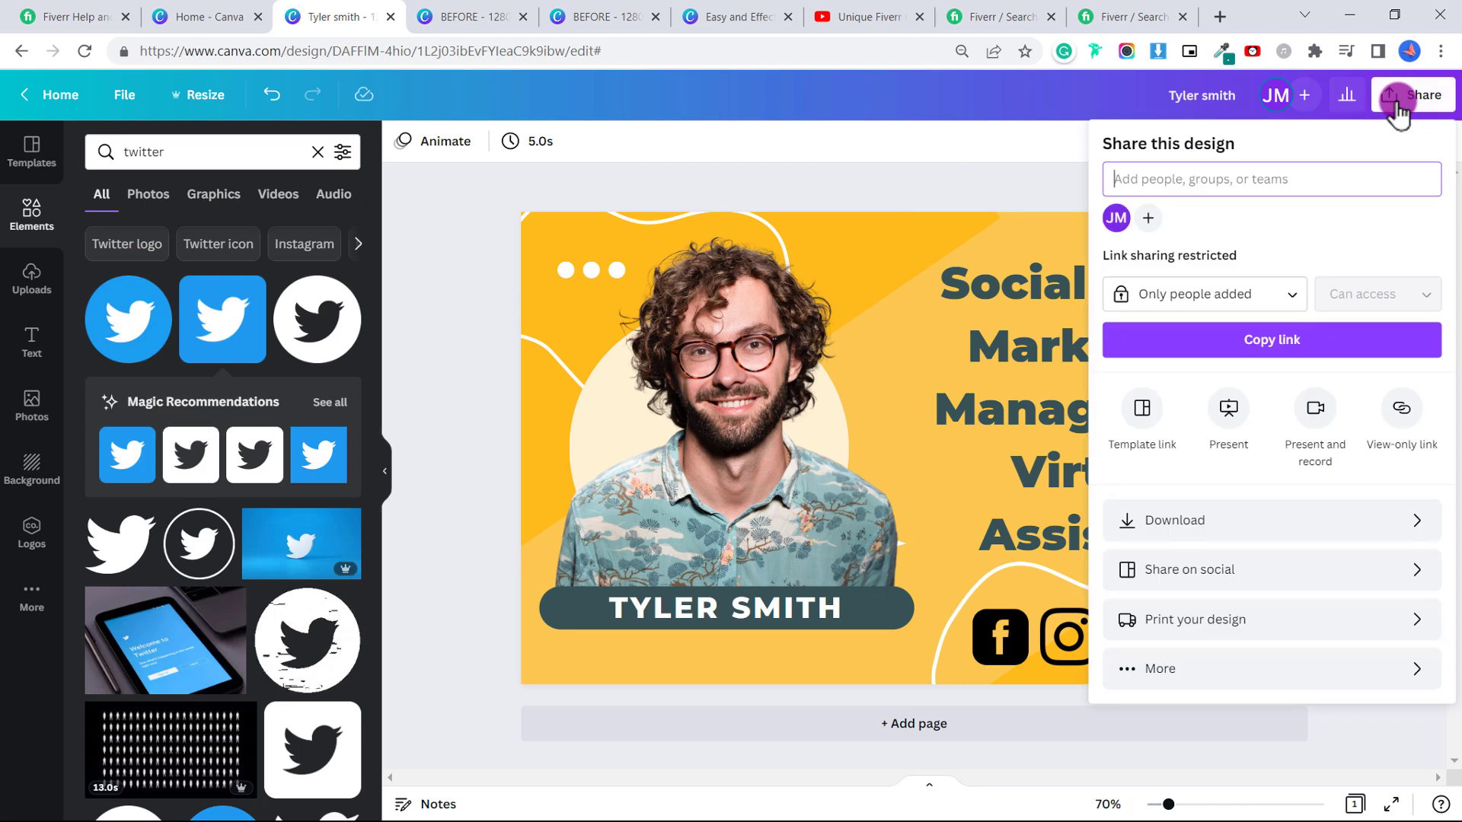
{"action": "left_click", "coordinate": [1236, 515]}
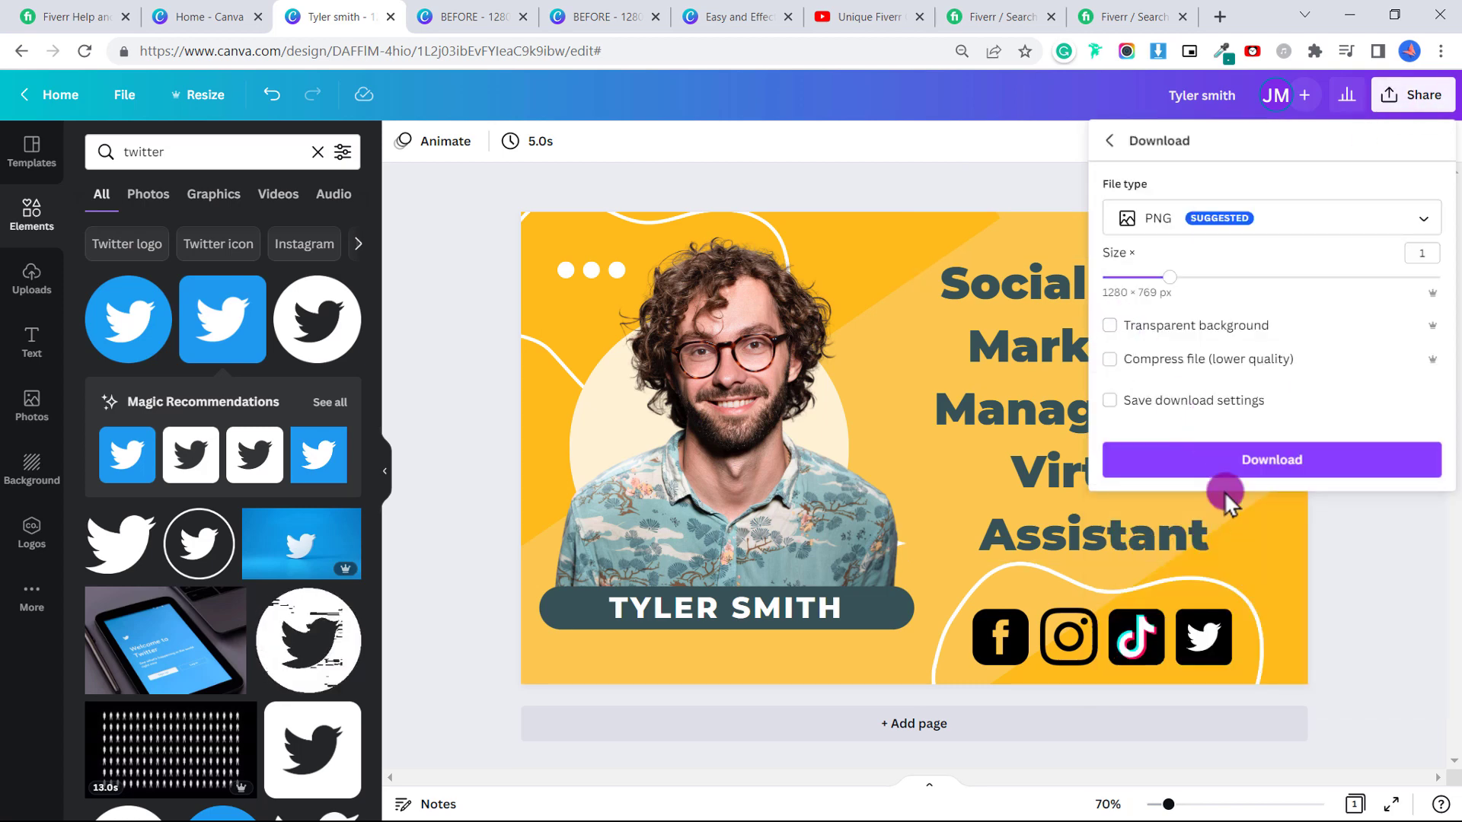
{"action": "left_click", "coordinate": [1207, 460]}
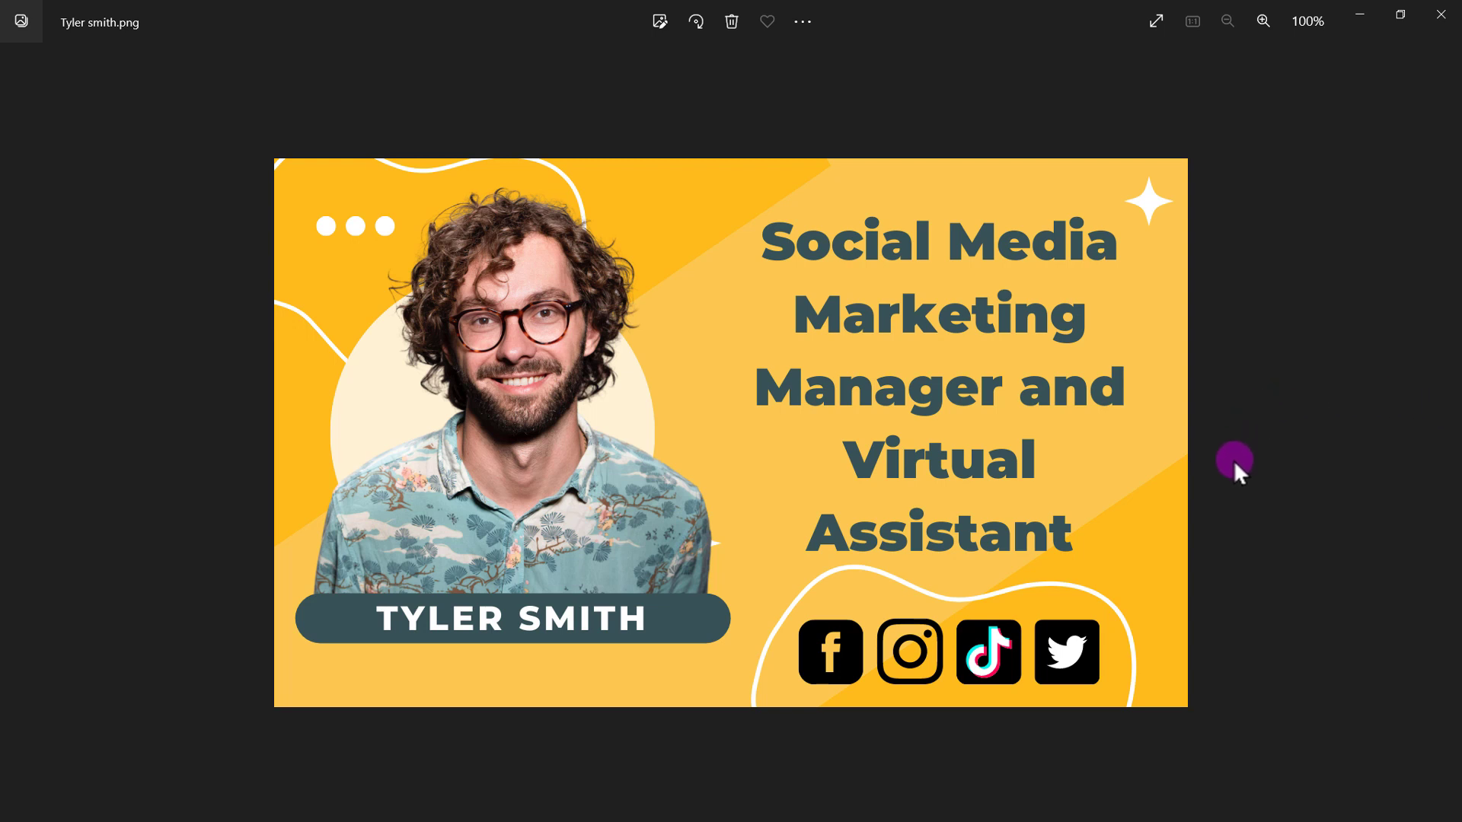
{"action": "left_click", "coordinate": [1359, 16]}
Switch to the Fiverr search results to compare competing social media manager gig covers.
{"action": "left_click", "coordinate": [1112, 16]}
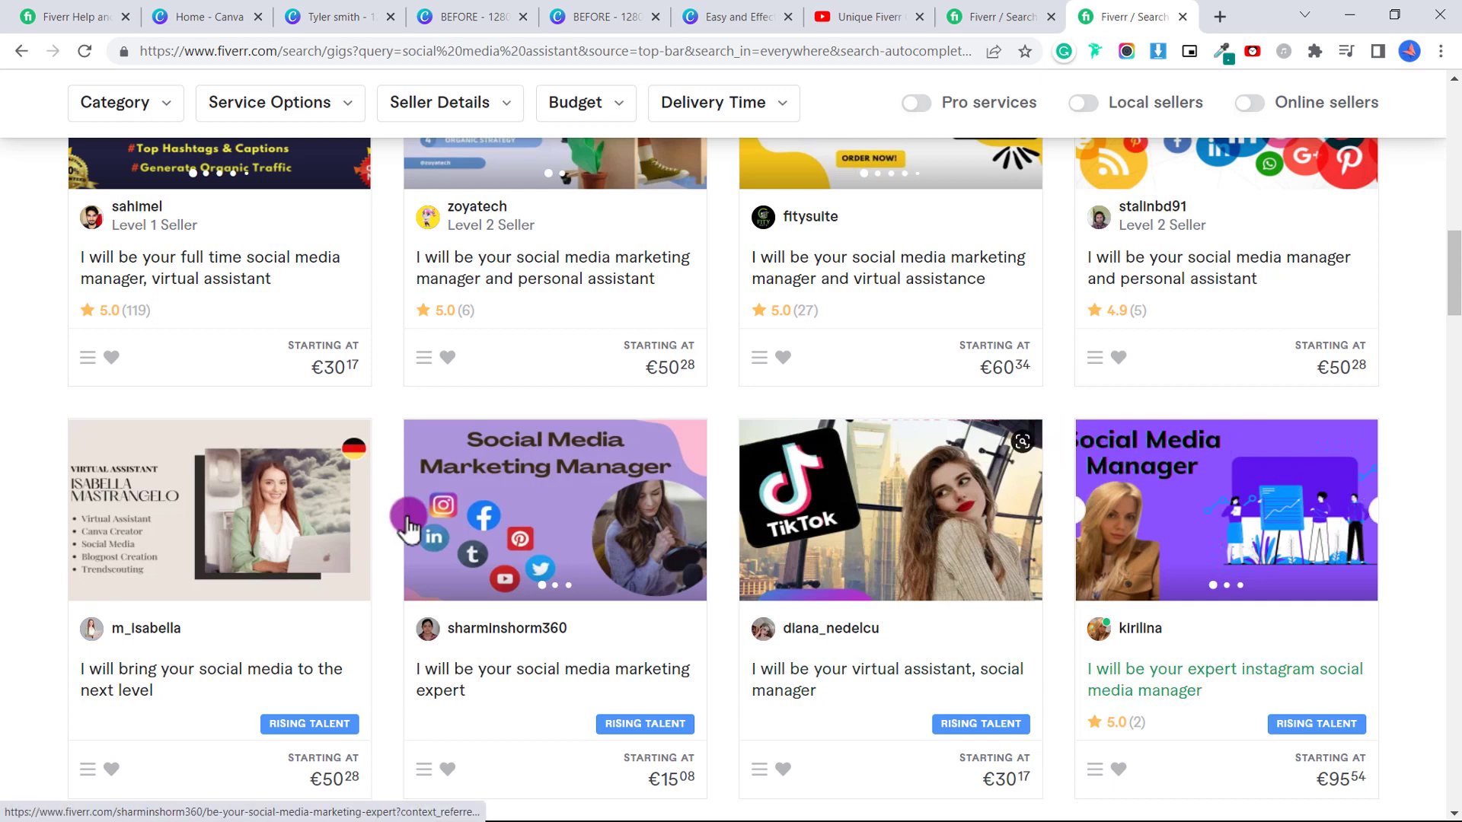
Return to the Canva design and dismiss the download-complete popup.
{"action": "left_click", "coordinate": [320, 11]}
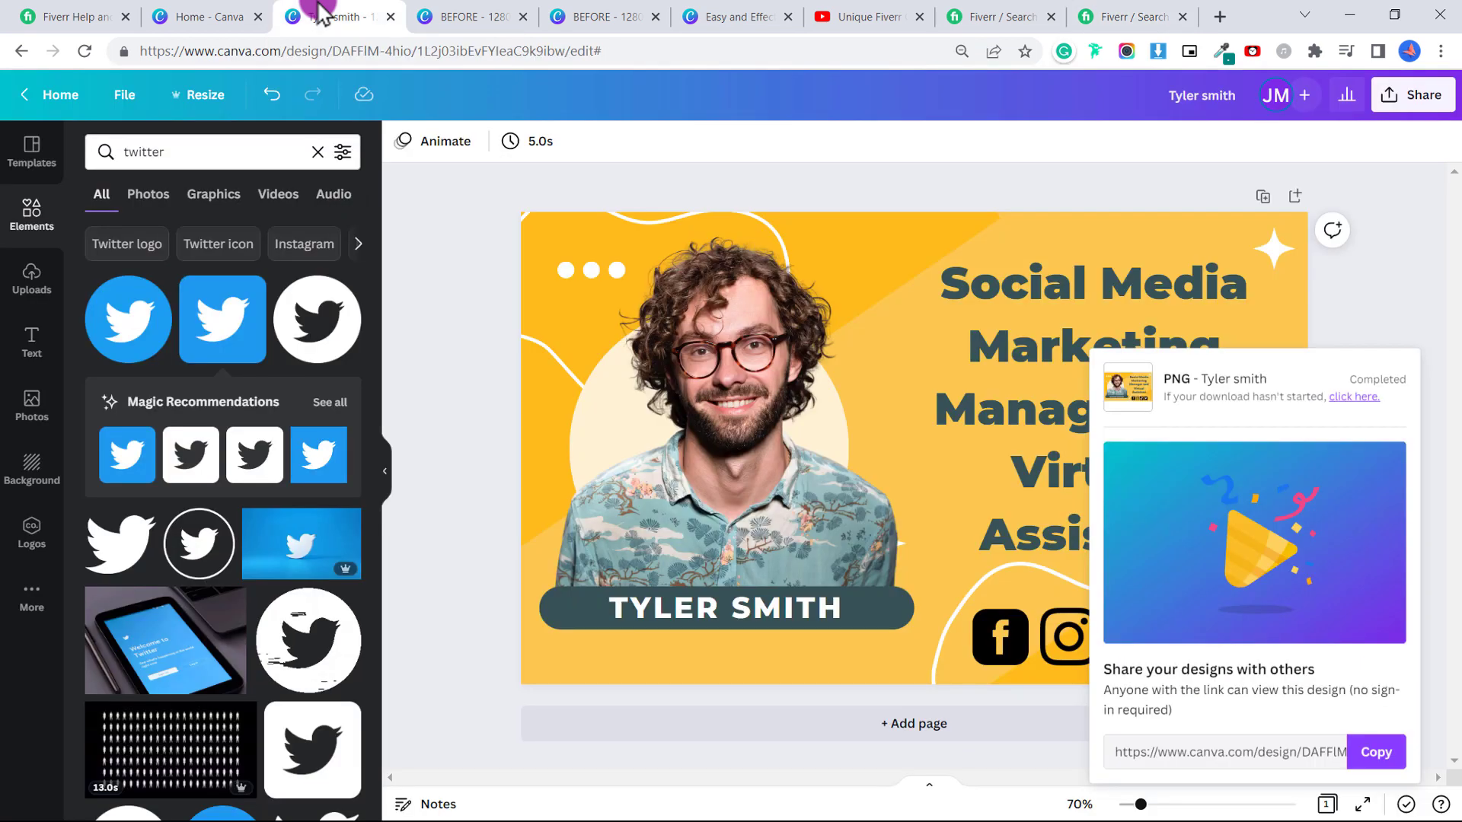
{"action": "left_click", "coordinate": [1396, 279]}
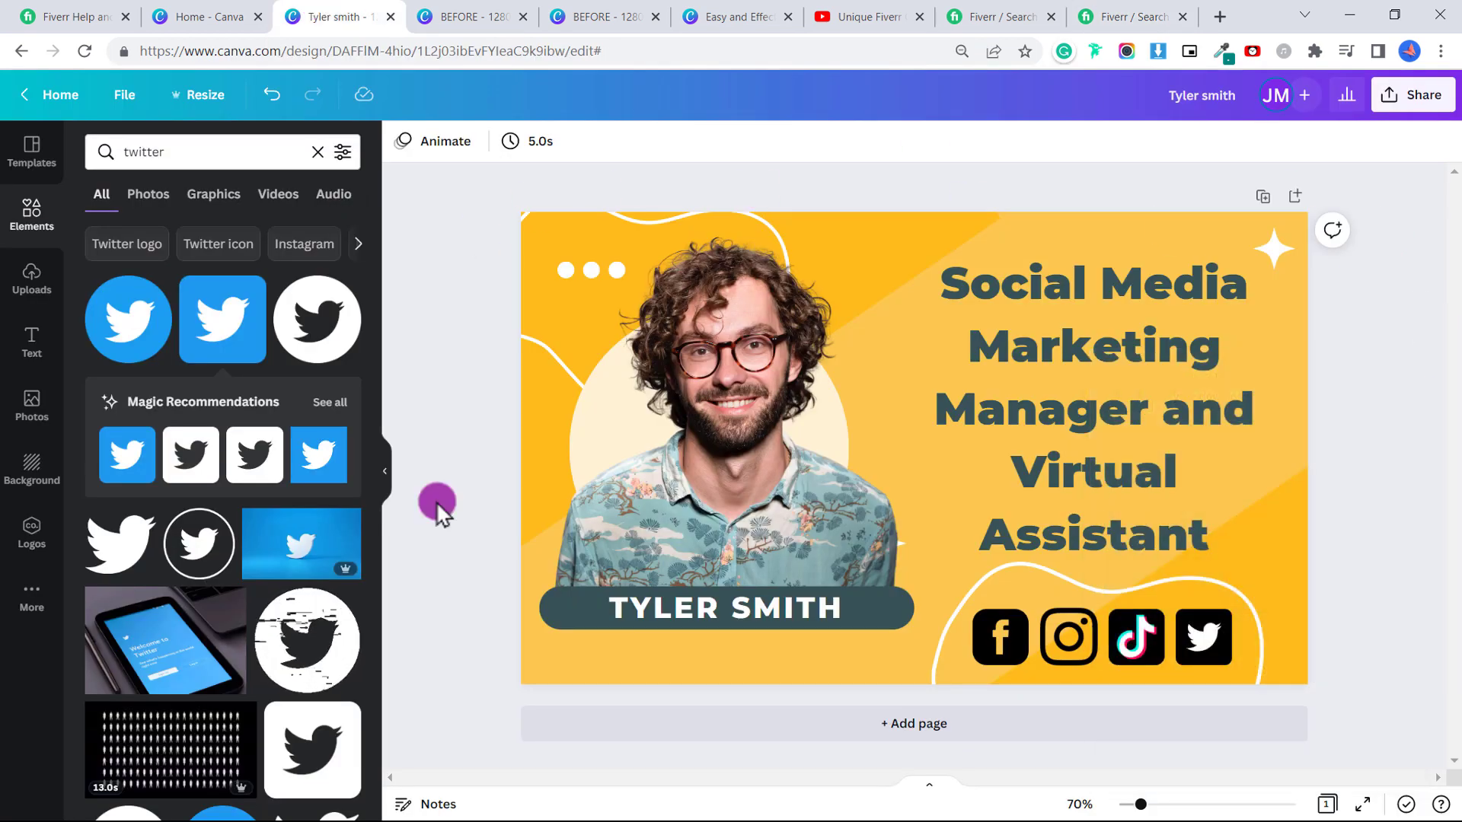